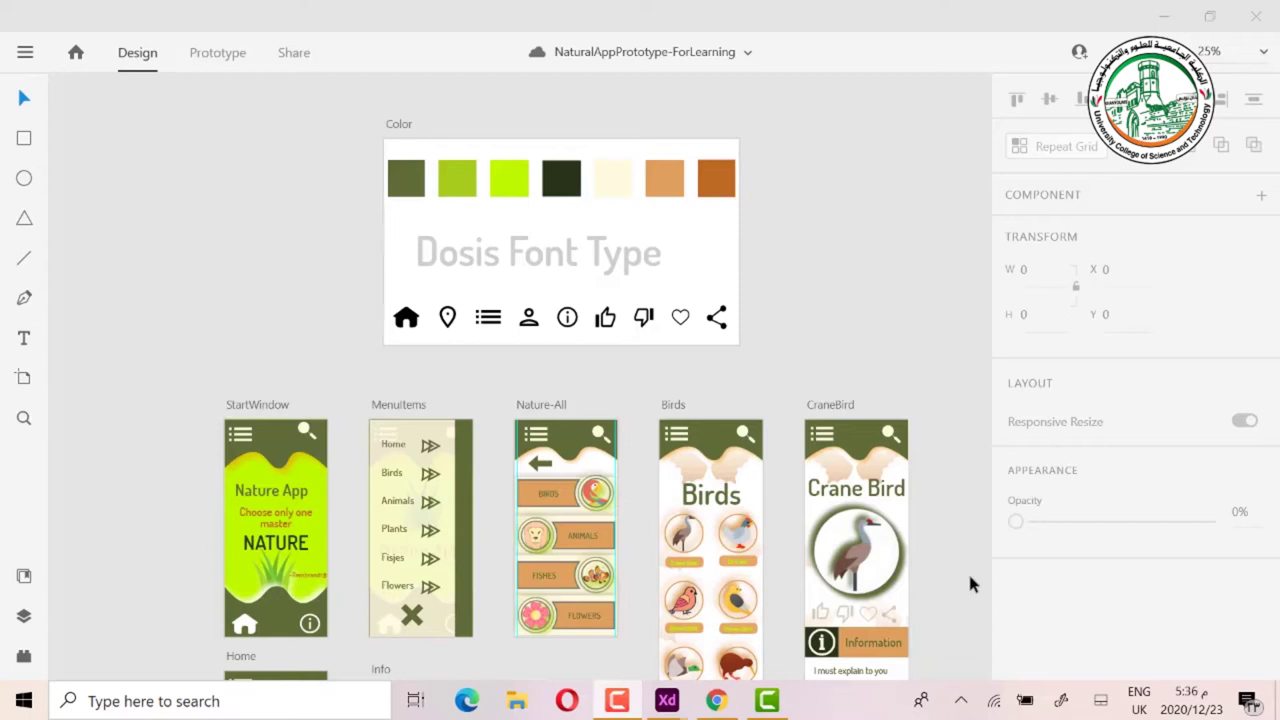
Step: Switch to the Coolors website in Chrome and list its trending color palettes
click(716, 700)
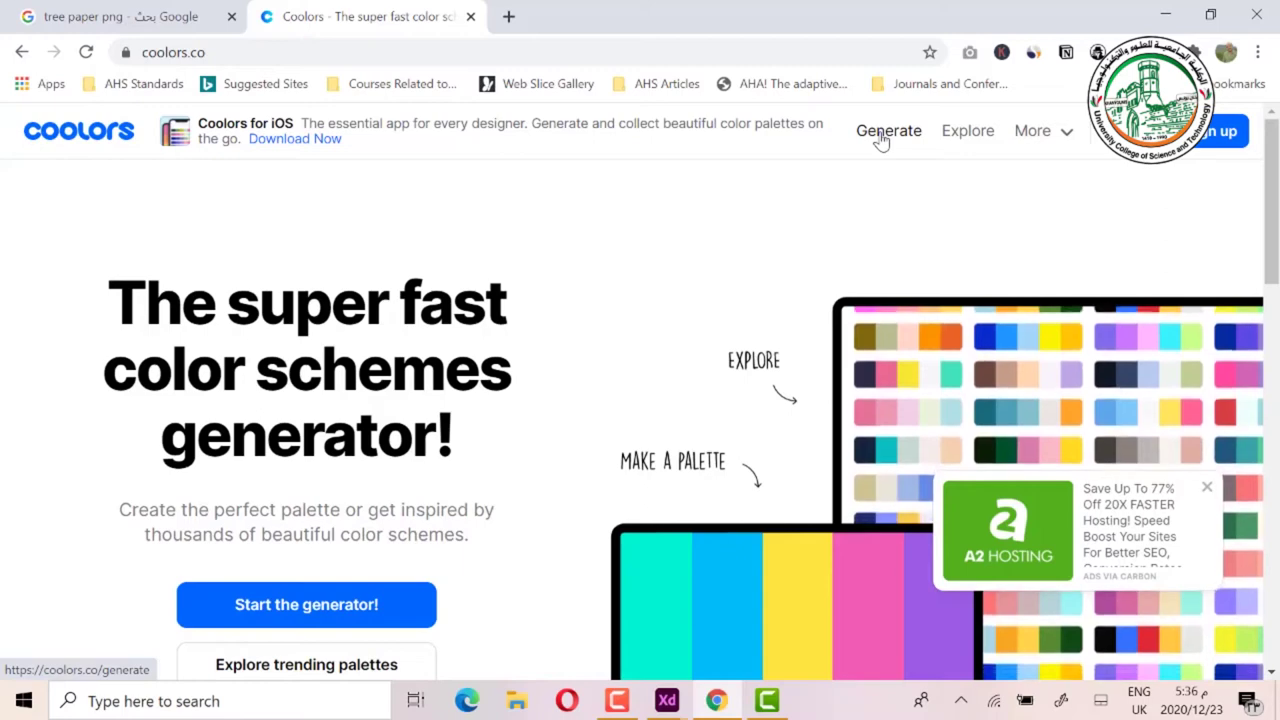
click(956, 145)
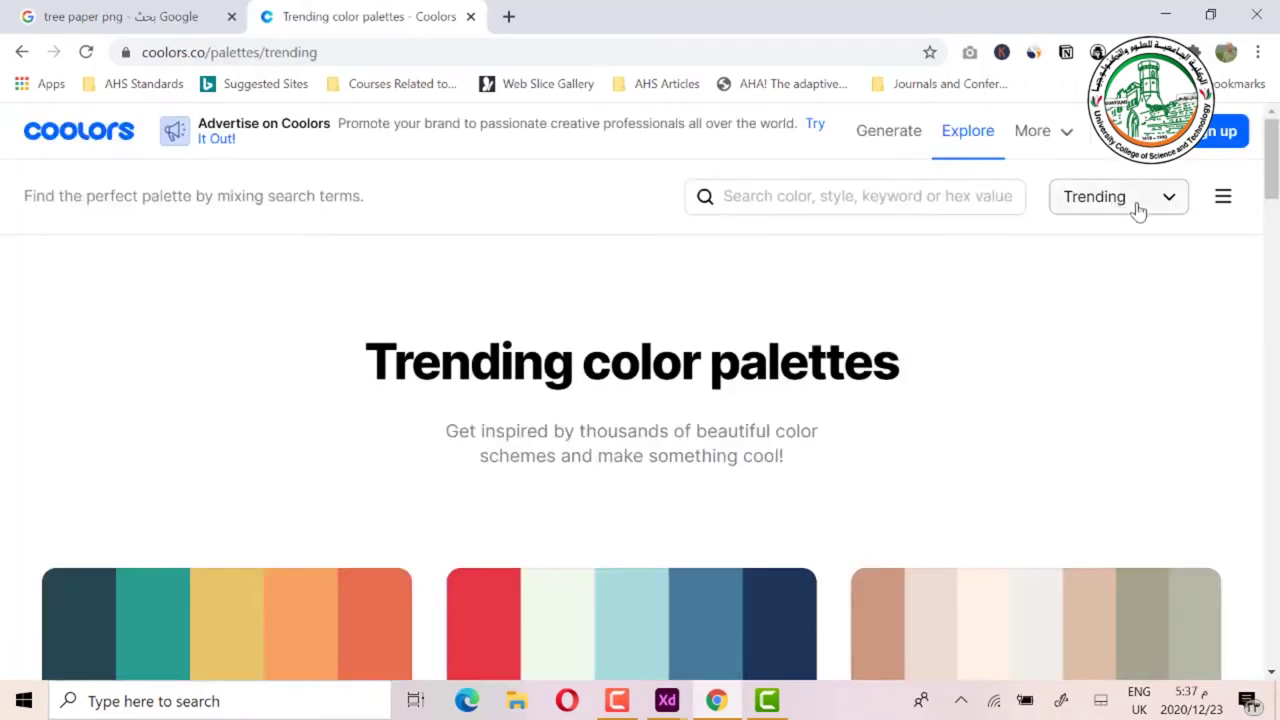
click(1135, 207)
click(1115, 243)
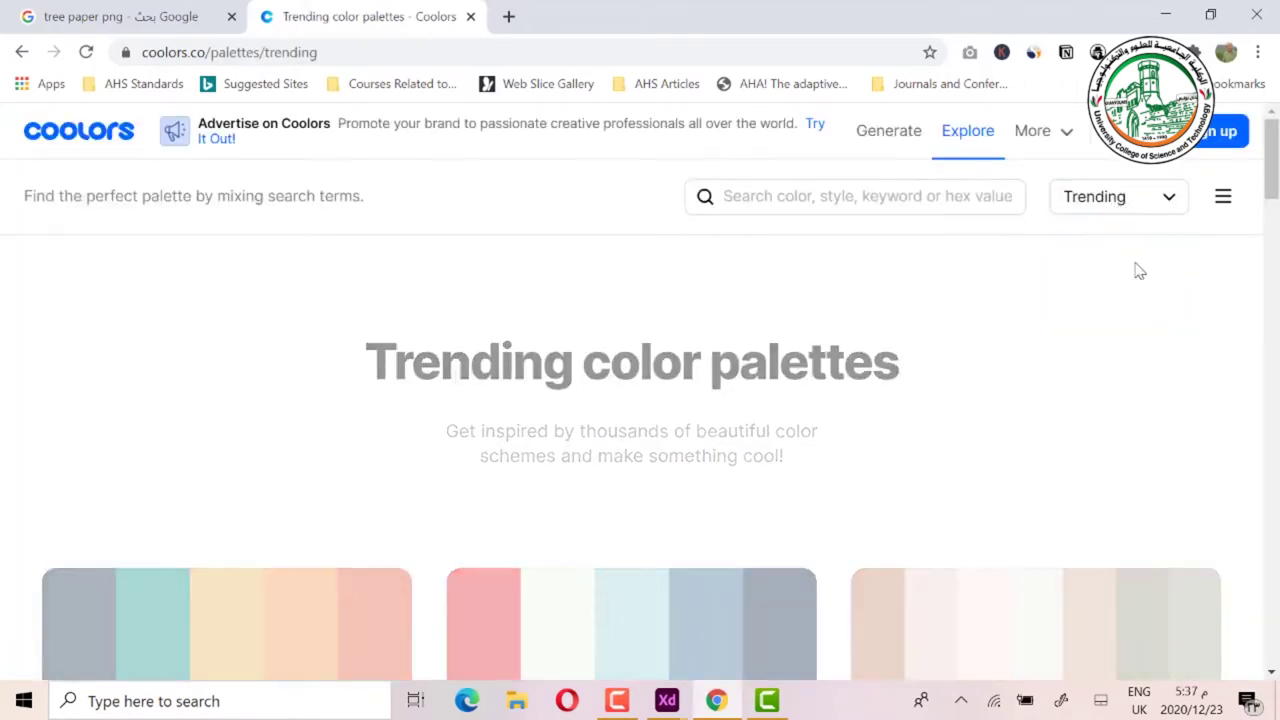
Step: Find the trending palette of olive, dark green, cream, tan and brown and export it as SVG
scroll(1138, 270, down, 5)
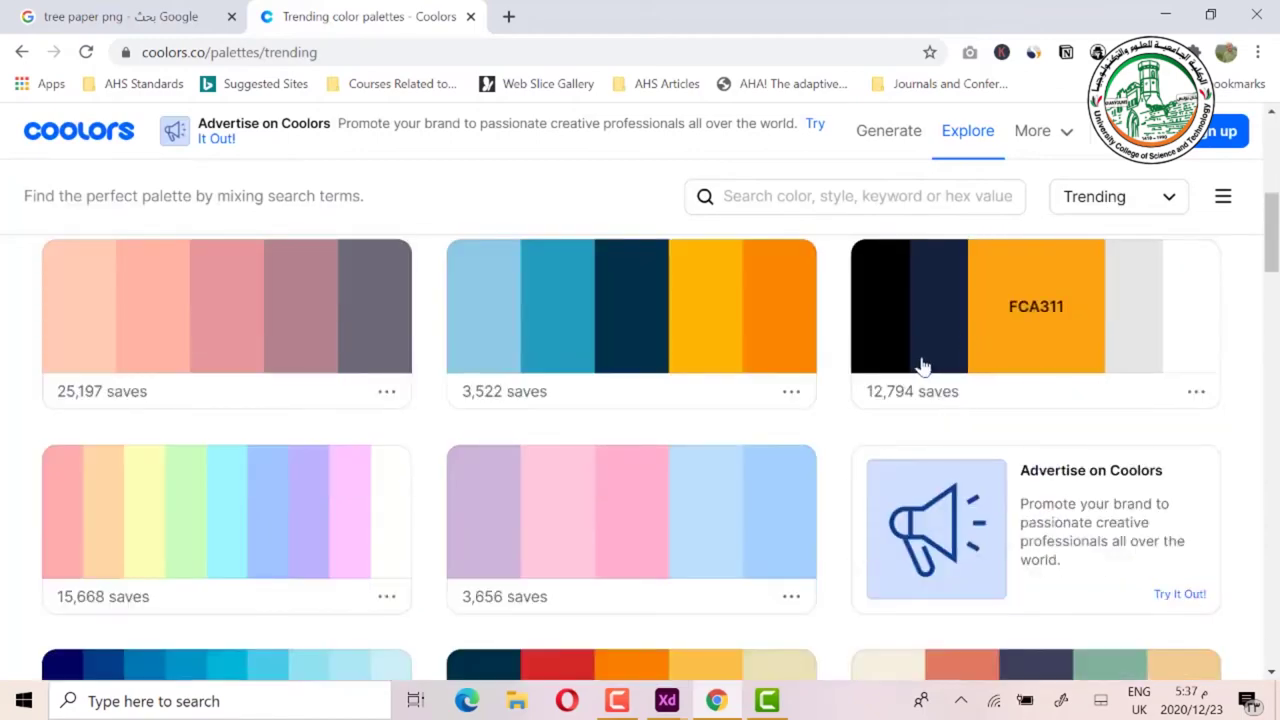
scroll(918, 363, down, 3)
scroll(930, 358, down, 2)
scroll(860, 385, down, 2)
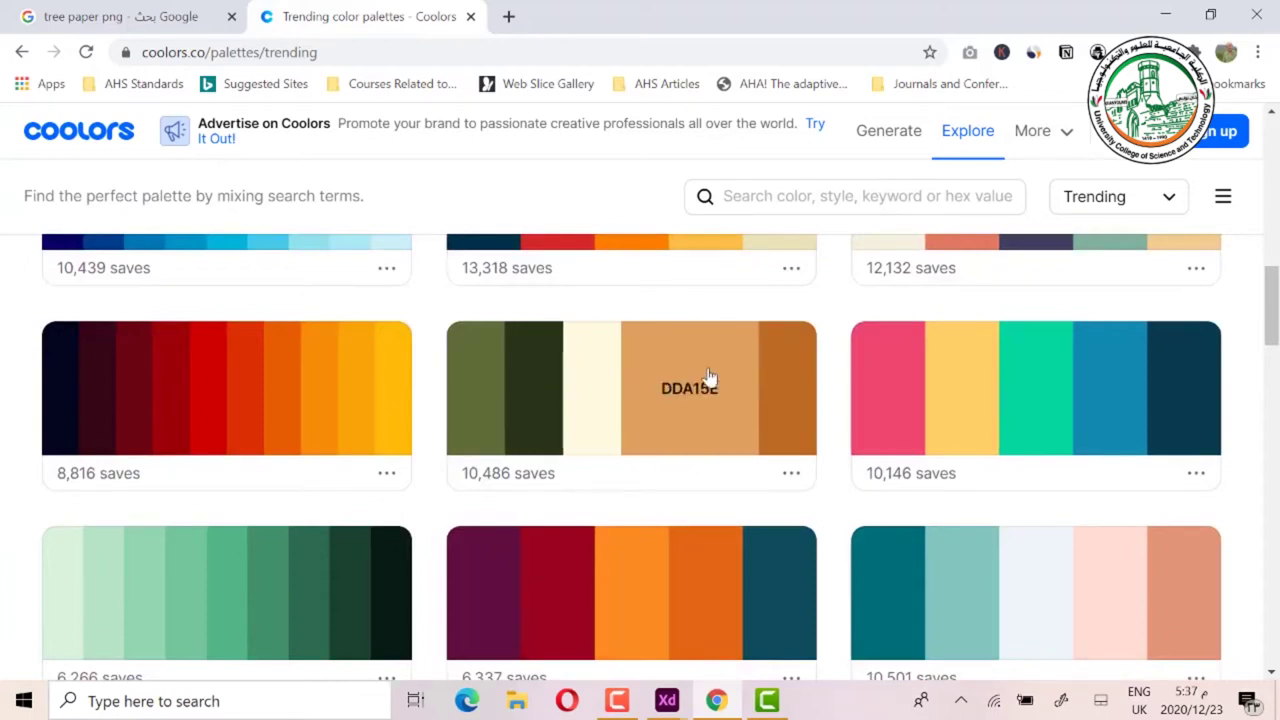
click(791, 473)
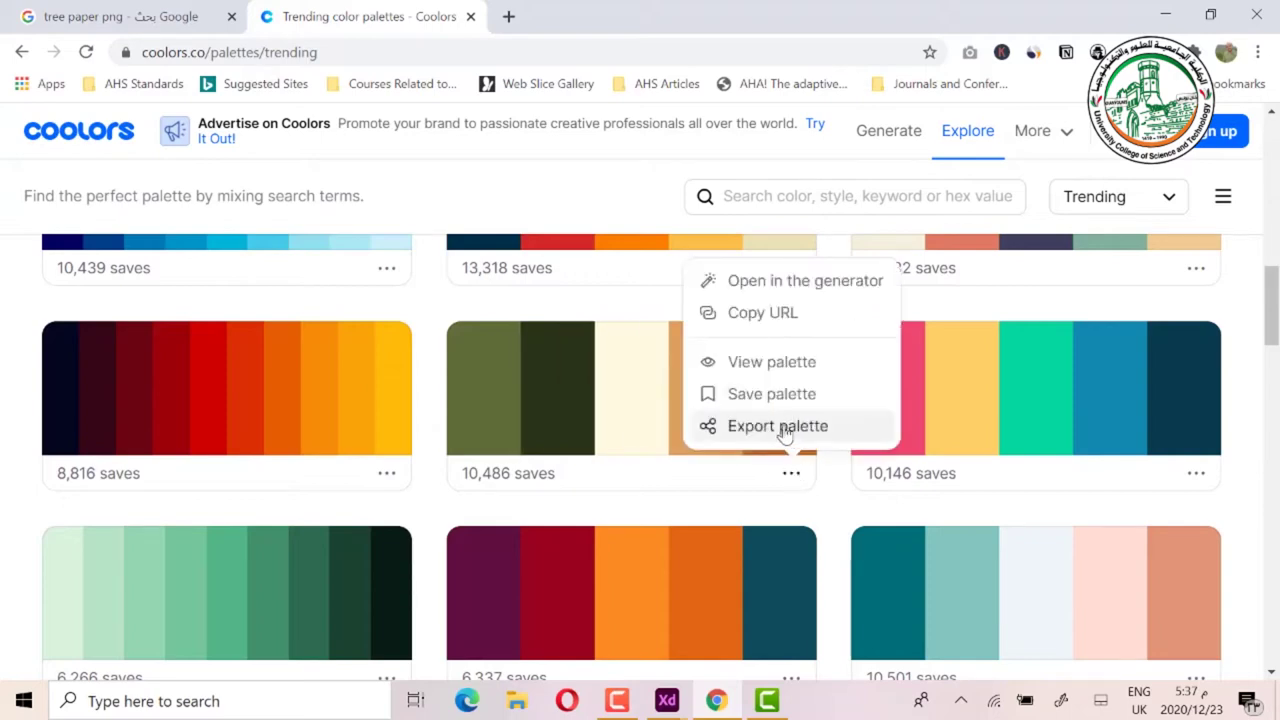
click(785, 432)
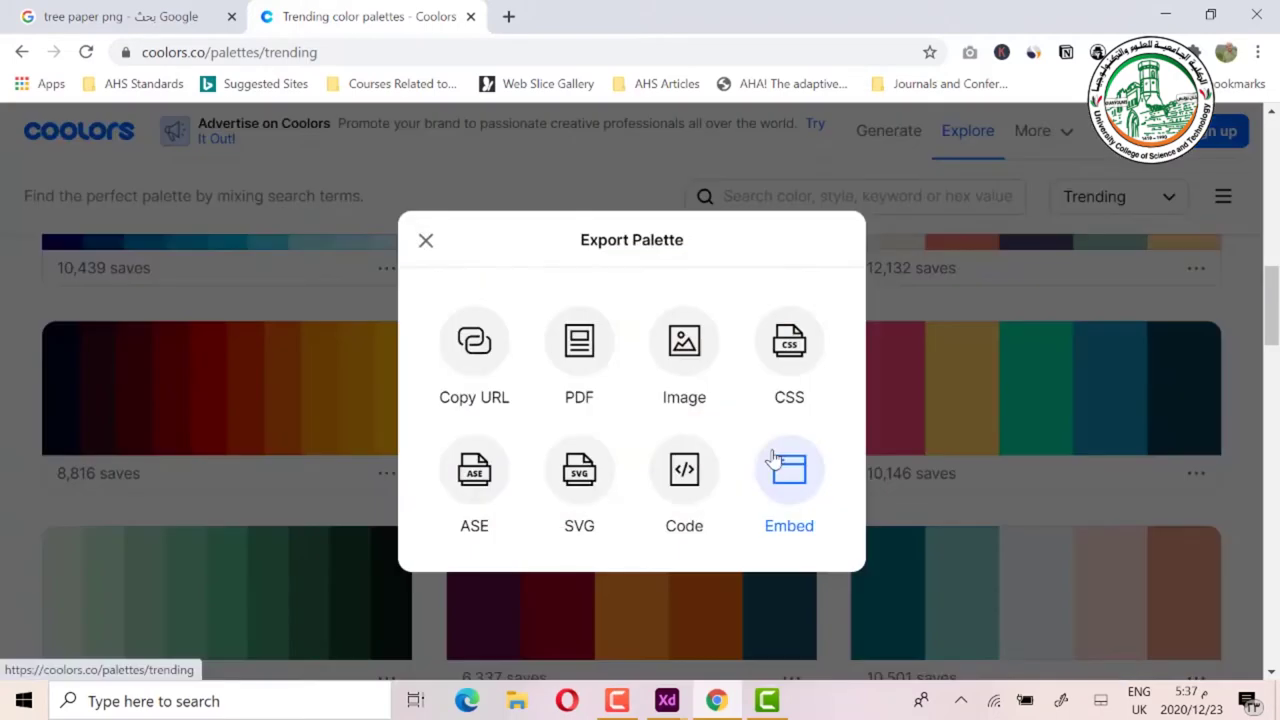
click(582, 483)
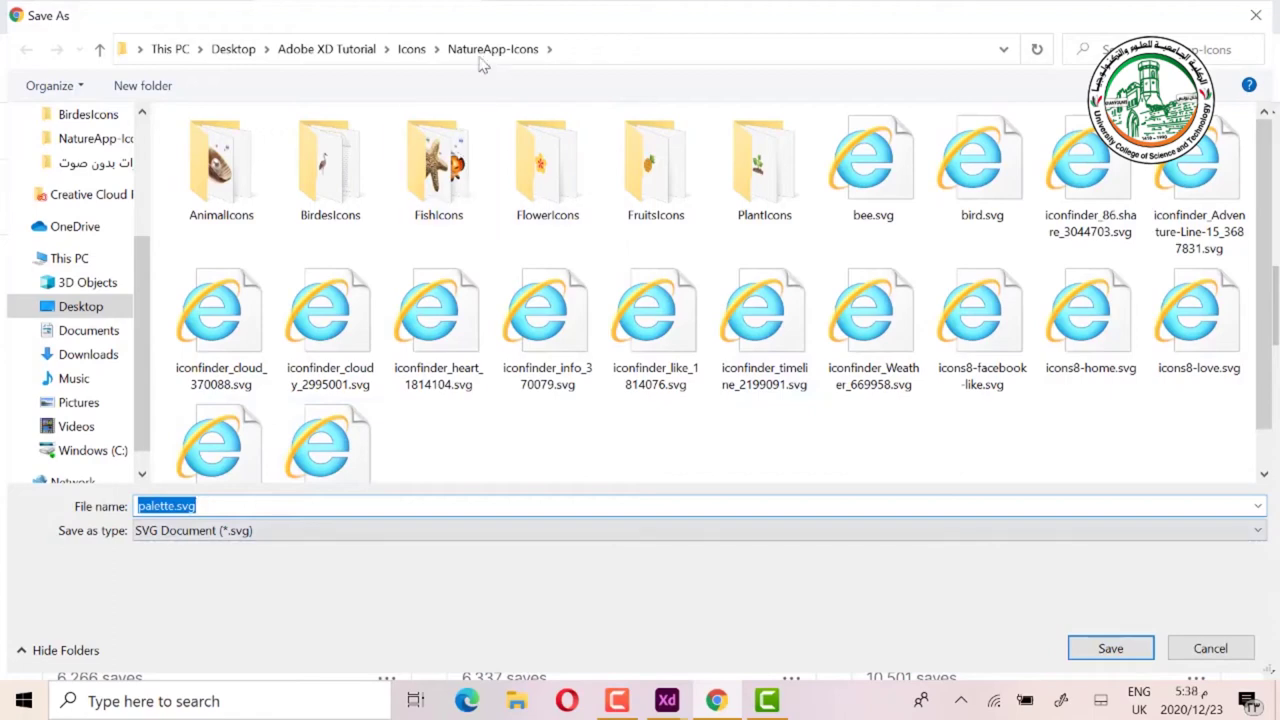
Step: Save the palette as GreenColorPlate in the Color Plates folder and switch to the NaturalAppPrototype-ForLearning document in Adobe XD
click(415, 50)
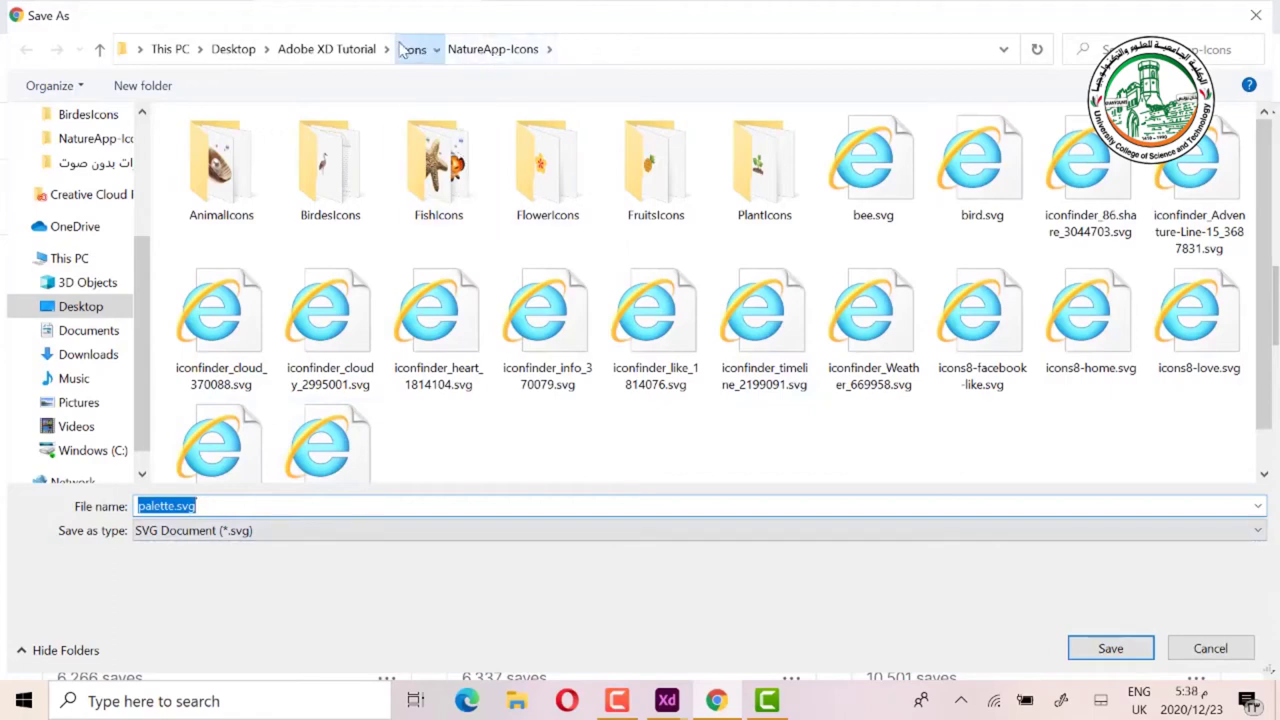
click(345, 55)
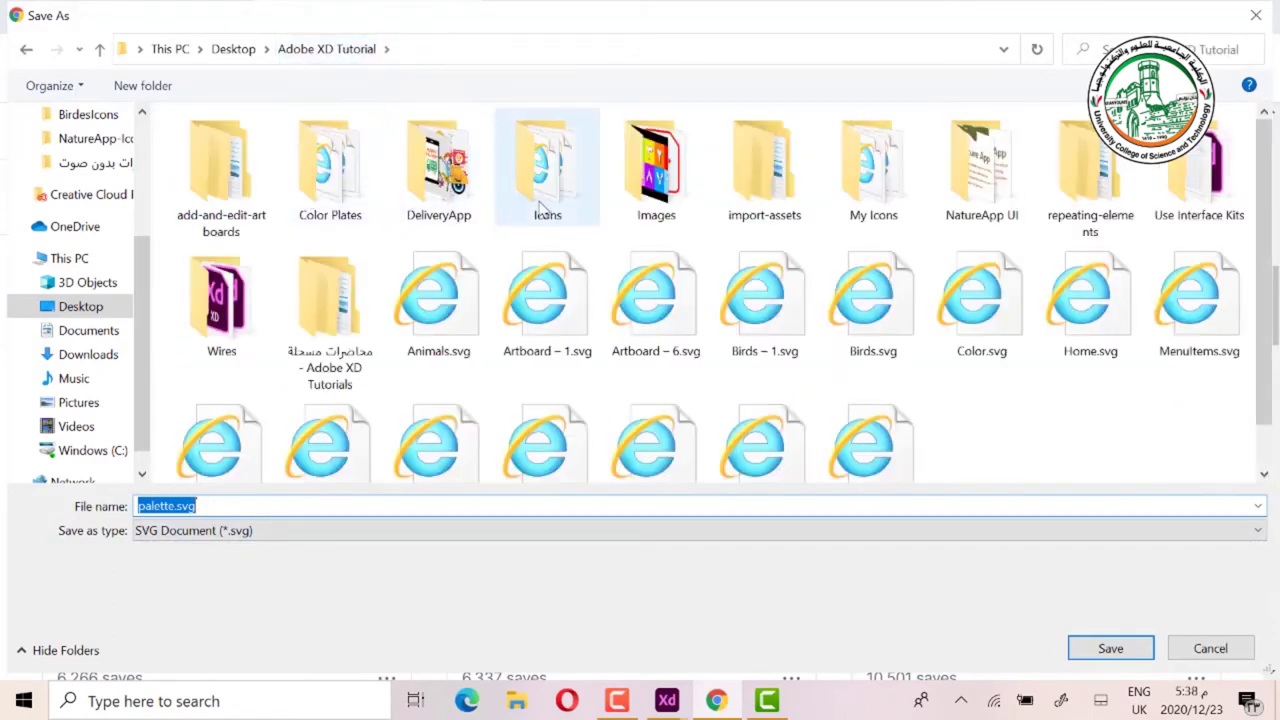
double_click(372, 203)
text(GreenCol)
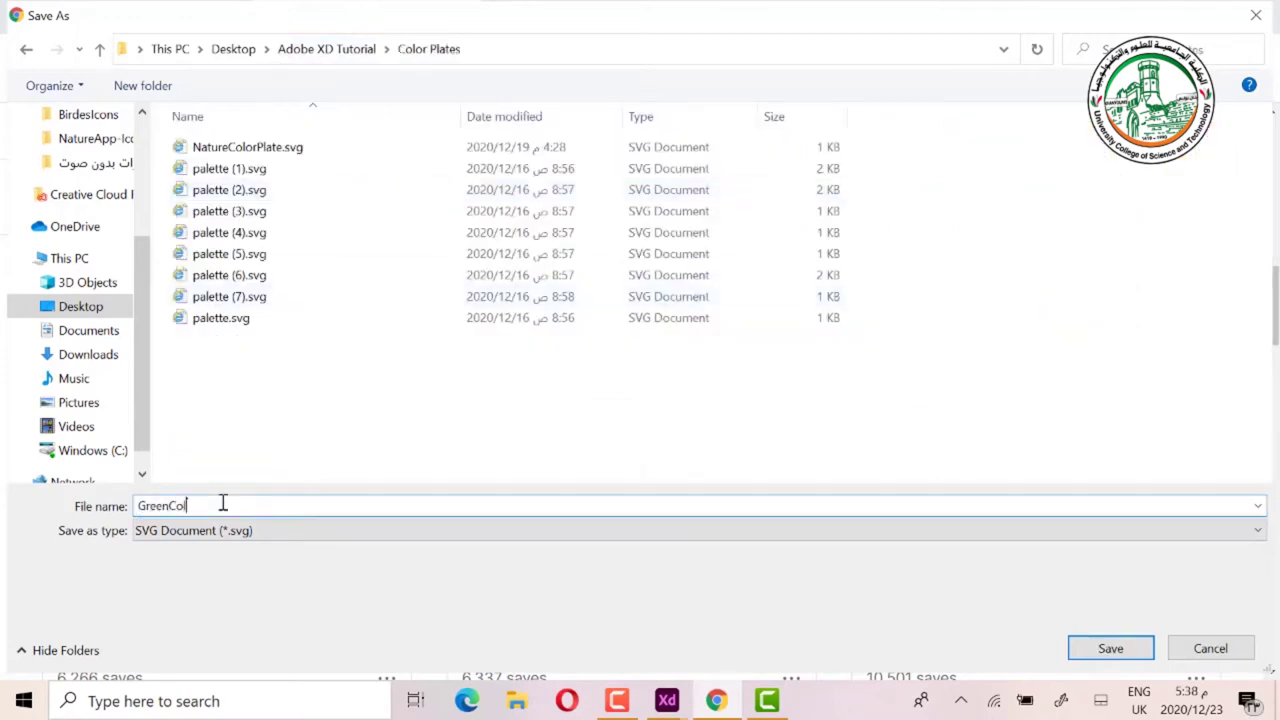
text(orPlate)
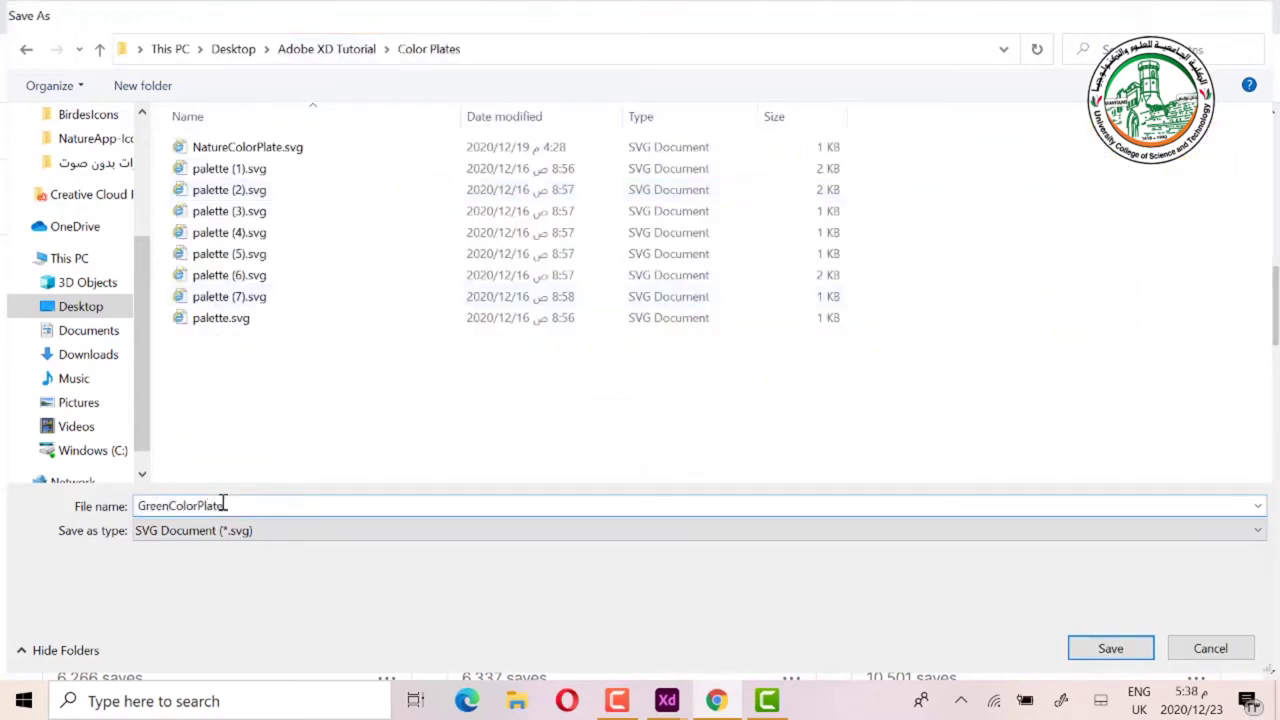
key(Return)
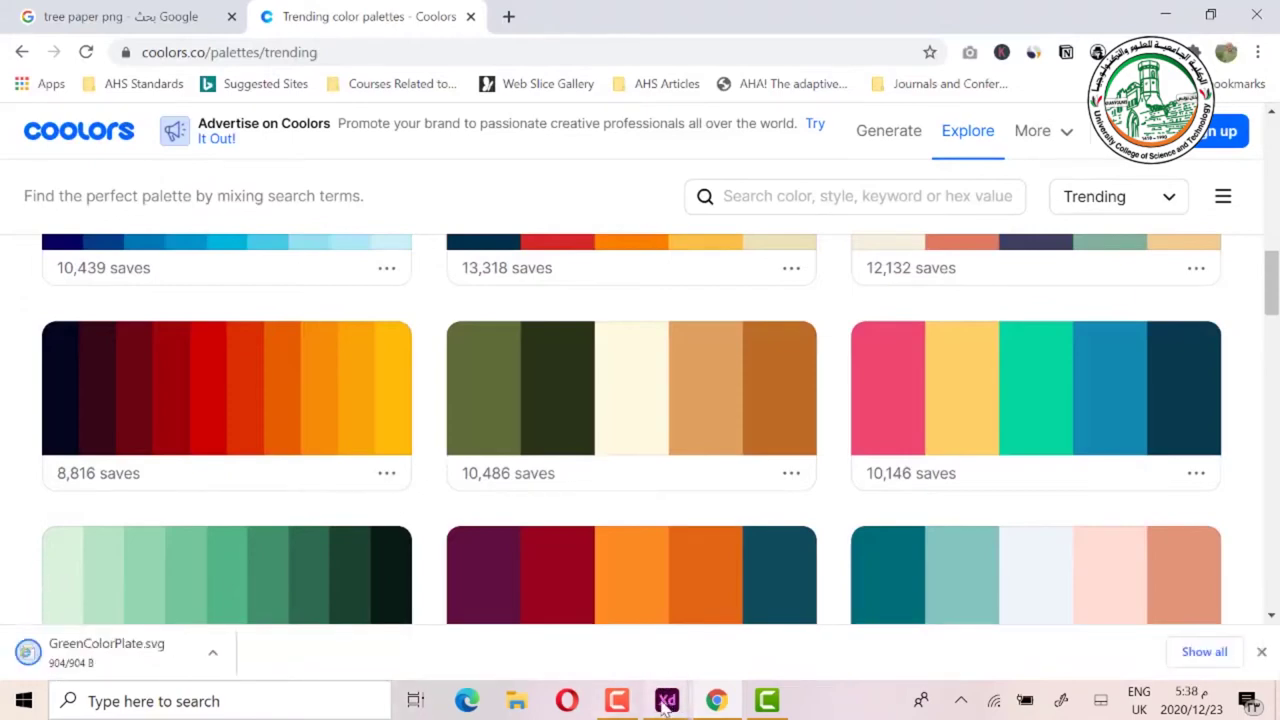
click(662, 704)
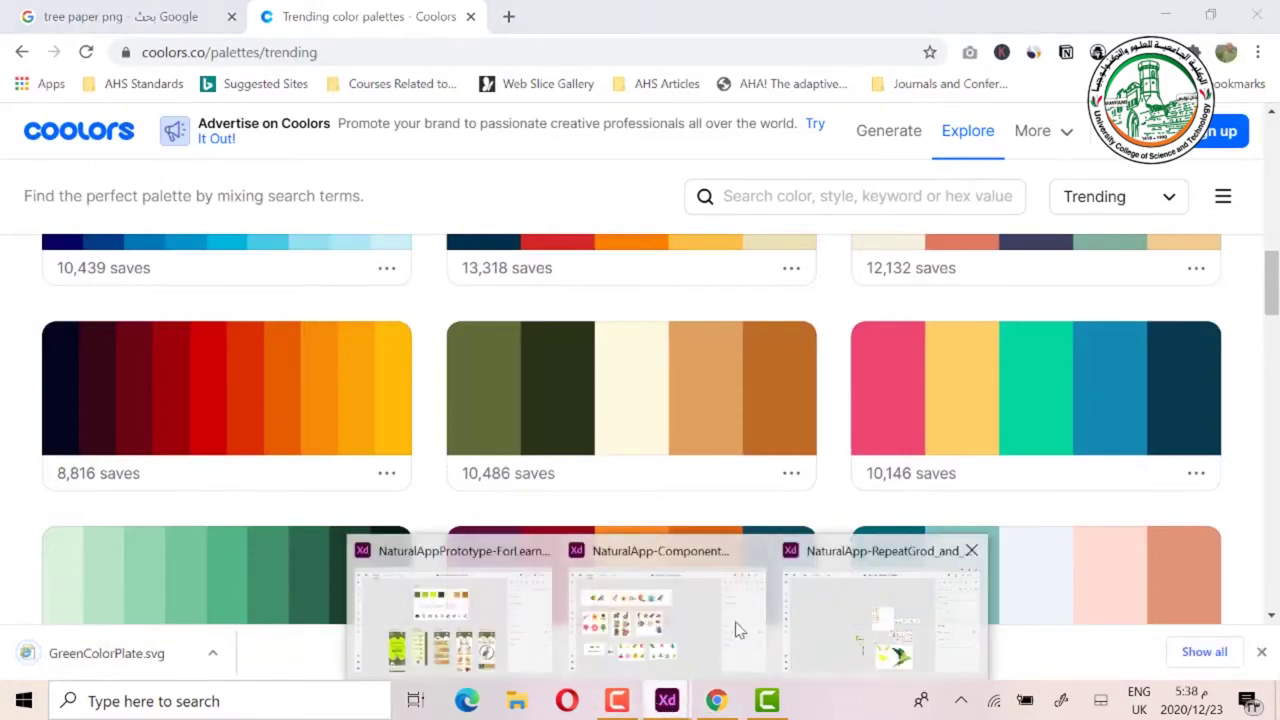
click(507, 640)
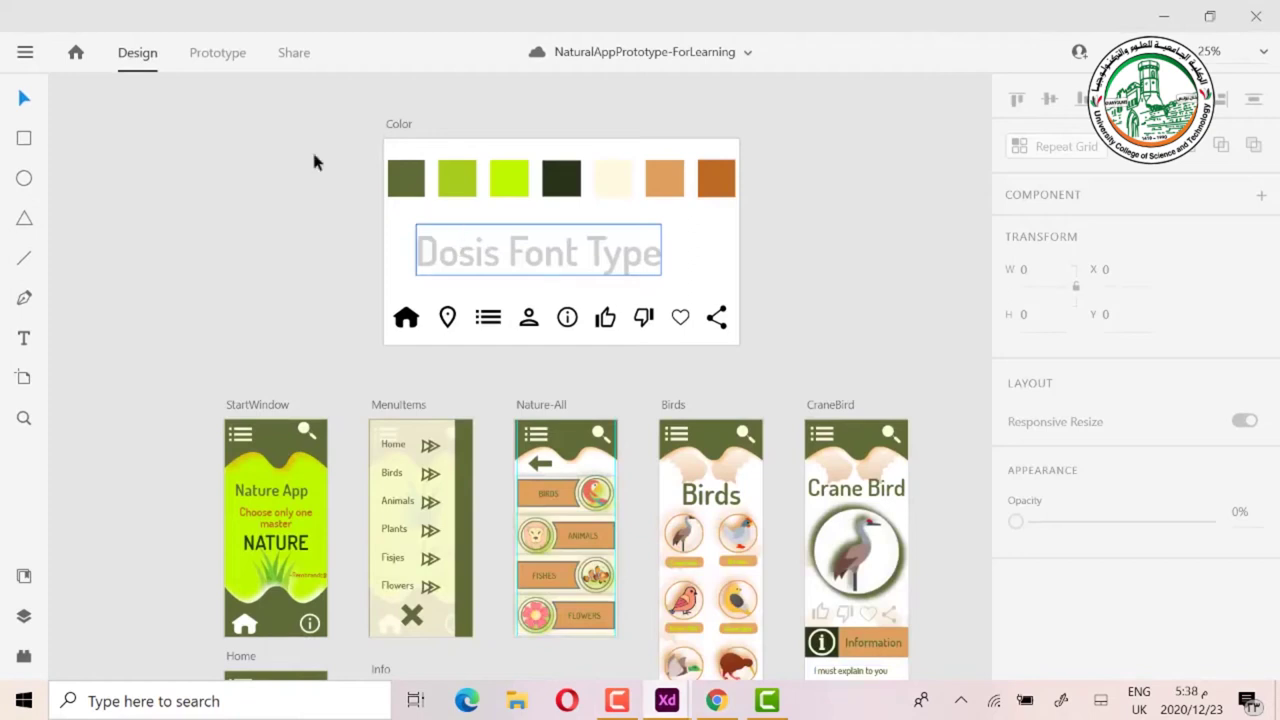
Step: Draw a rectangle about 1211 by 845 beside the Color artboard and fill it with GreenColorPlate.svg from the Color Plates folder
click(23, 138)
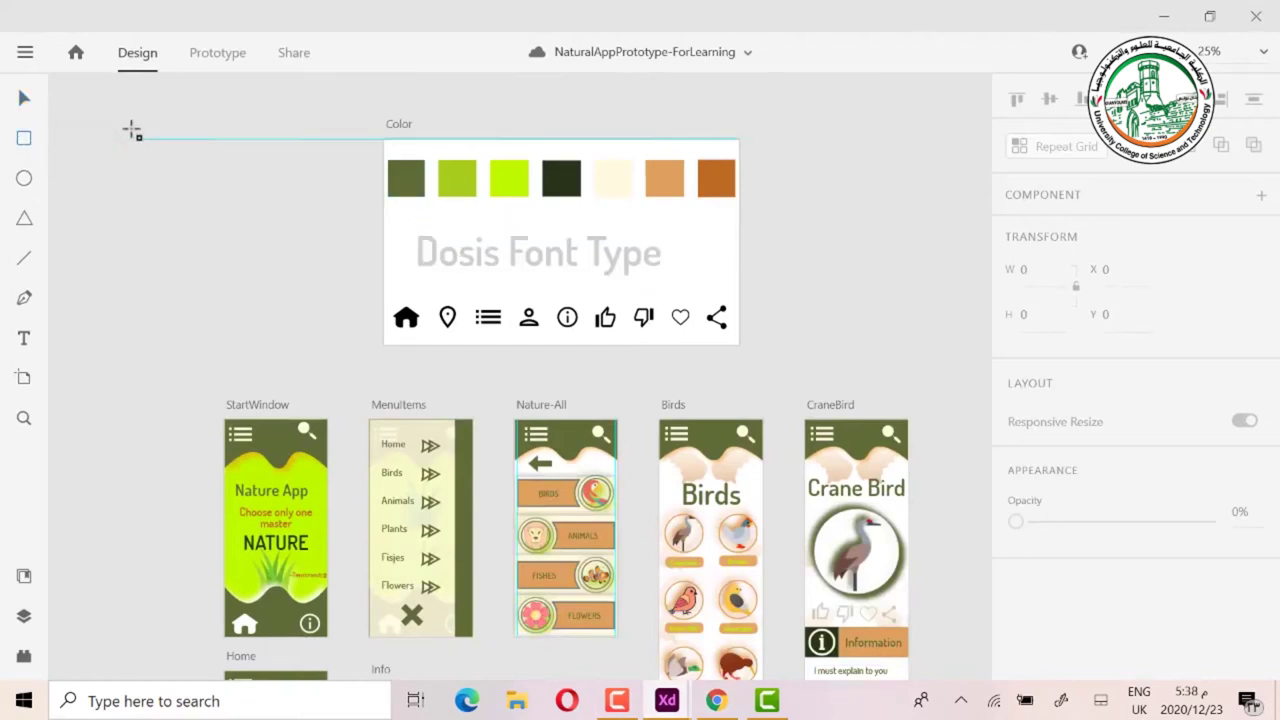
mouse_move(73, 138)
mouse_down()
mouse_move(346, 274)
mouse_move(376, 345)
mouse_up()
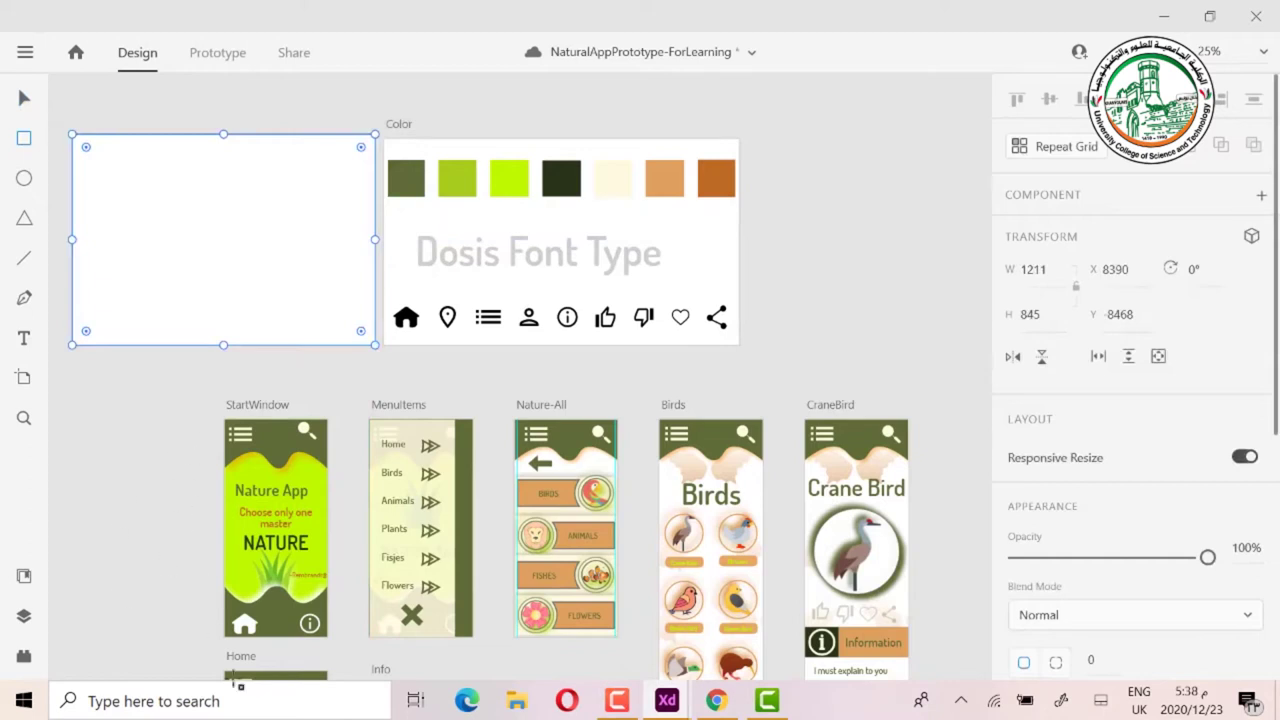
click(516, 700)
click(375, 288)
double_click(515, 285)
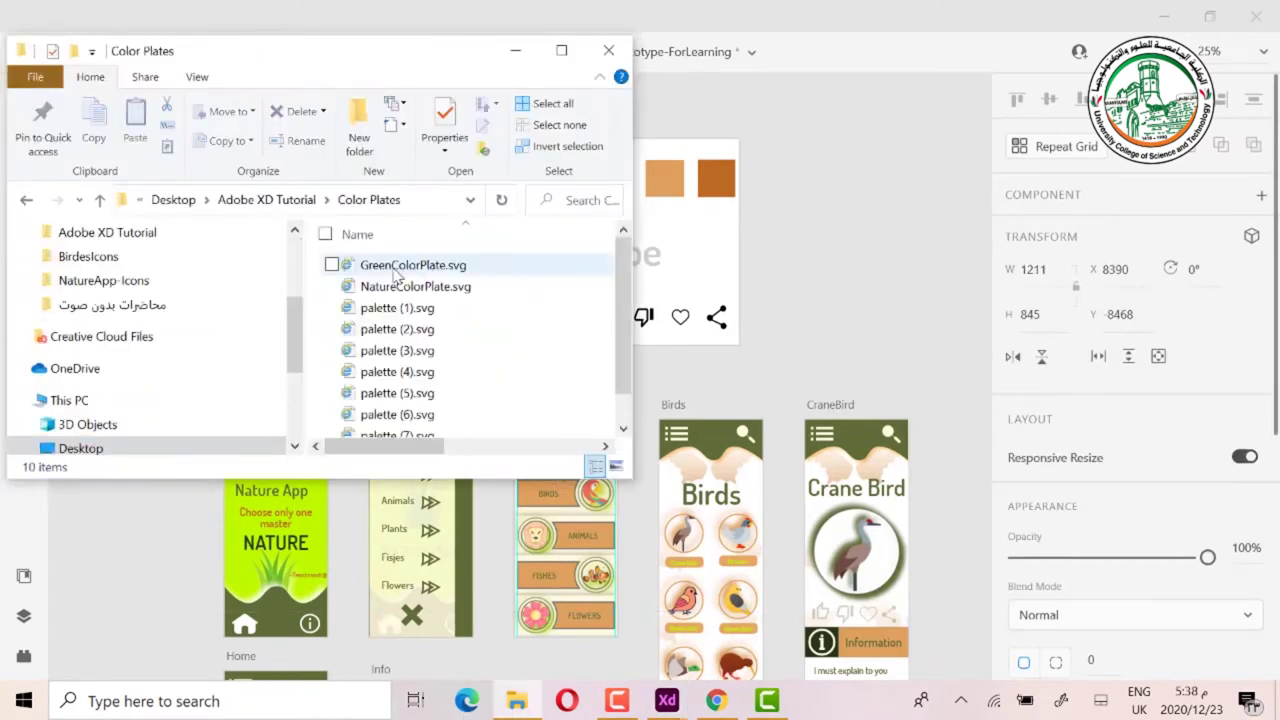
drag(349, 57, 837, 71)
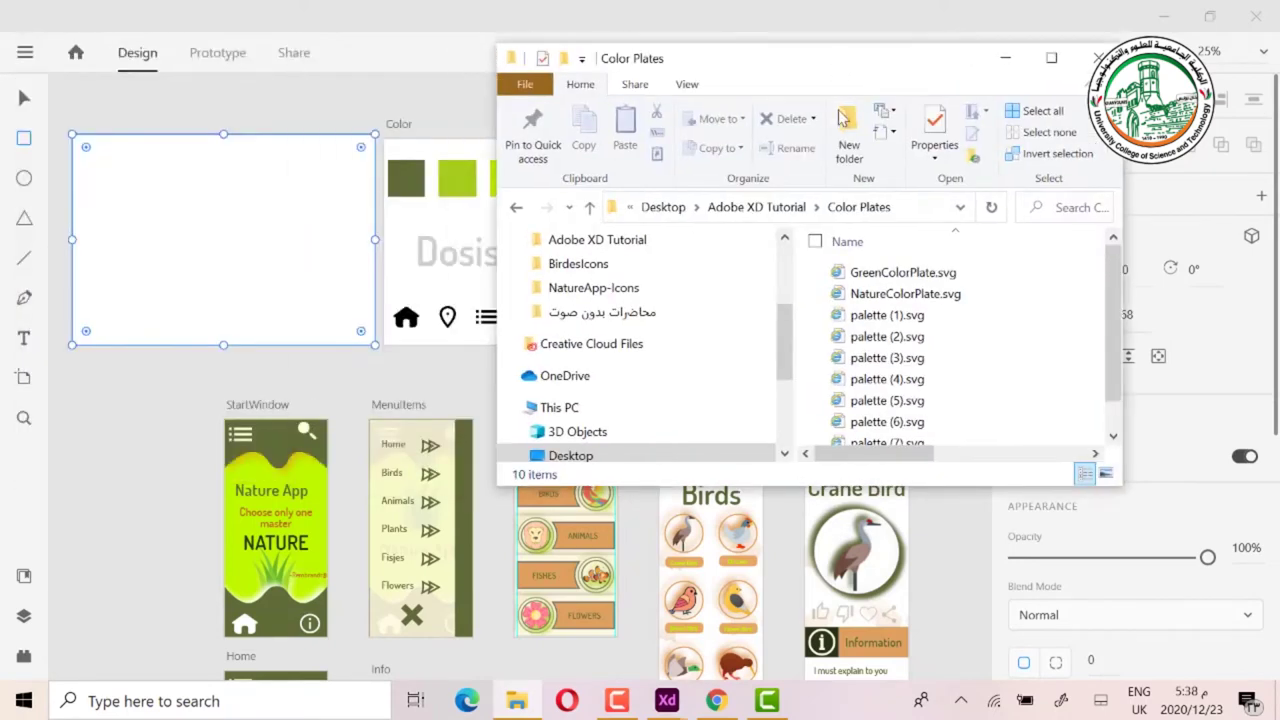
drag(878, 277, 272, 250)
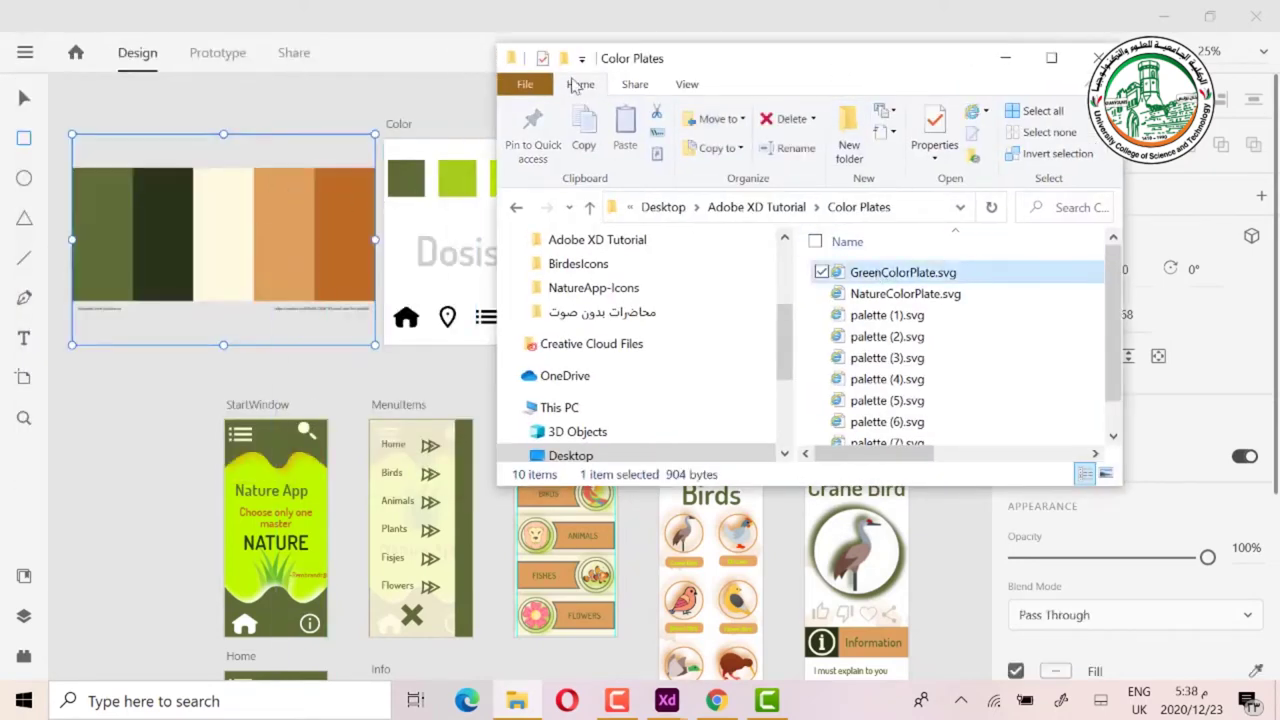
click(1097, 57)
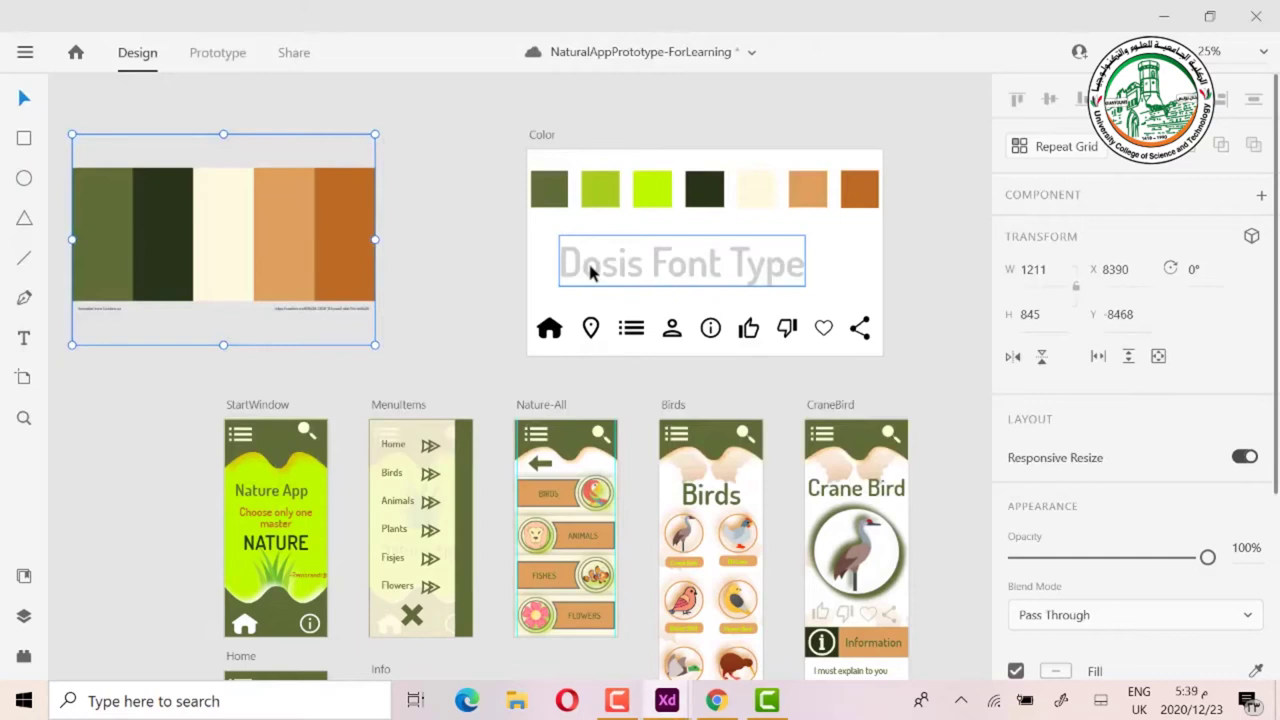
Step: Move the Dosis Font Type text slightly higher on the Color artboard
click(592, 260)
drag(595, 261, 593, 254)
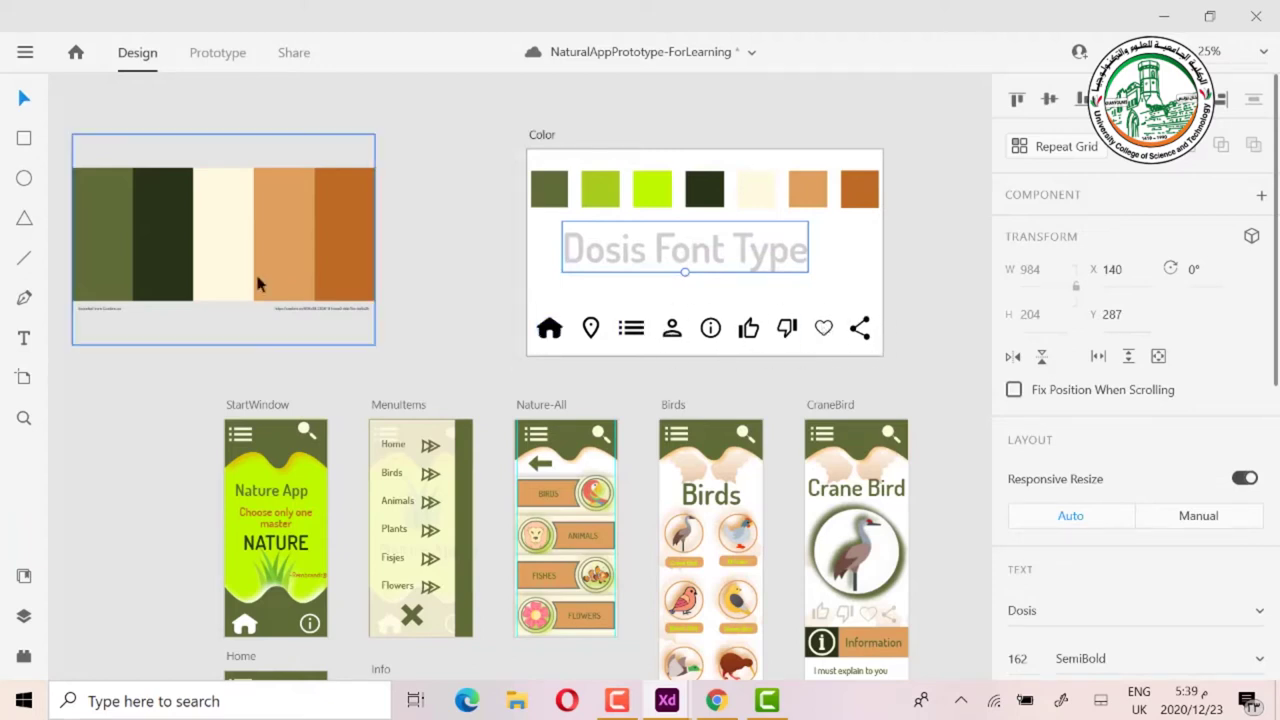
Step: Move the palette-filled rectangle closer to the Color artboard and delete it
drag(170, 206, 275, 218)
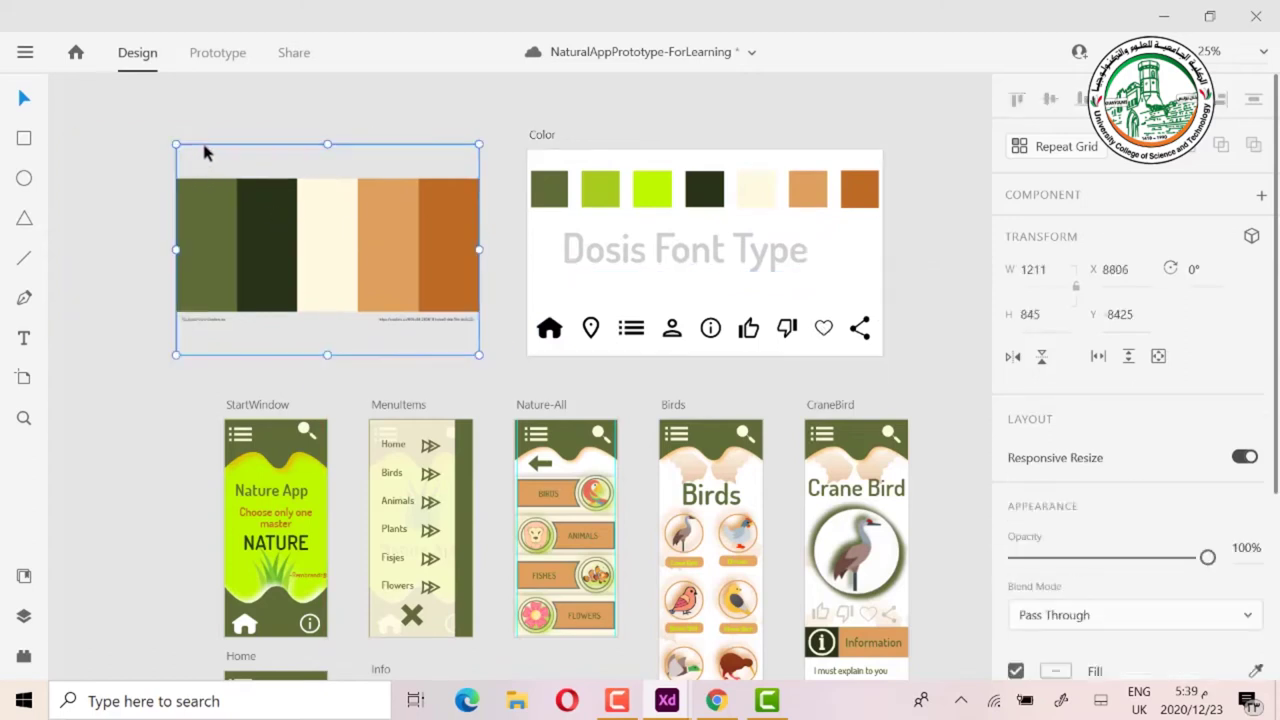
key(Escape)
click(257, 240)
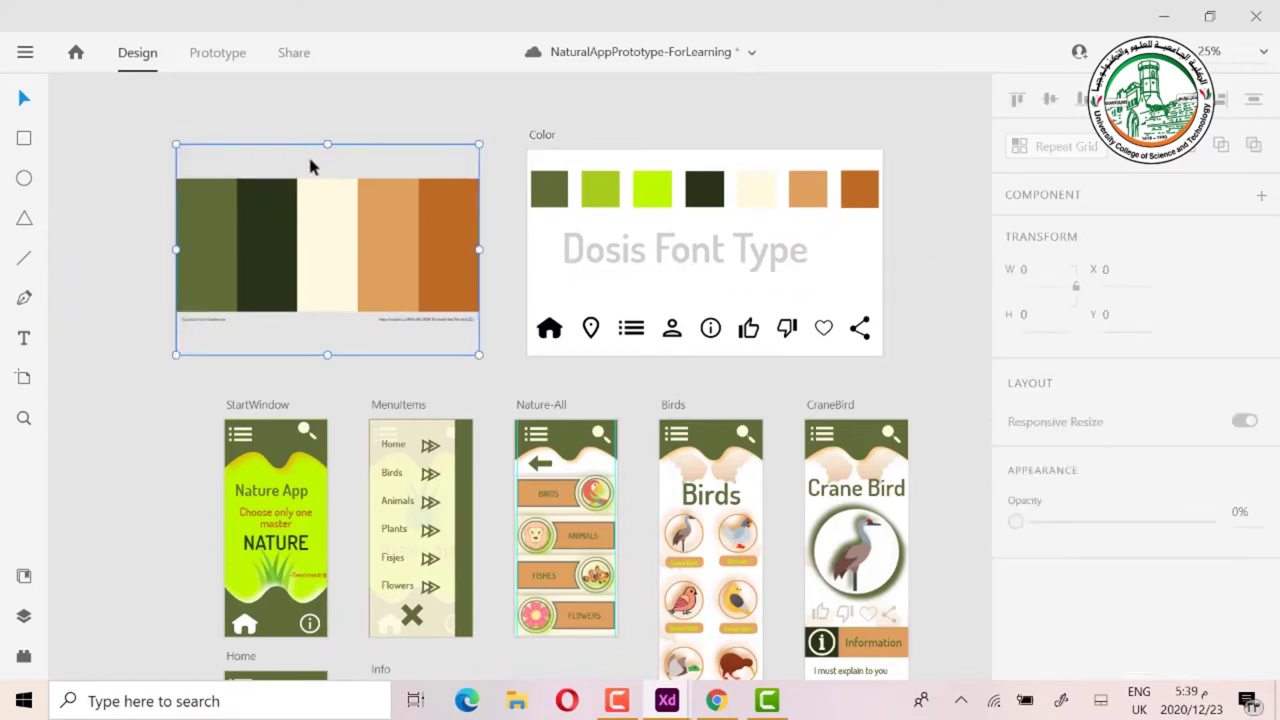
key(Delete)
Step: Move the Color artboard away from the app screens to about X 6939, Y -8517, and save the document
drag(550, 136, 231, 118)
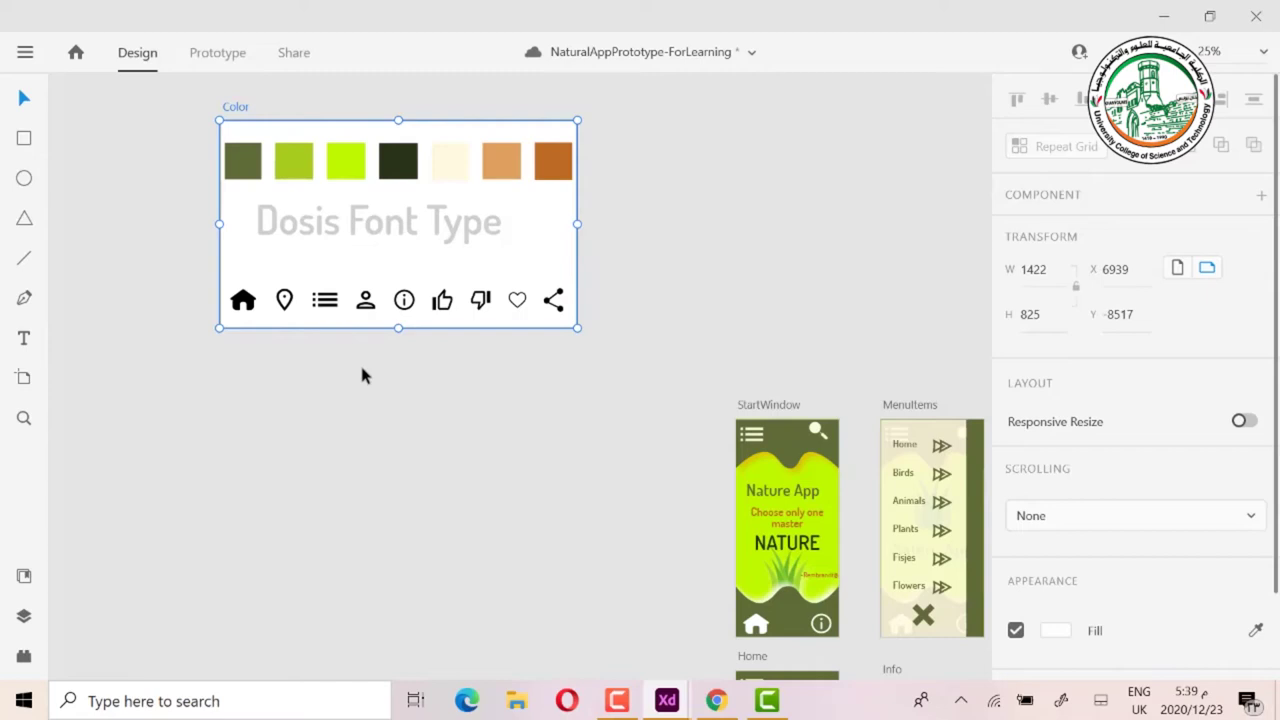
key(ctrl+s)
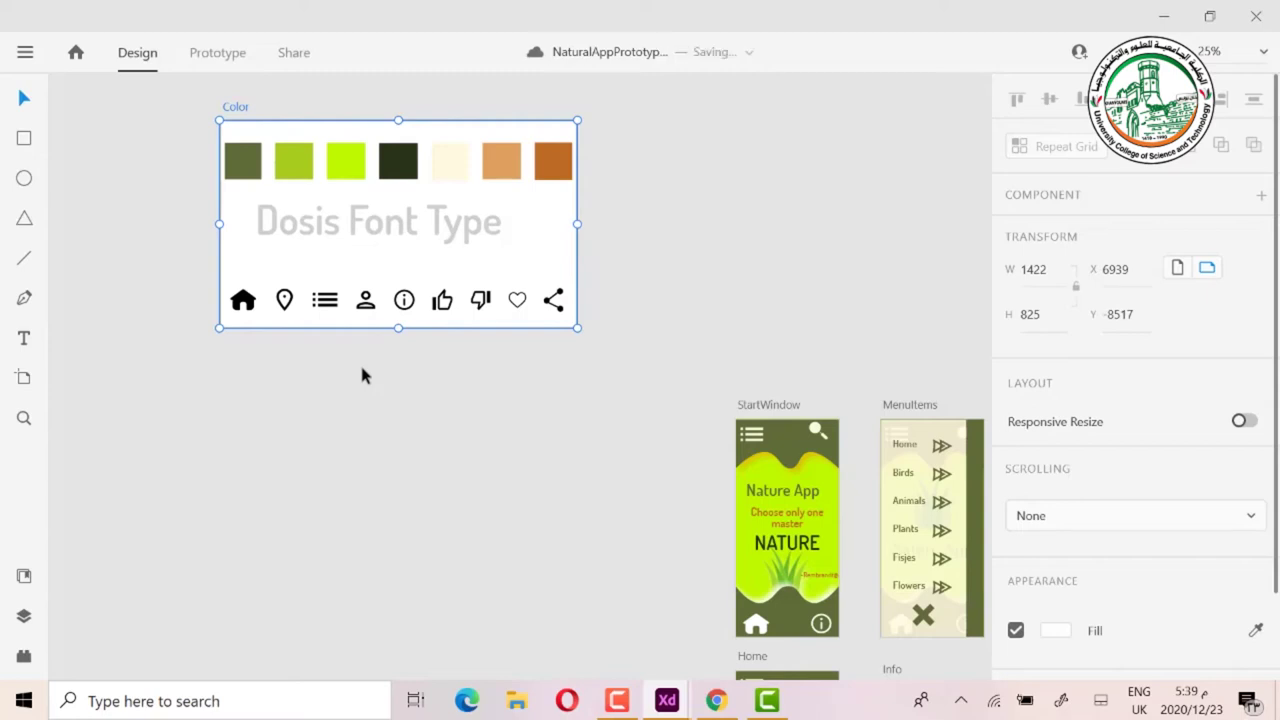
Step: Add the olive, medium lime and bright lime swatches of the Color artboard to the document asset colors
double_click(247, 172)
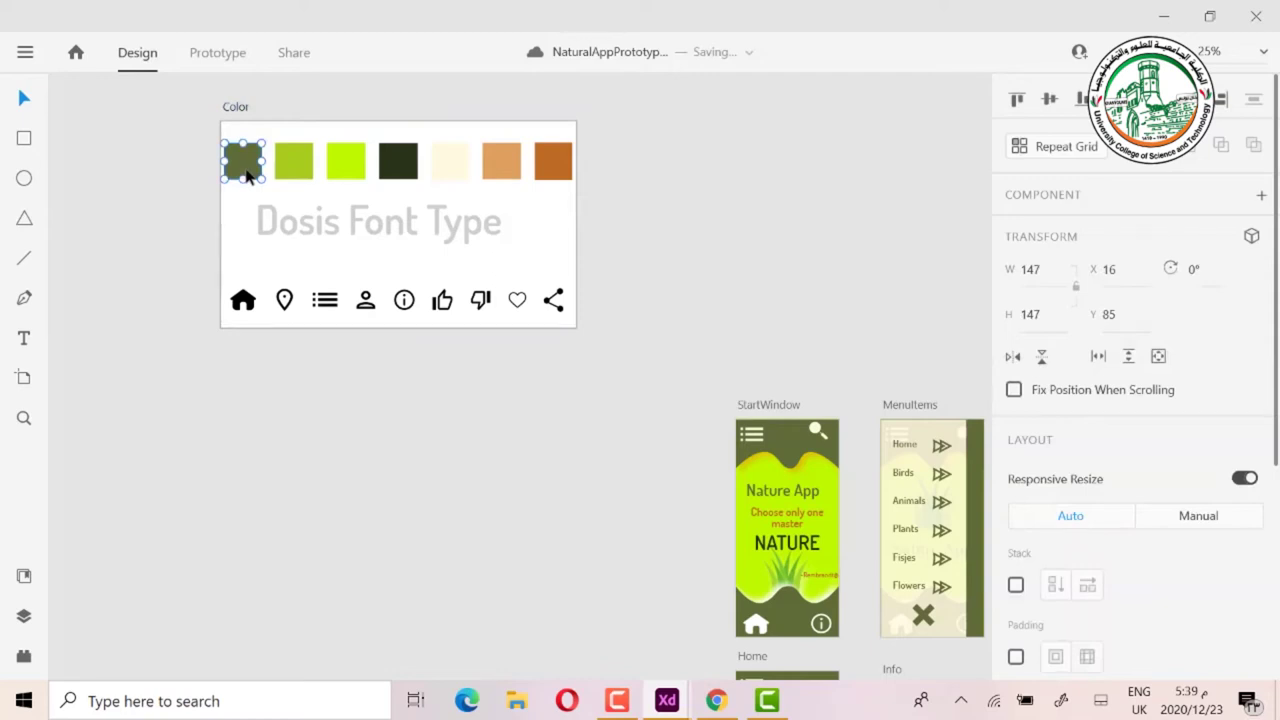
click(24, 578)
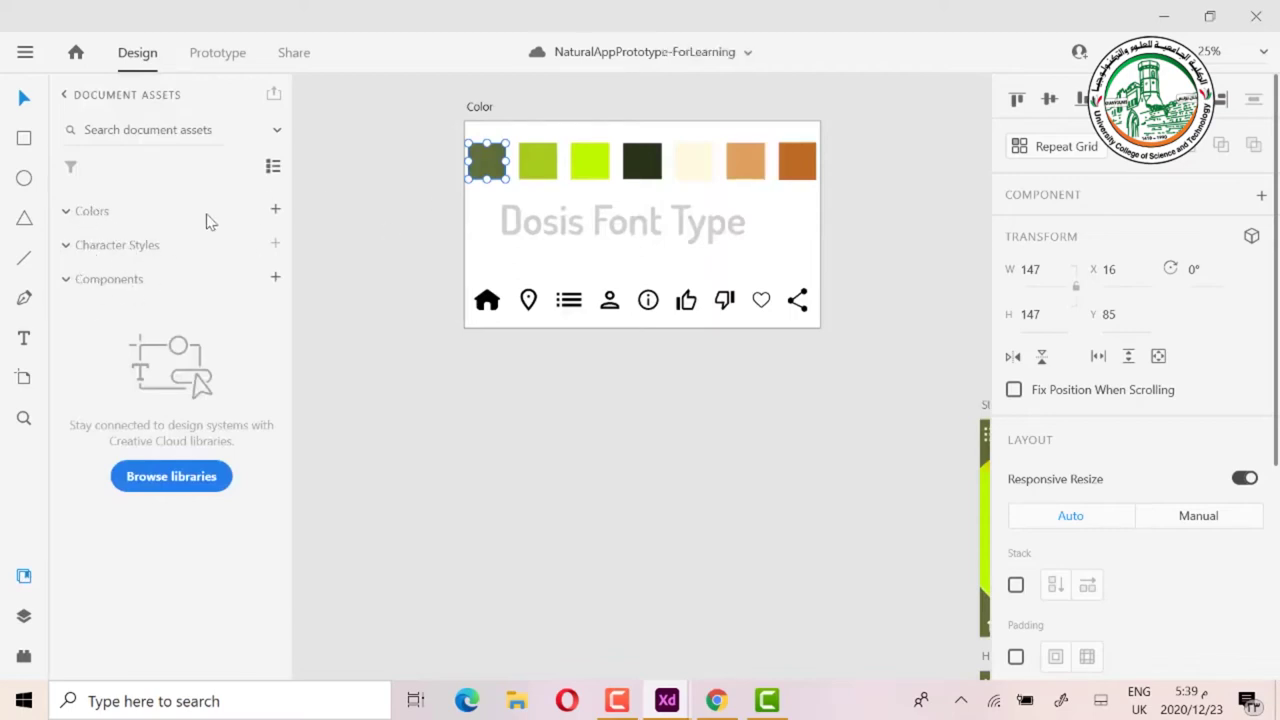
click(276, 211)
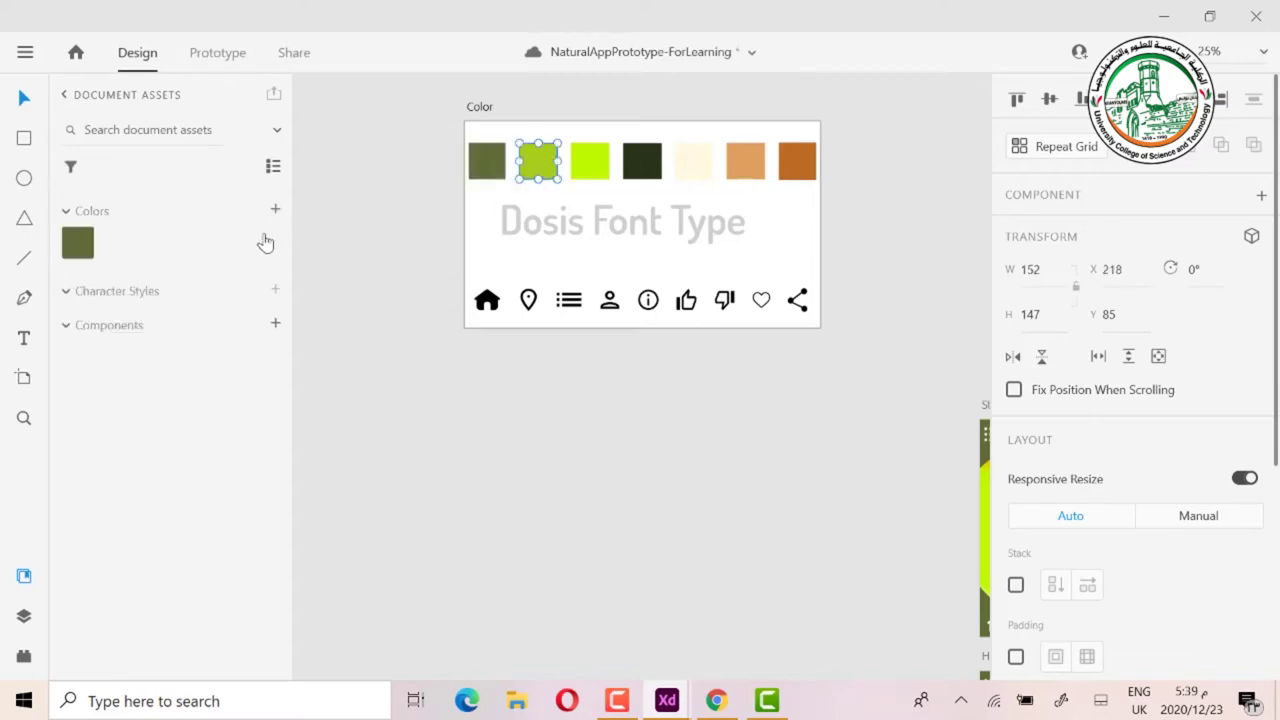
click(275, 209)
click(590, 168)
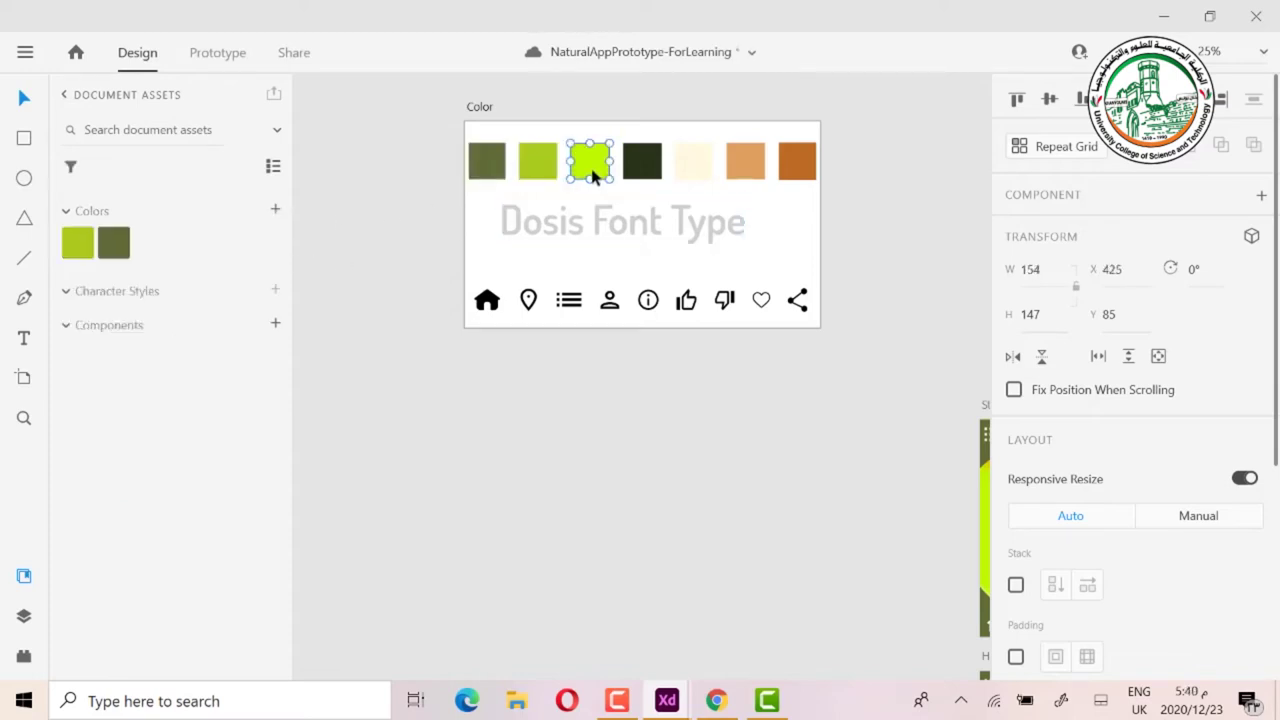
click(277, 215)
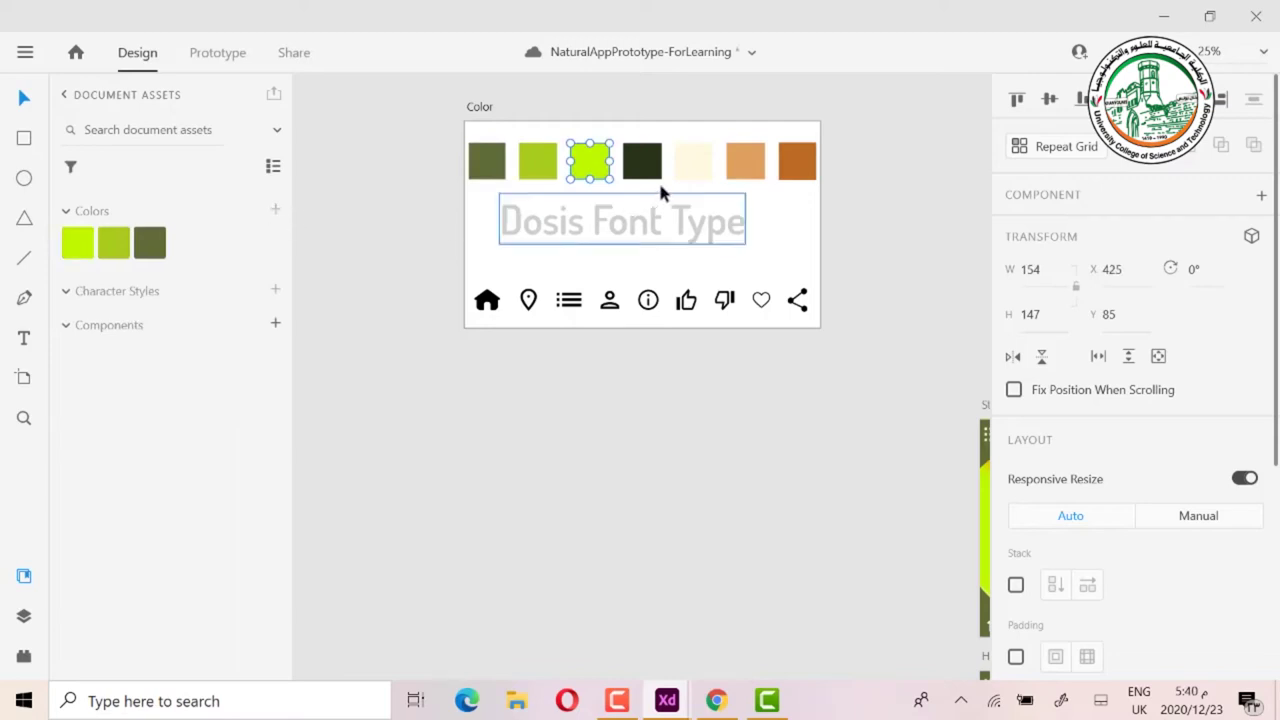
Step: Add the dark green, cream, tan and brown swatches of the Color artboard to the document asset colors
click(652, 168)
click(277, 215)
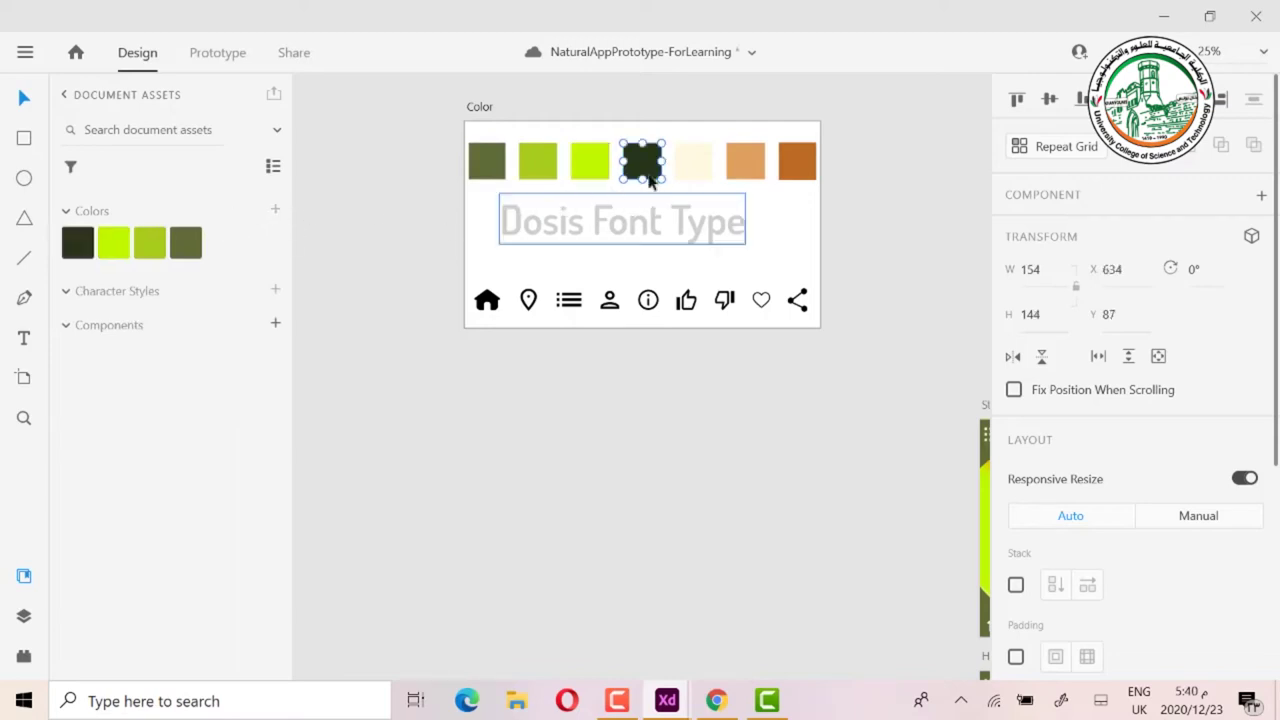
click(692, 165)
click(277, 215)
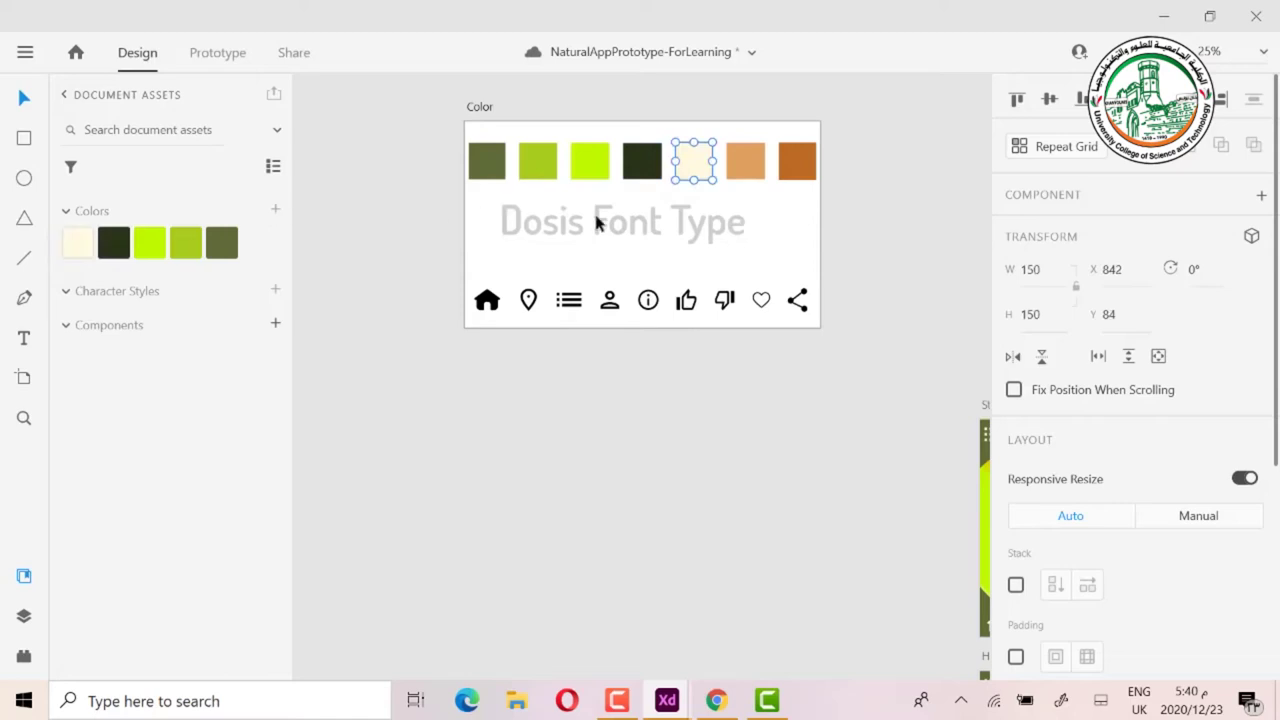
click(742, 172)
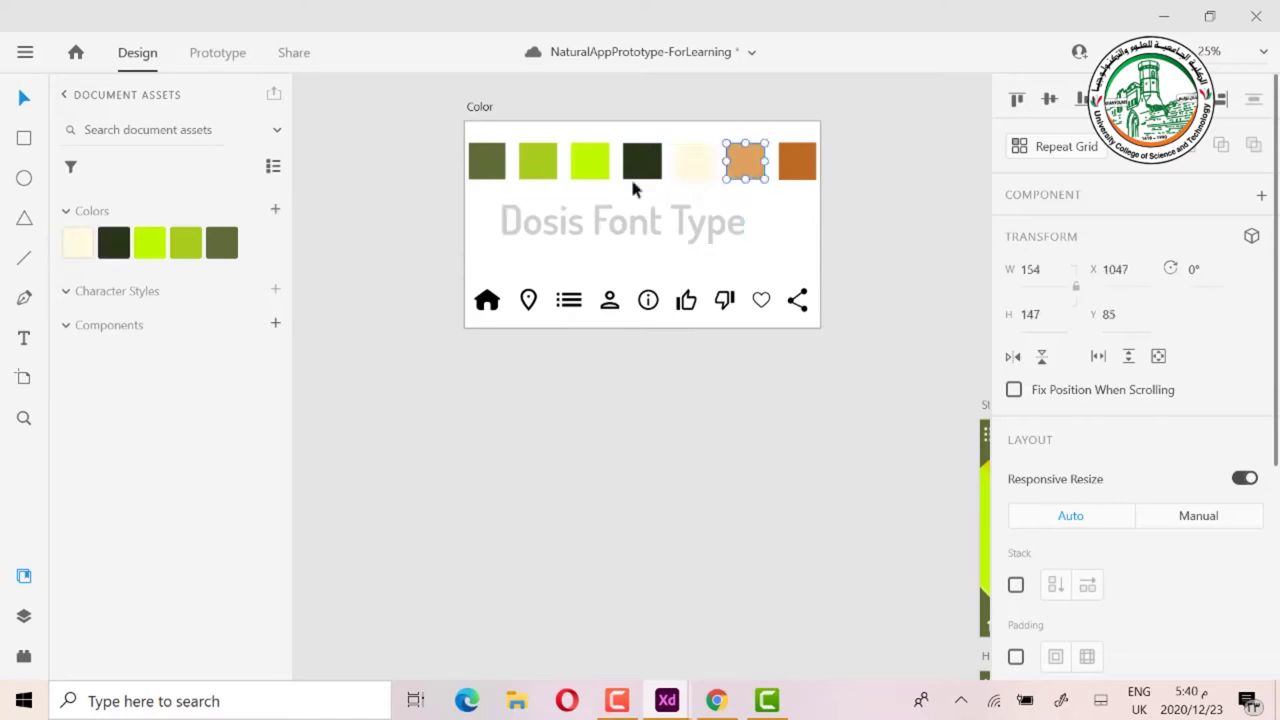
click(277, 214)
click(789, 171)
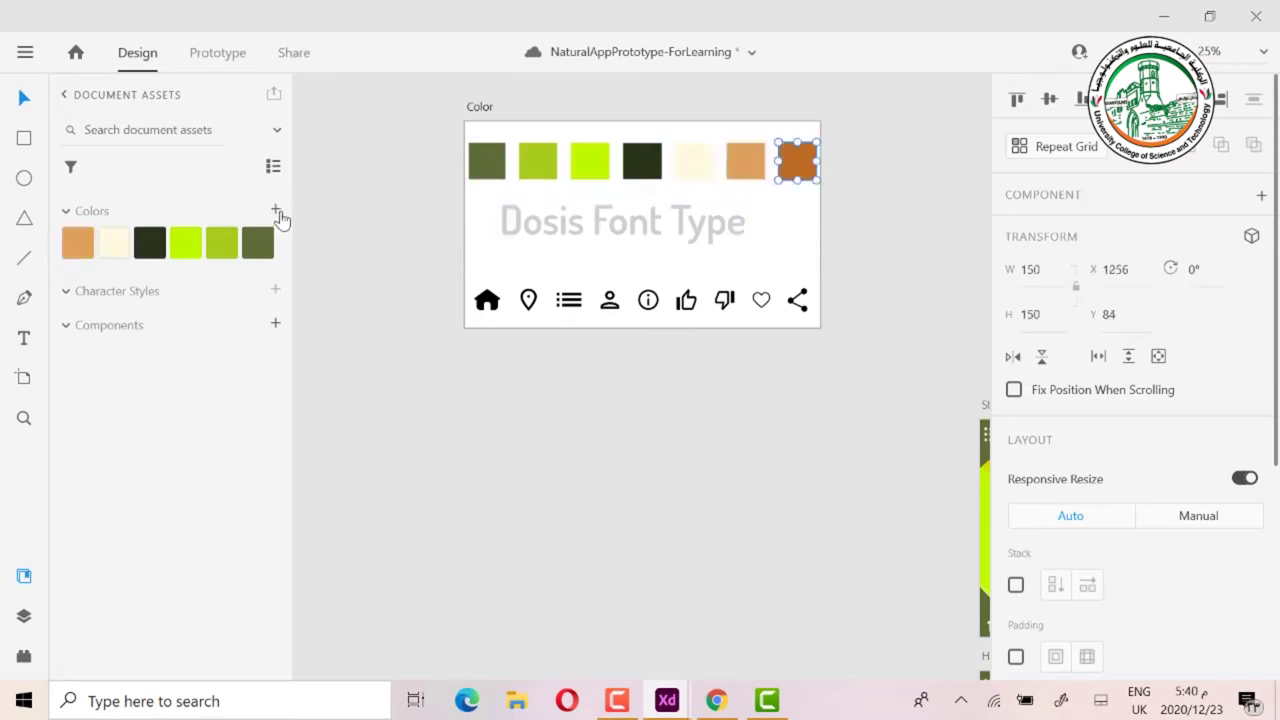
click(278, 214)
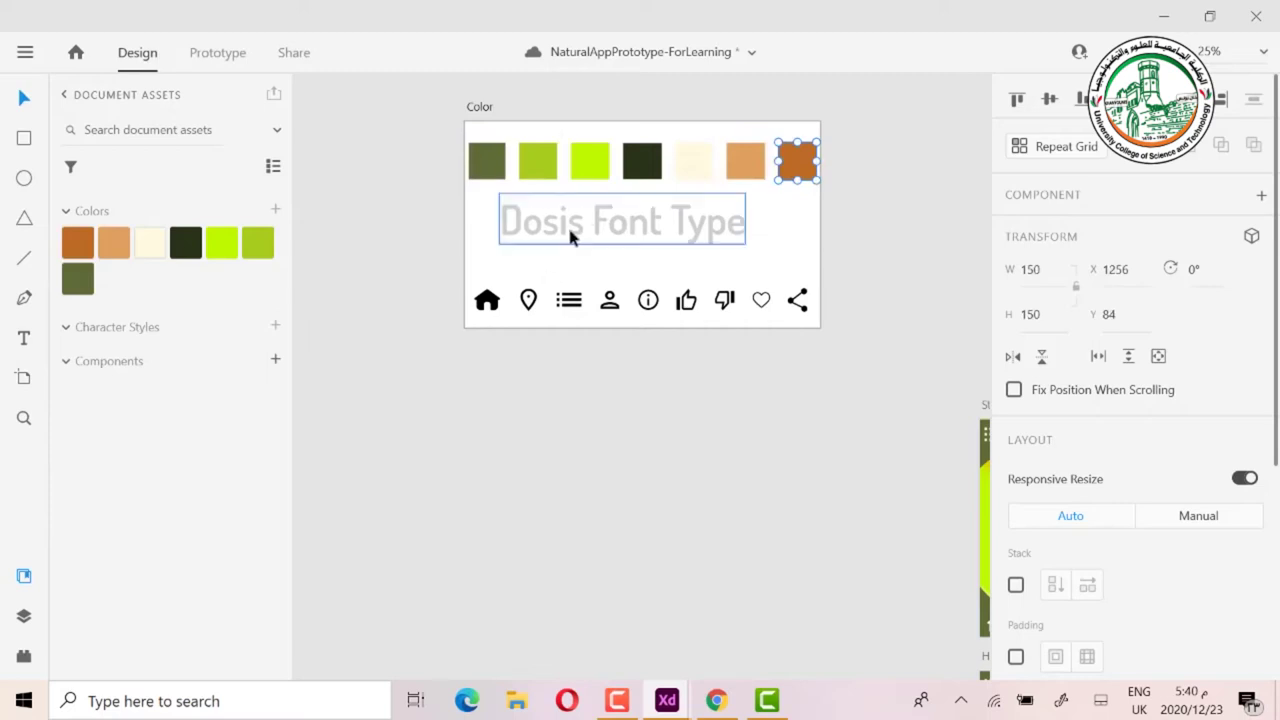
Step: Shift the Color artboard slightly left and register its Dosis Font Type text as a document character style
drag(488, 115, 447, 120)
click(522, 228)
click(275, 325)
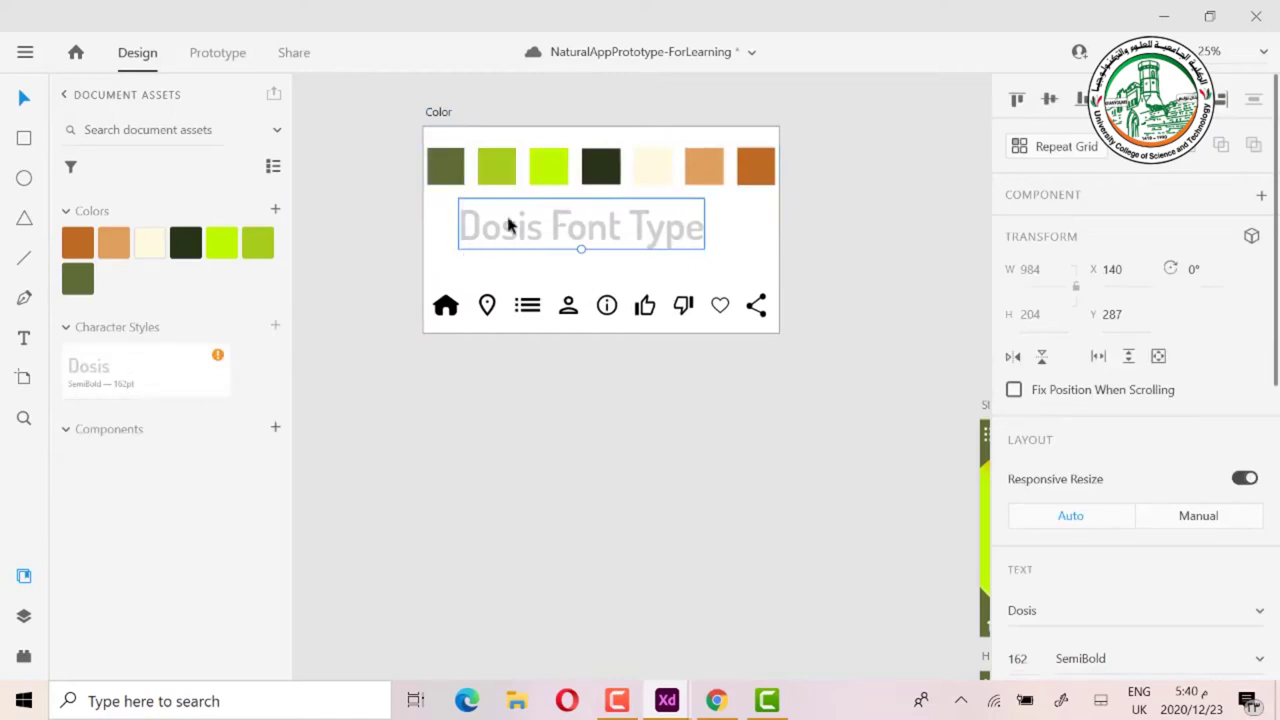
mouse_move(98, 376)
Step: Draw an artboard of about 898×872 under the Color artboard and place rectangles of about 419×248, 371×211 and 184×358 on it
key(r)
drag(406, 382, 620, 558)
click(24, 138)
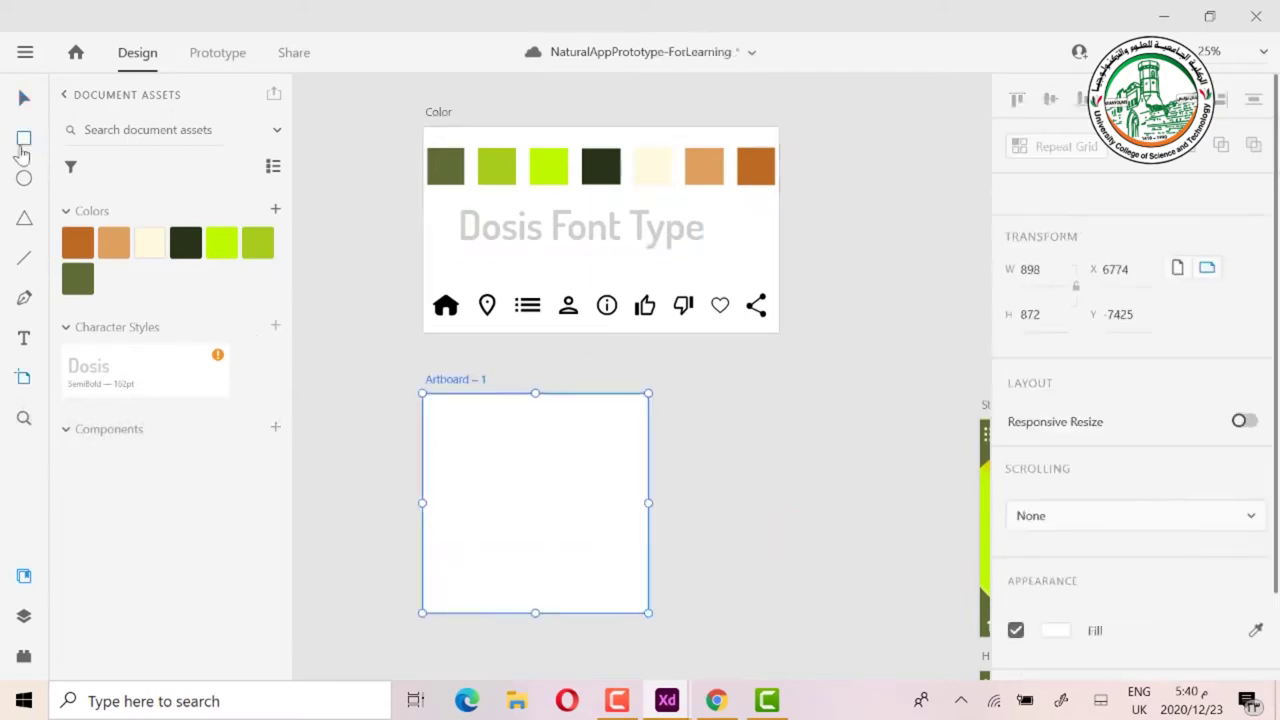
drag(466, 435, 570, 495)
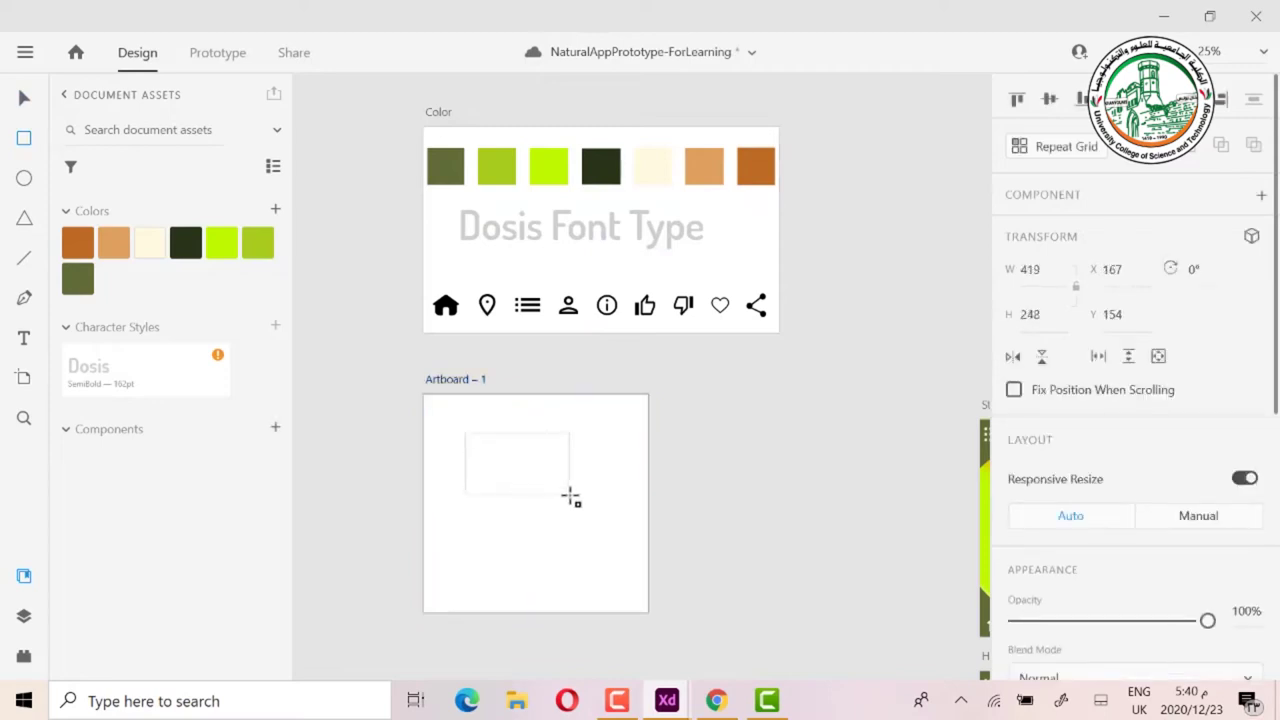
drag(482, 519, 575, 573)
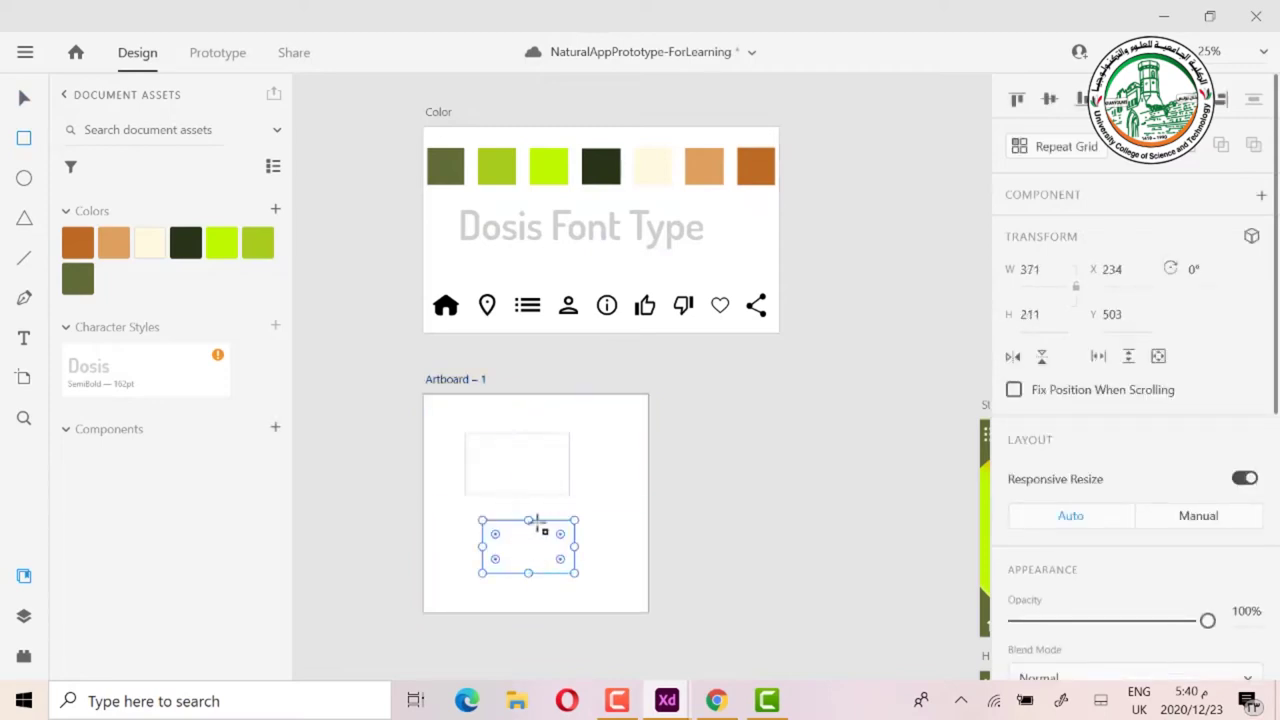
drag(589, 424, 636, 512)
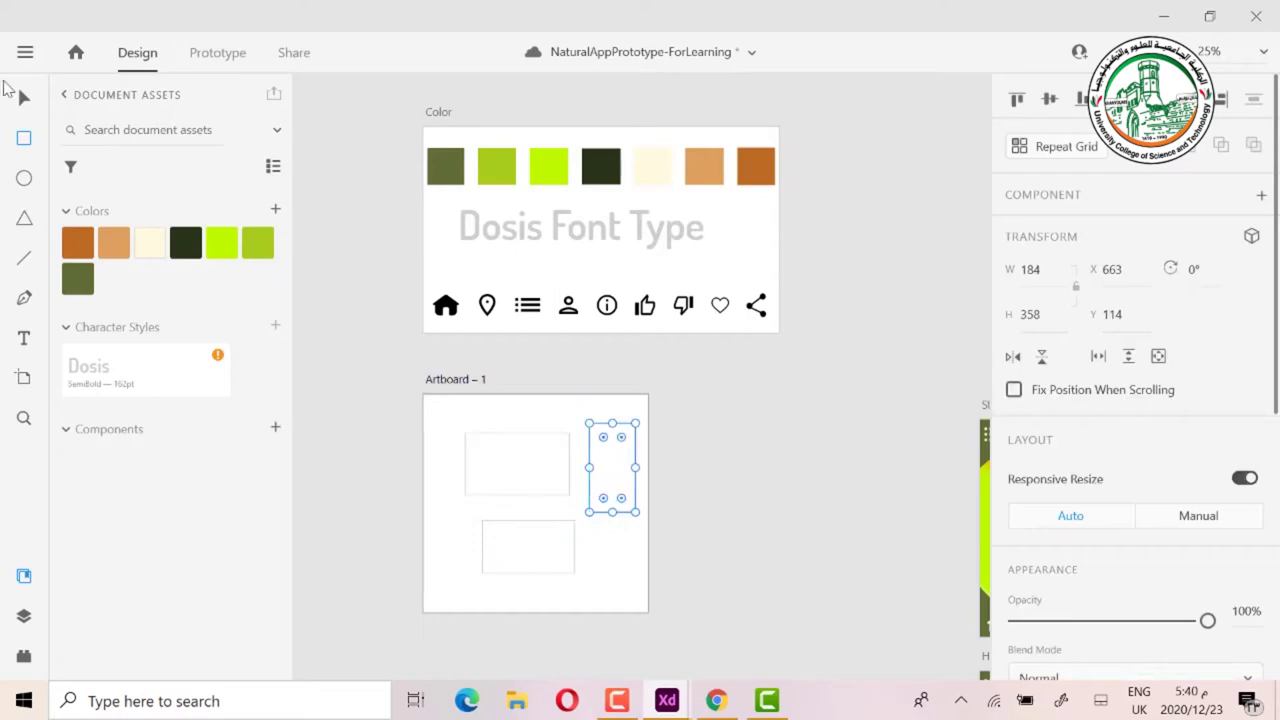
Step: Fill all three rectangles on the new artboard with the medium lime document color
click(26, 101)
click(257, 243)
click(537, 472)
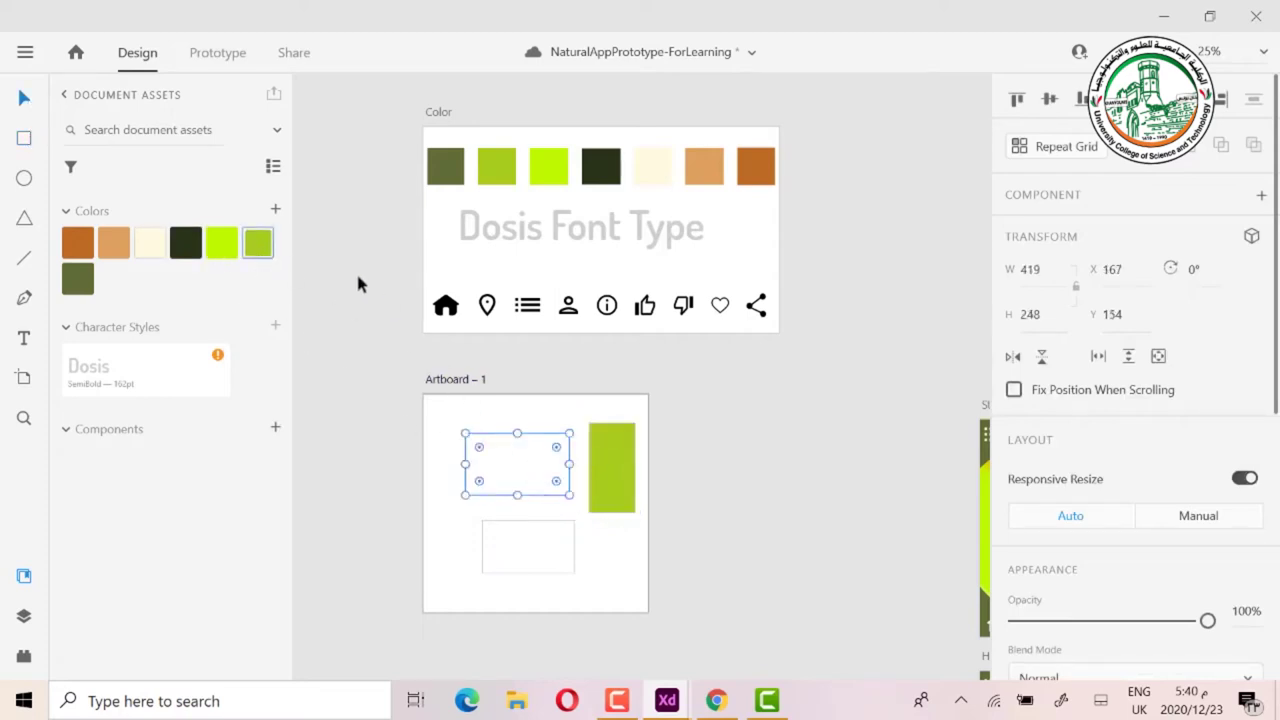
click(257, 243)
click(510, 566)
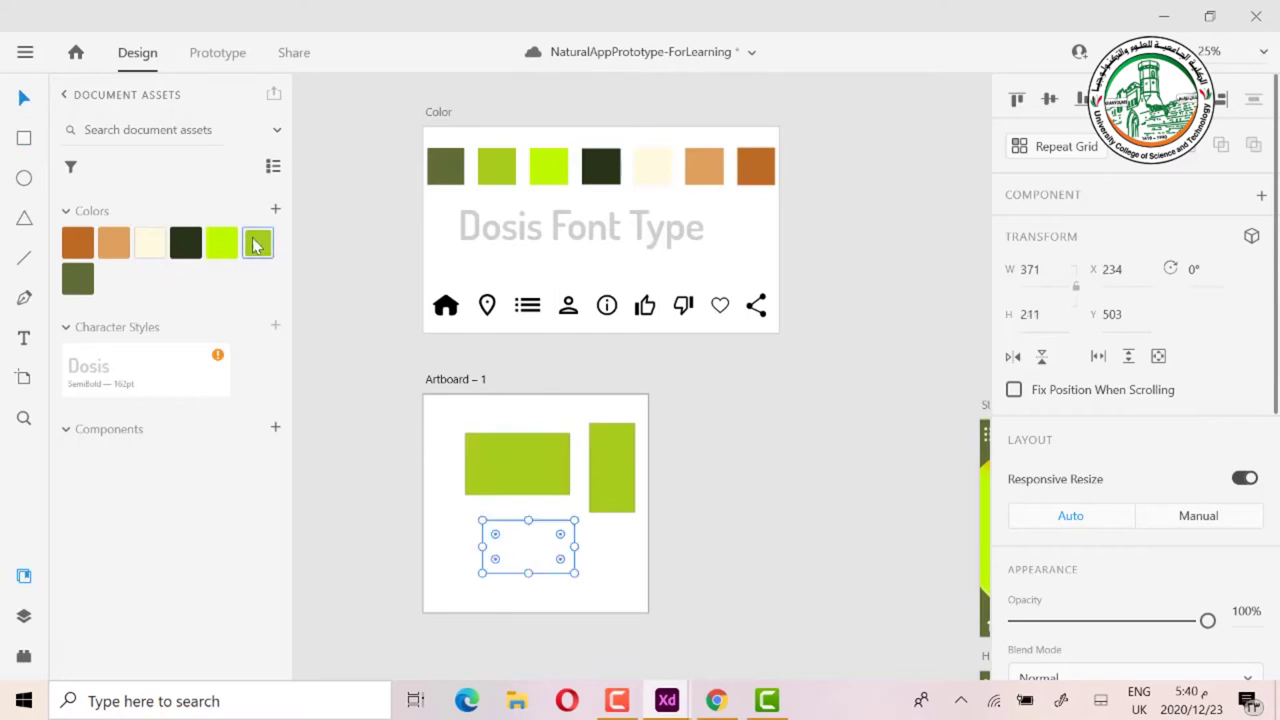
click(257, 243)
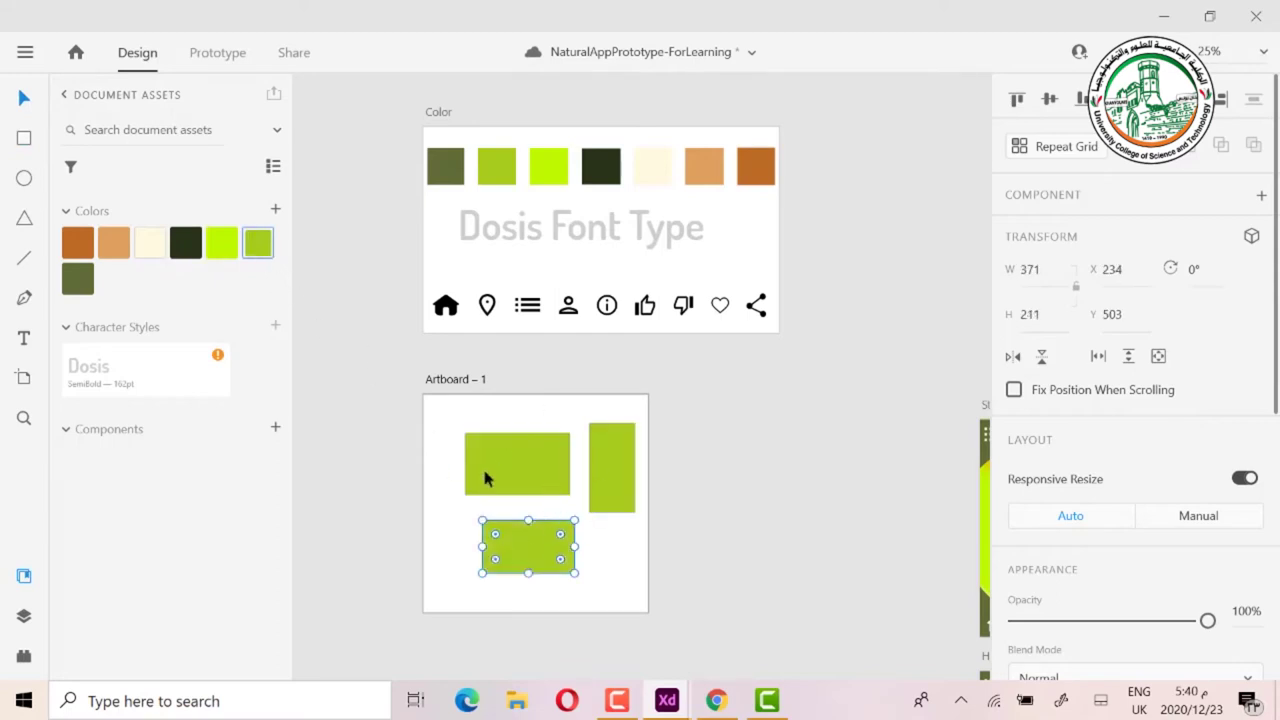
Step: Try editing the medium lime document color #a6cf1f to olive #70803B and to purple #593B80
scroll(530, 496, down, 2)
right_click(257, 243)
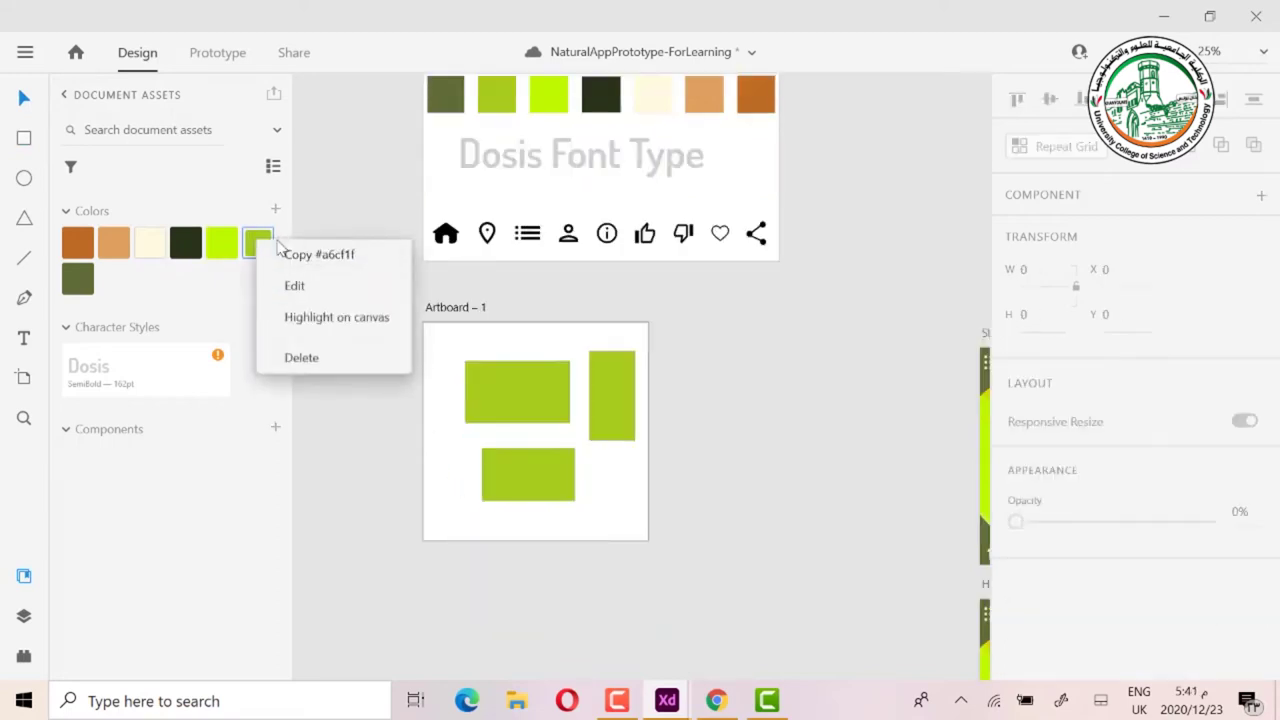
click(294, 286)
drag(454, 183, 396, 228)
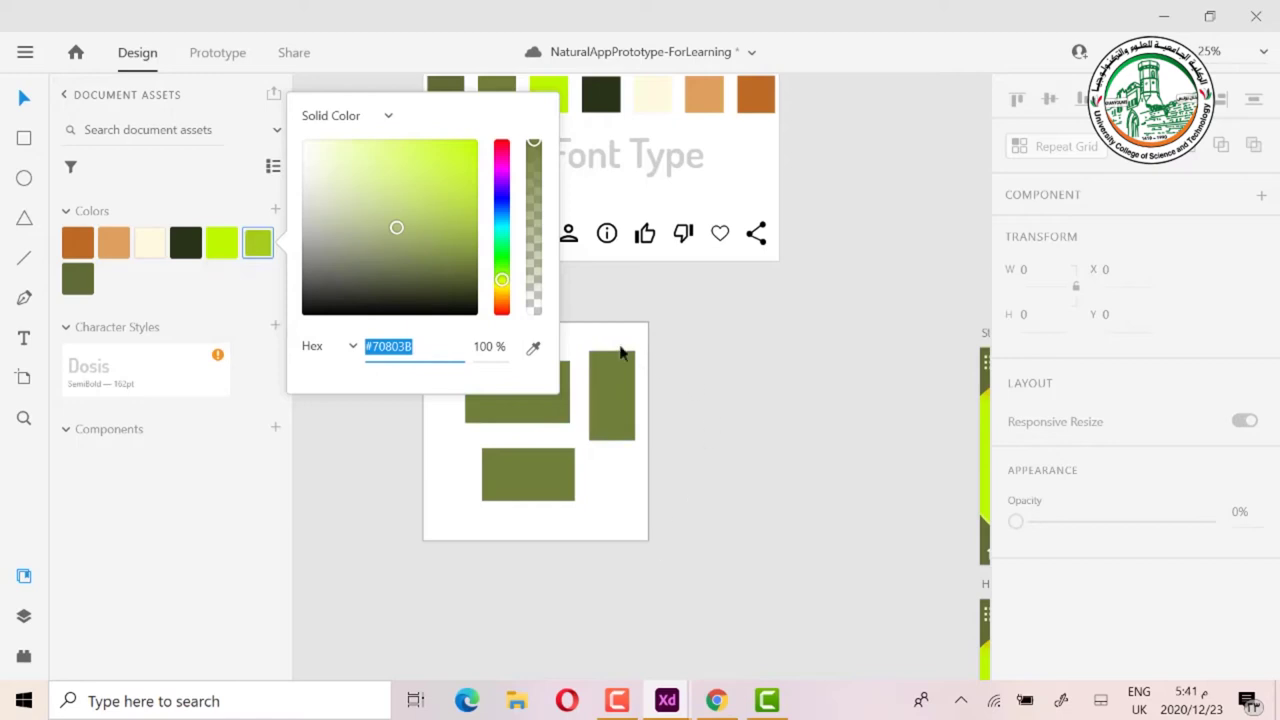
drag(501, 292, 501, 186)
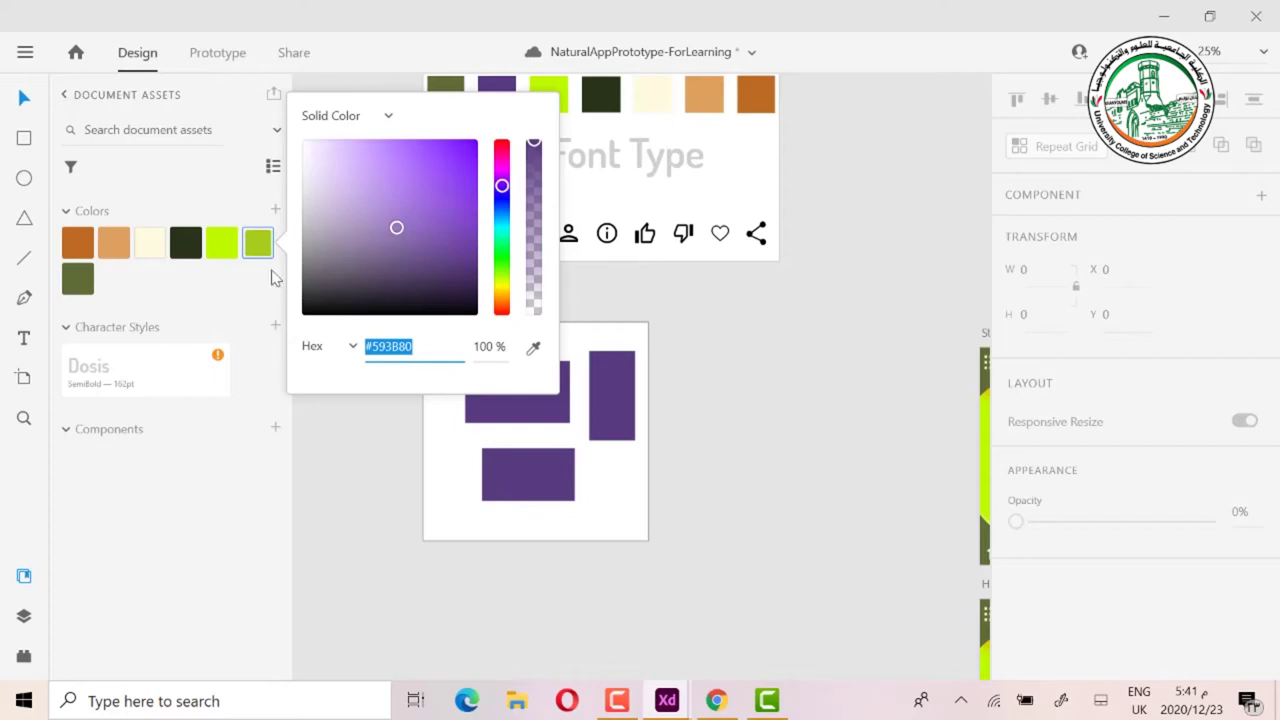
click(275, 278)
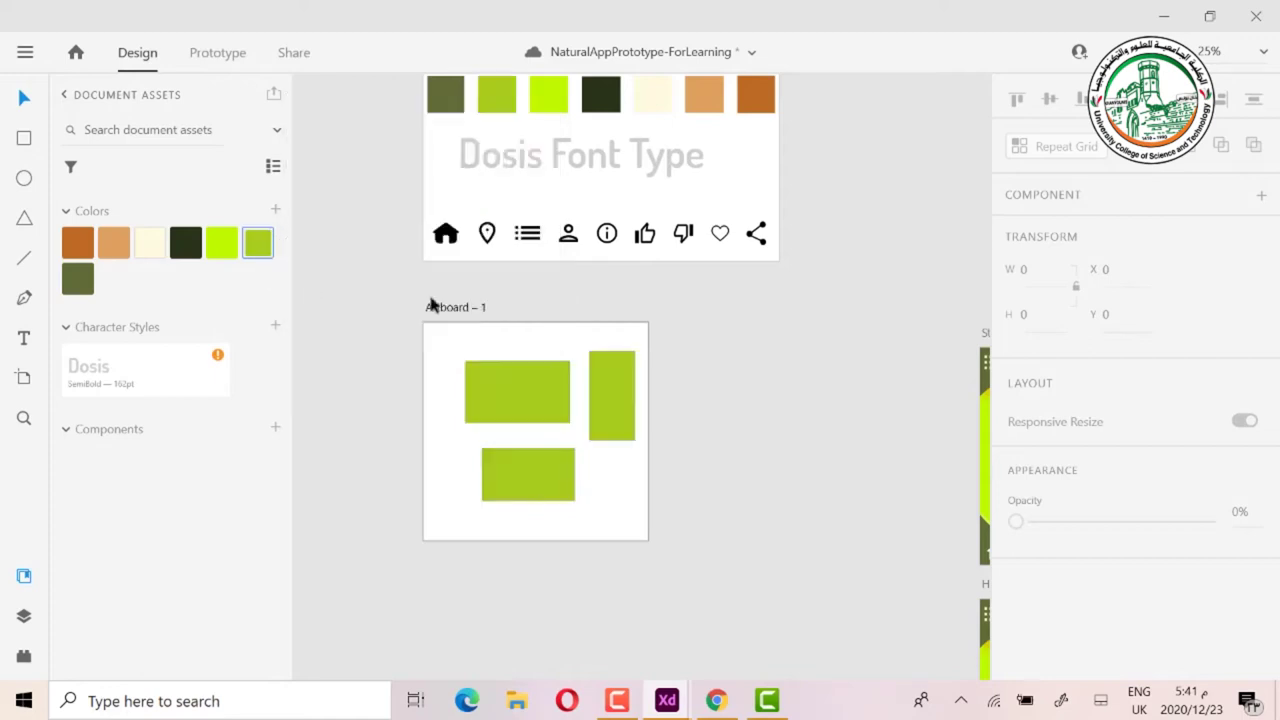
Step: Delete the artboard holding the three test rectangles
click(451, 313)
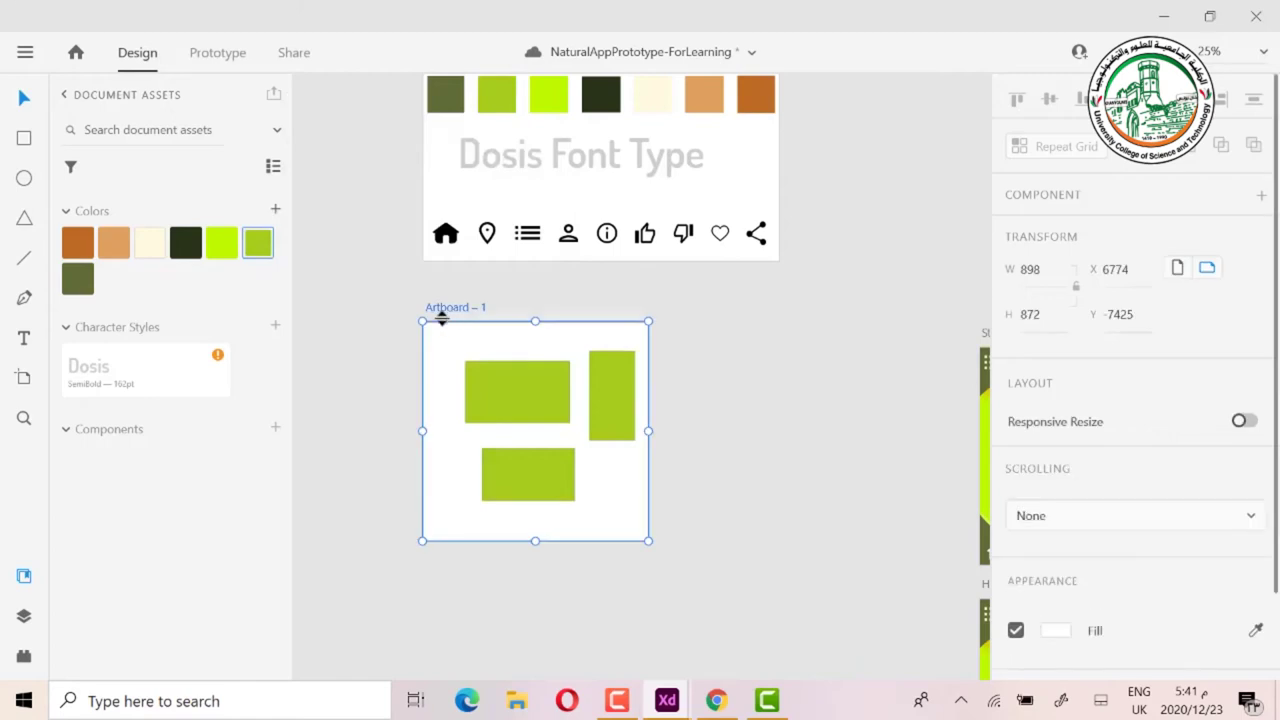
key(Delete)
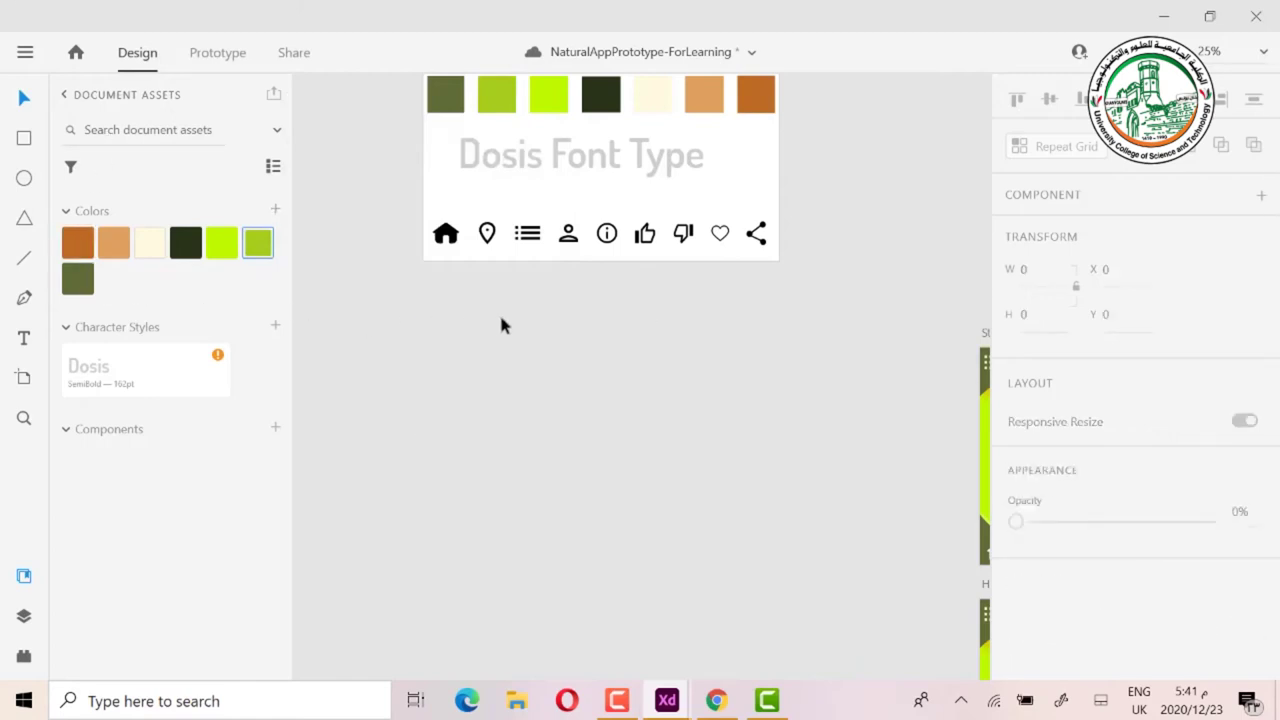
Step: Move the StartWindow artboard left and slightly up to about X 8611, Y -7359
scroll(502, 323, up, 2)
scroll(503, 320, down, 1)
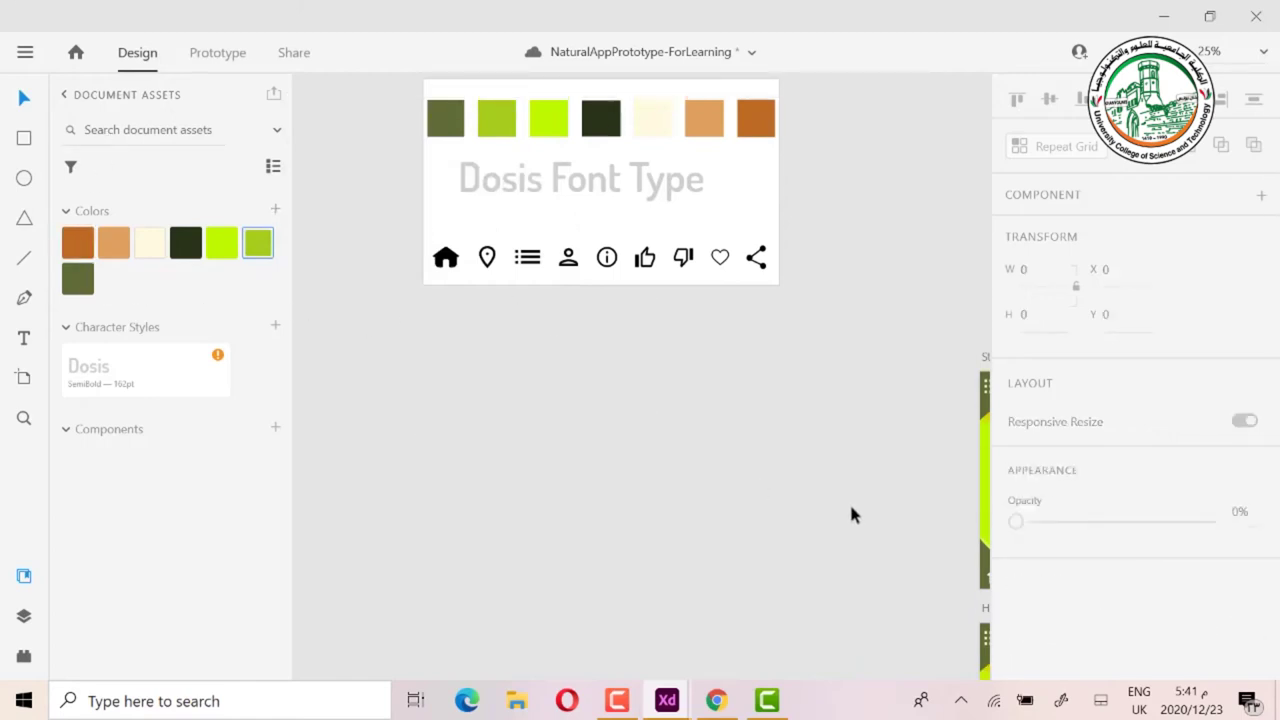
drag(986, 364, 893, 354)
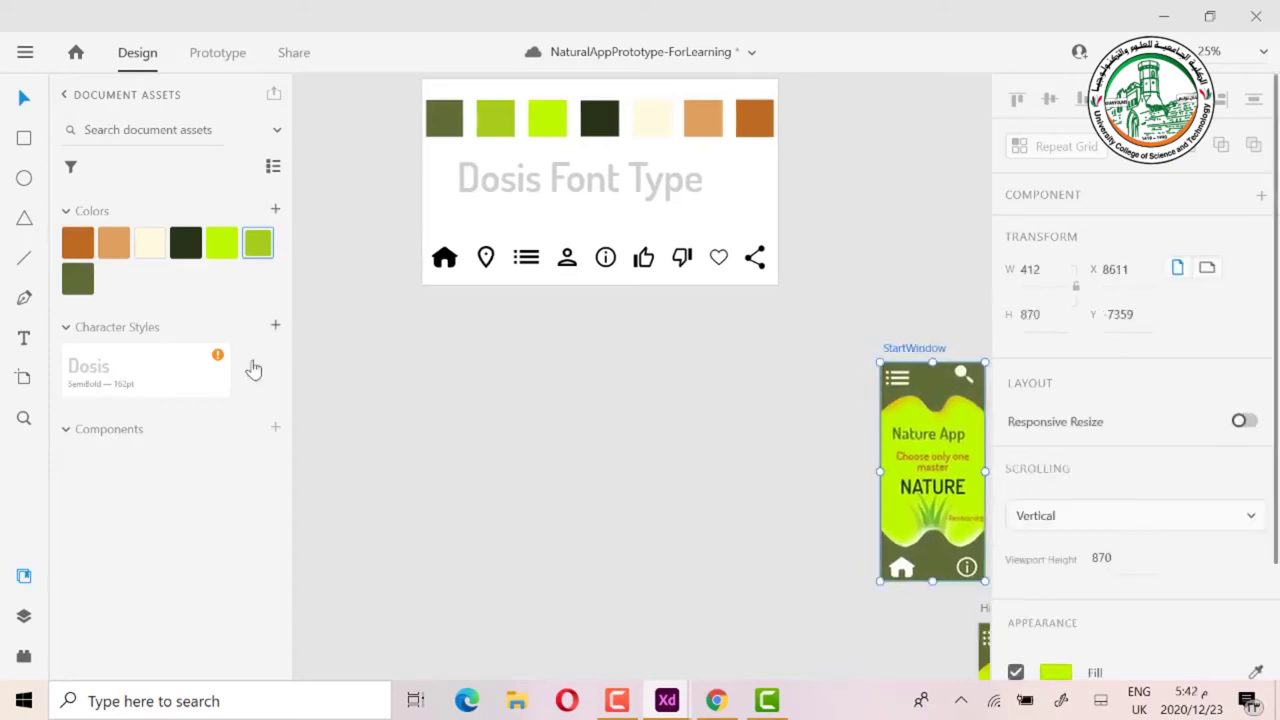
Step: Add an iPhone XR, XS Max, 11 artboard below the Color artboard at about X 7100, Y -7423
click(24, 377)
click(809, 357)
drag(809, 357, 624, 581)
click(24, 418)
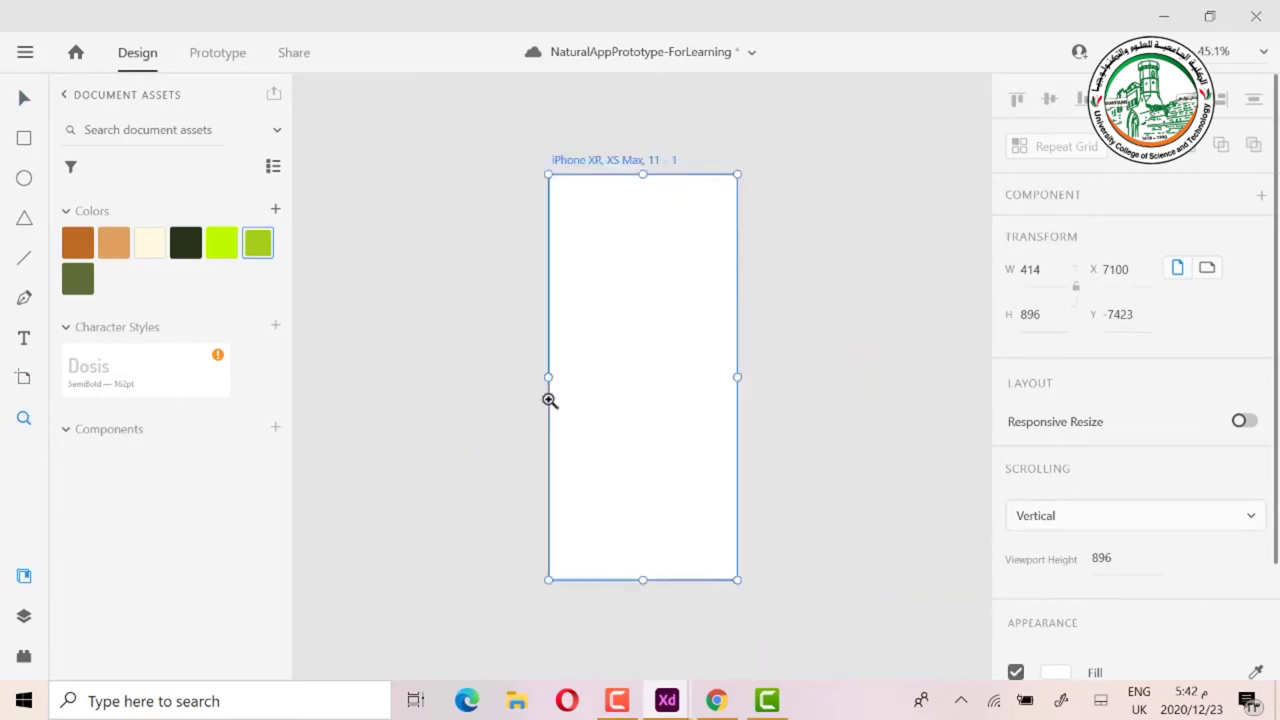
scroll(637, 403, up, 1)
scroll(646, 281, down, 1)
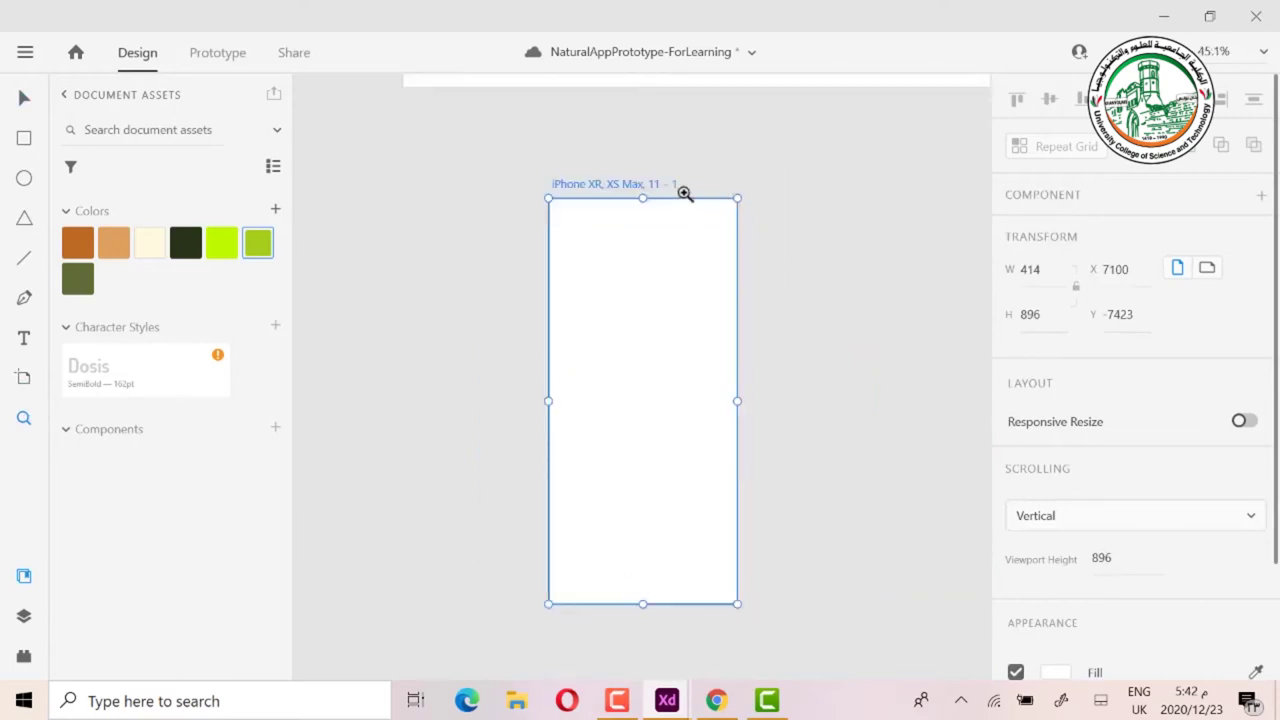
Step: Draw a closed pen path about 411×186 across the top of the iPhone artboard, with a two-peak zigzag lower edge
click(24, 98)
click(24, 300)
click(549, 199)
click(735, 199)
click(735, 276)
click(694, 250)
click(653, 283)
click(607, 250)
click(549, 283)
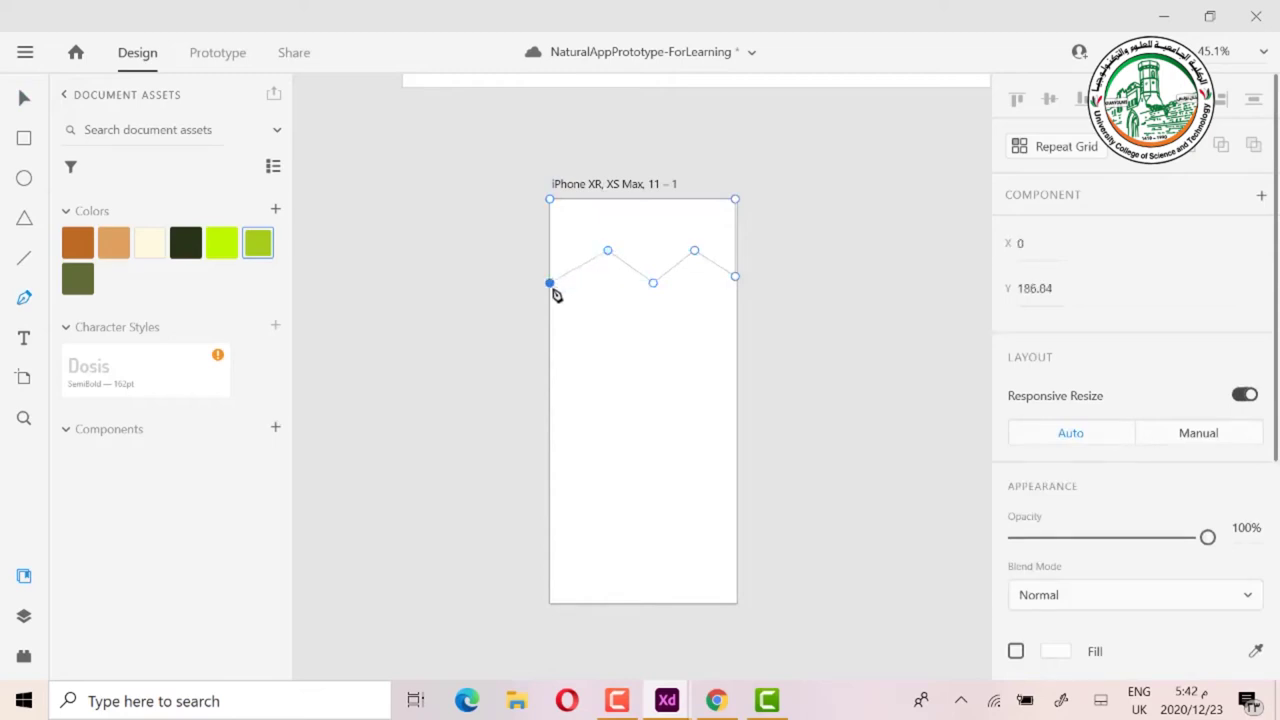
click(549, 200)
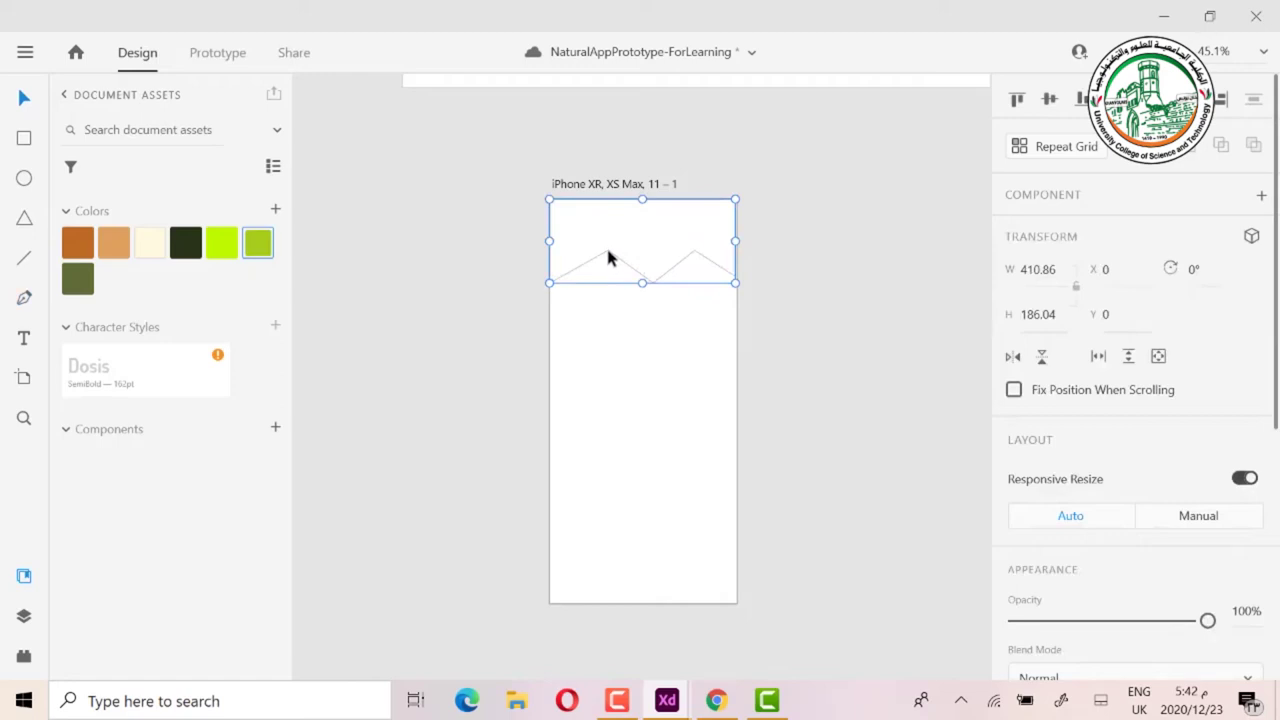
Step: Convert the corner points of the path's zigzag lower edge into smooth curves
click(607, 251)
double_click(607, 251)
double_click(694, 250)
key(Escape)
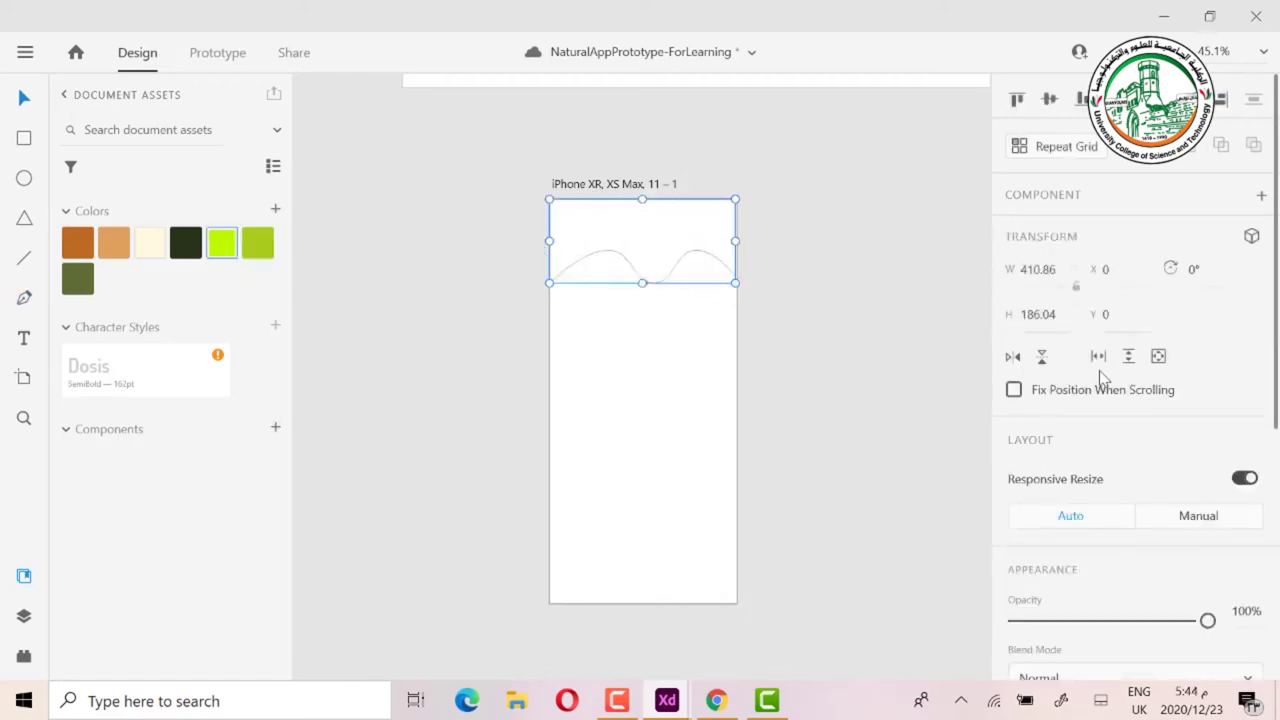
Step: Enable the wavy header shape's fill and set it to the olive document color
scroll(1100, 371, down, 5)
click(1016, 307)
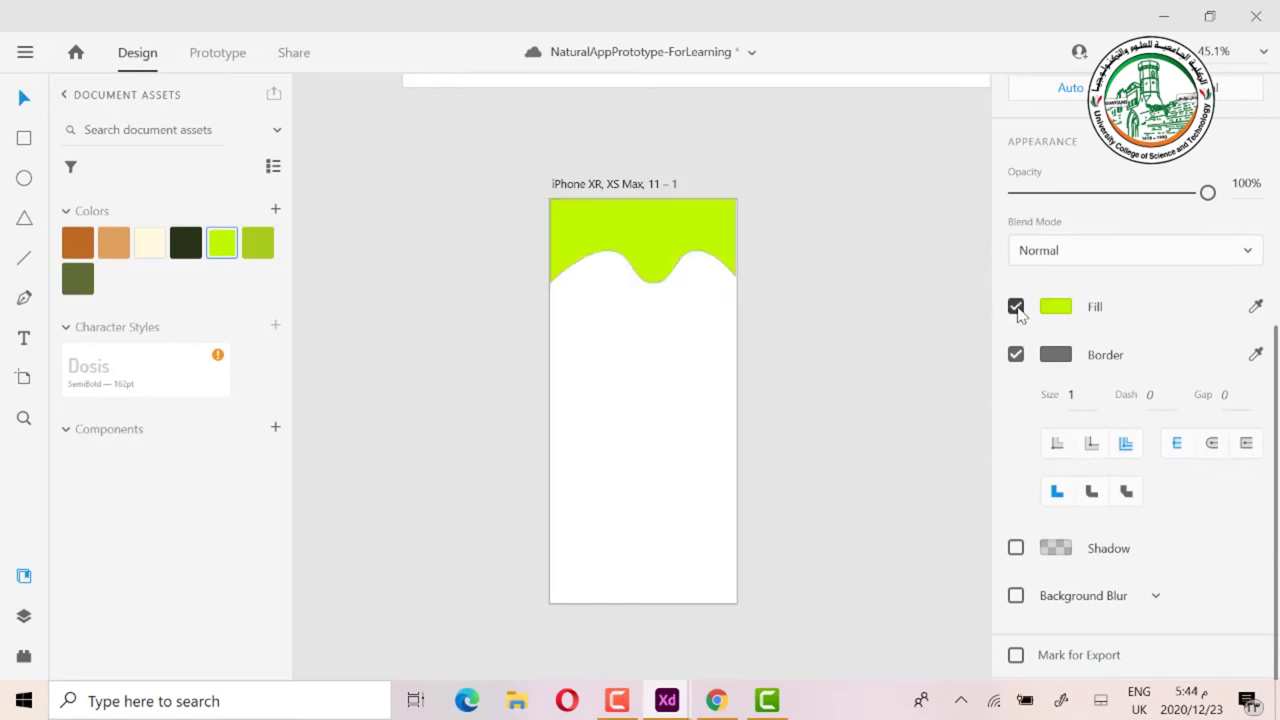
click(256, 243)
click(190, 244)
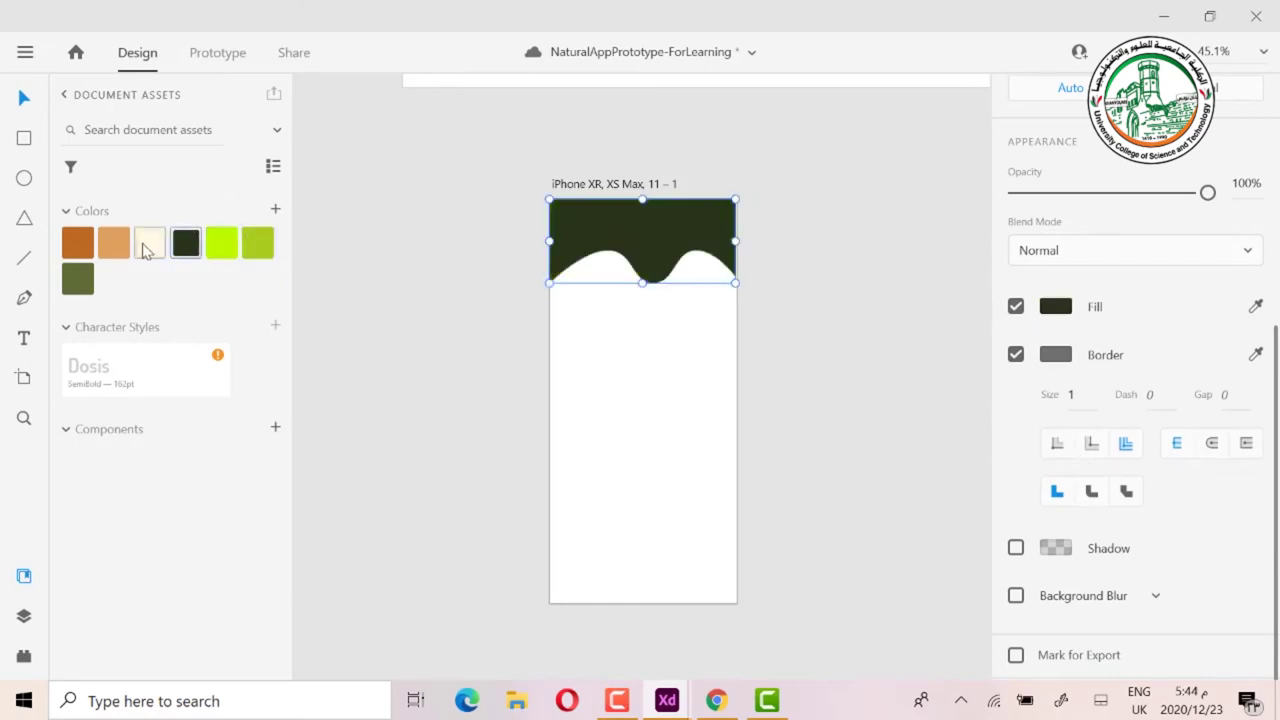
click(149, 243)
click(80, 280)
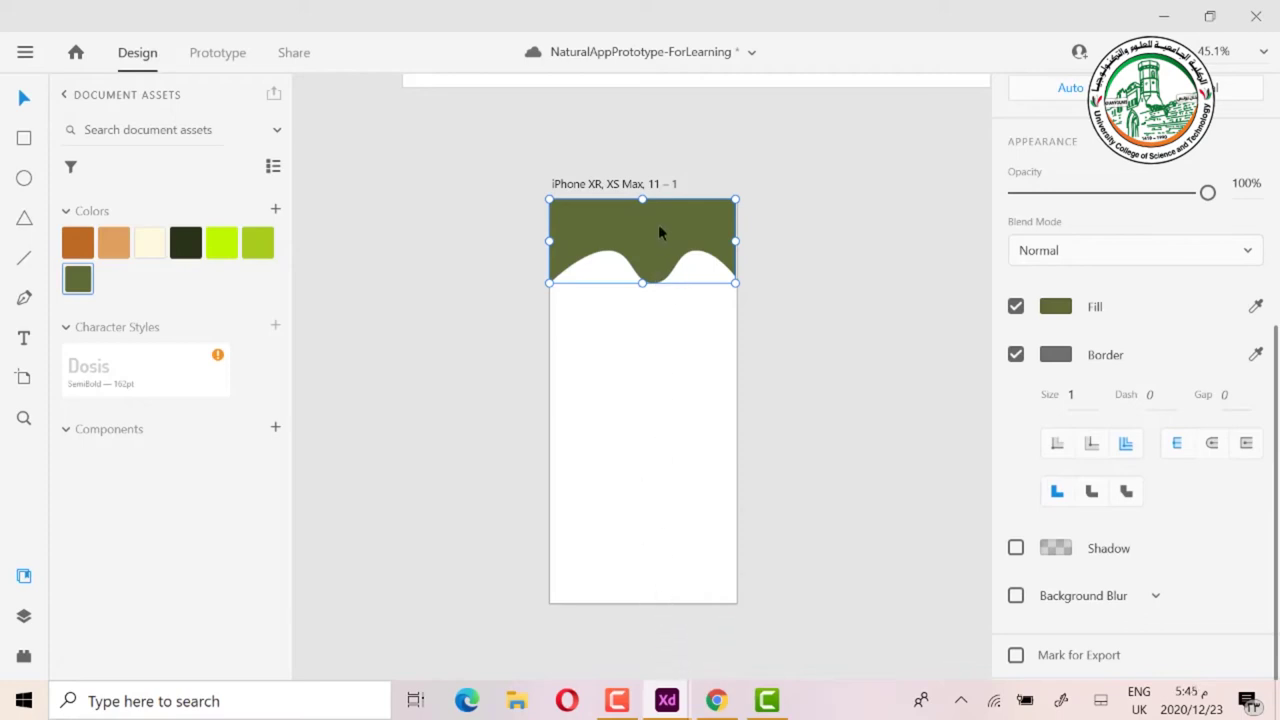
Step: Duplicate the wavy header shape below itself, rotate the copy 180° and place it along the artboard's bottom edge
drag(659, 233, 656, 343)
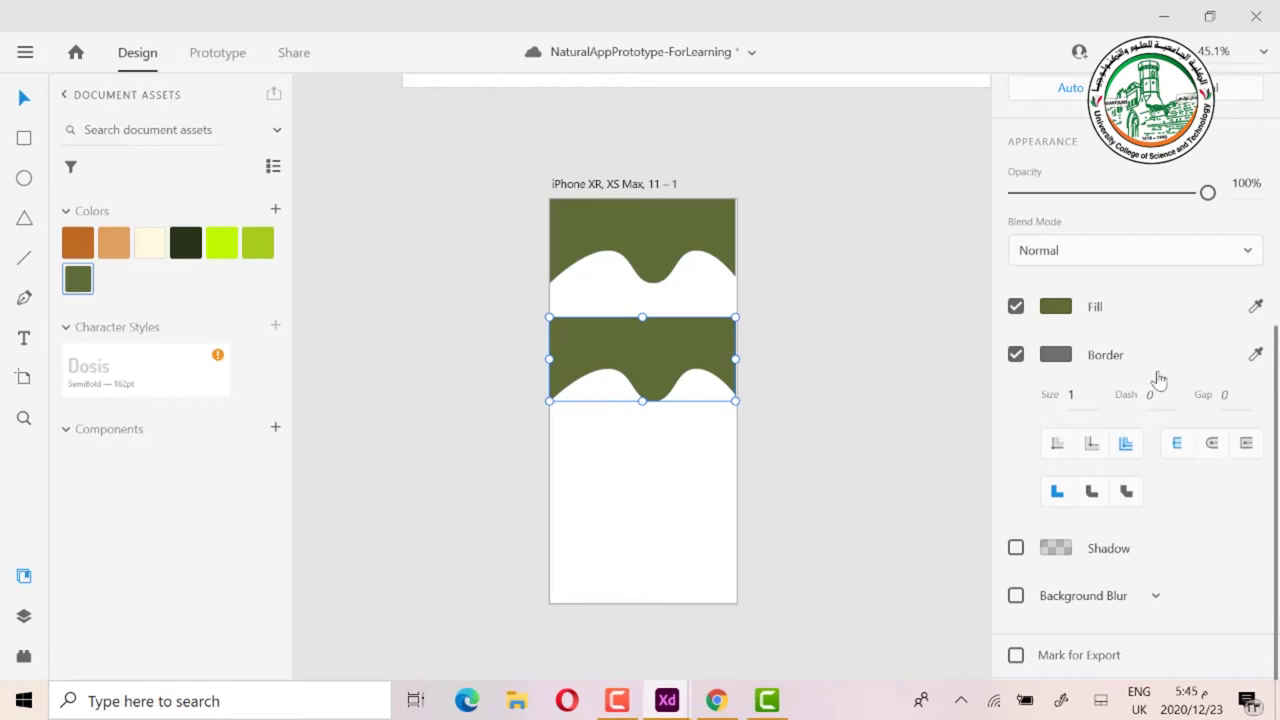
scroll(1248, 378, up, 5)
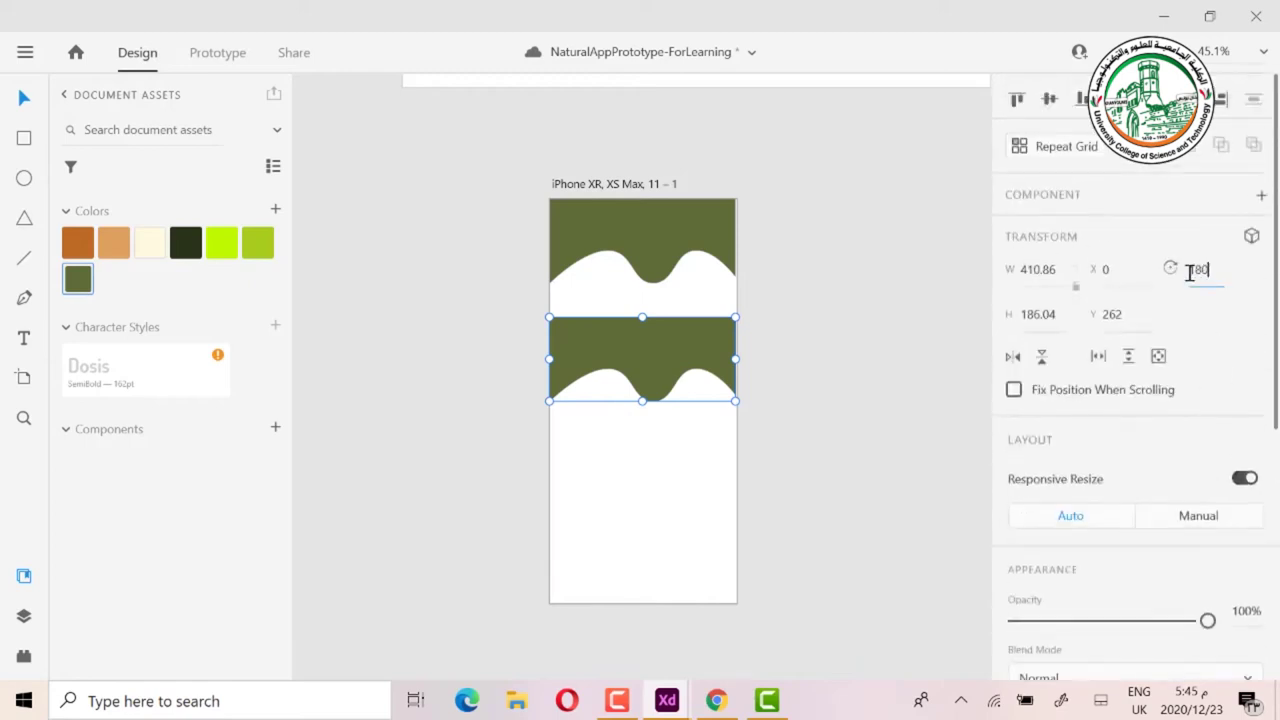
key(Return)
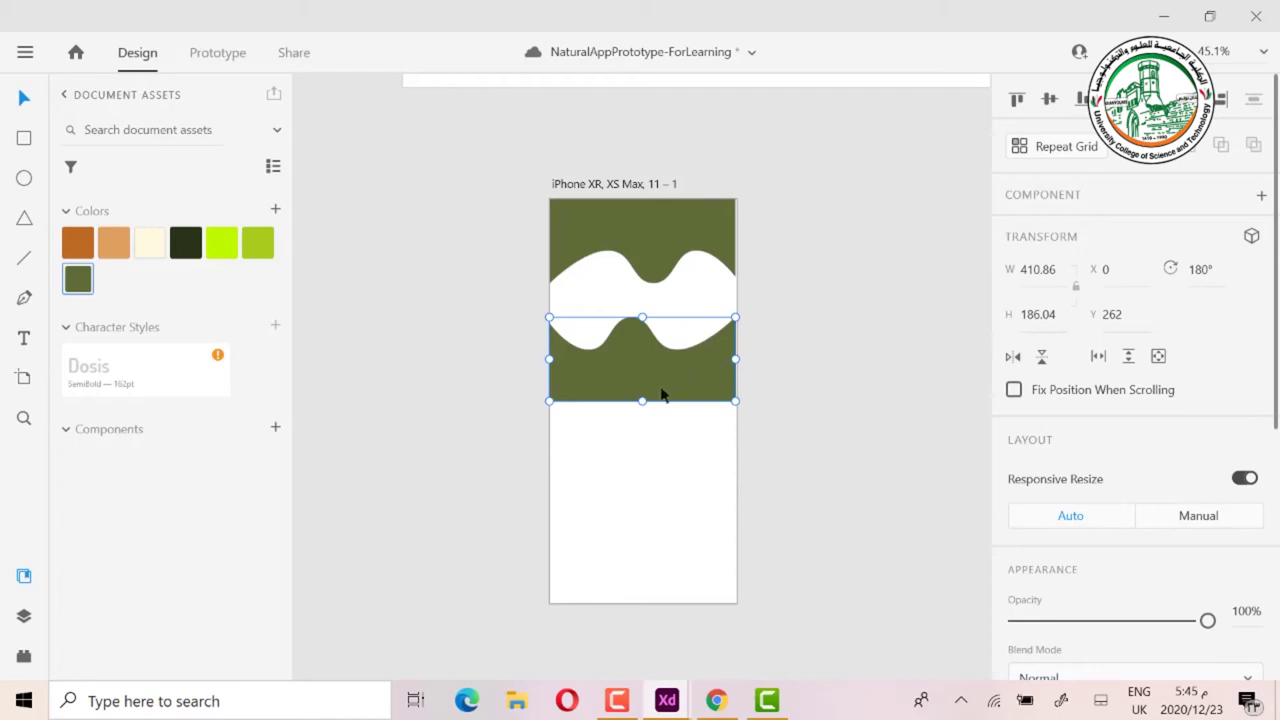
drag(661, 395, 681, 570)
Step: Reshape the bottom wave by lowering its left trough and middle peak anchor points
double_click(654, 561)
click(591, 553)
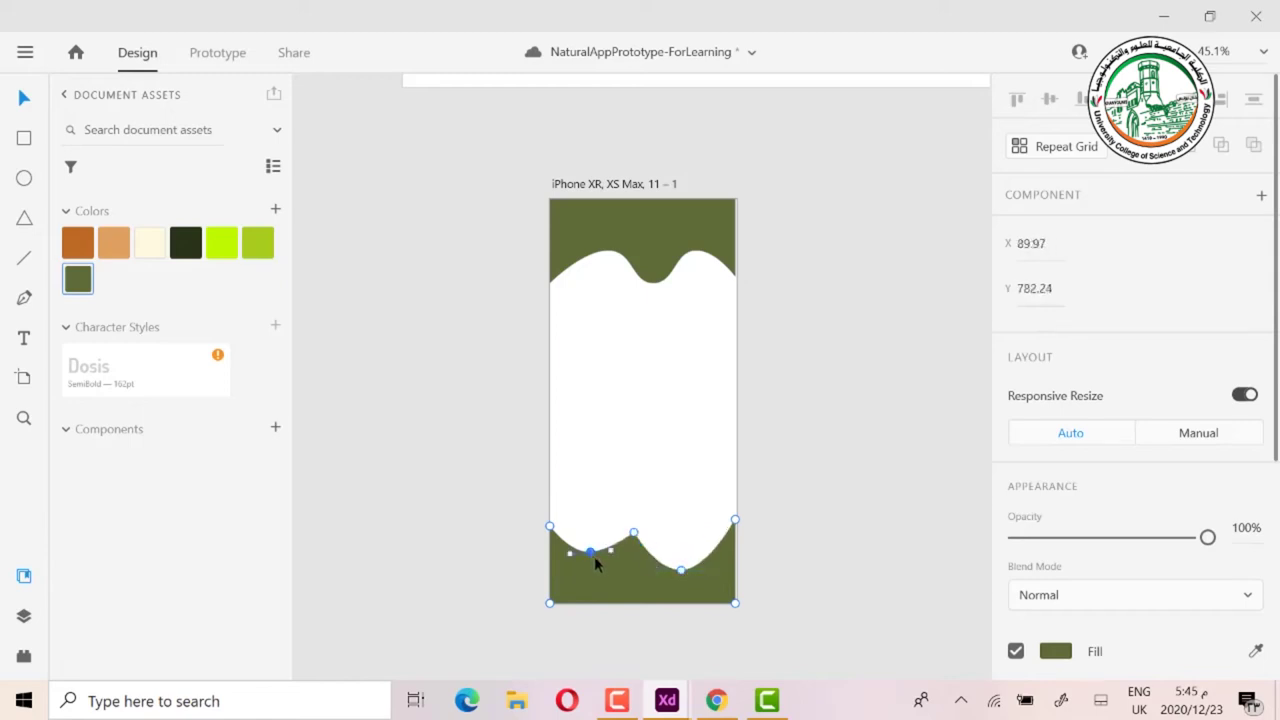
drag(596, 564, 605, 588)
drag(633, 534, 637, 550)
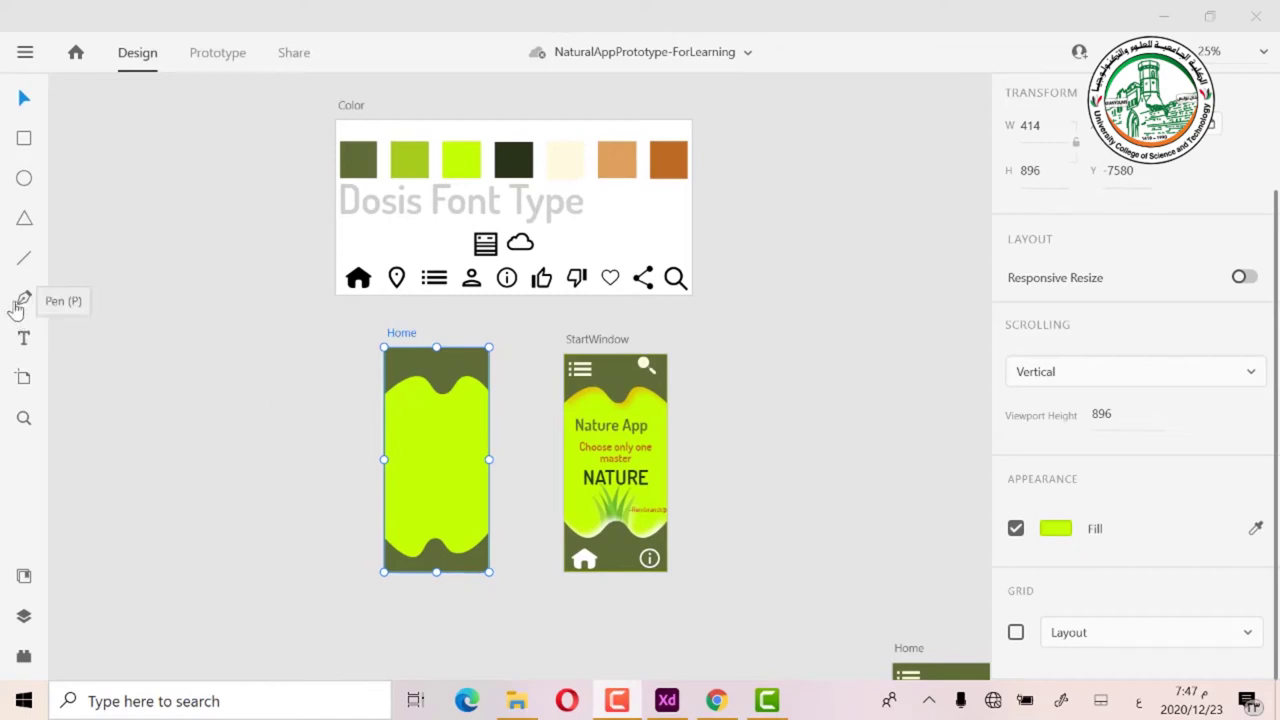
Step: Enable the orange shadow on the Home artboard's header wave with X 15, Y 15 and blur 21
click(465, 372)
scroll(1204, 493, down, 3)
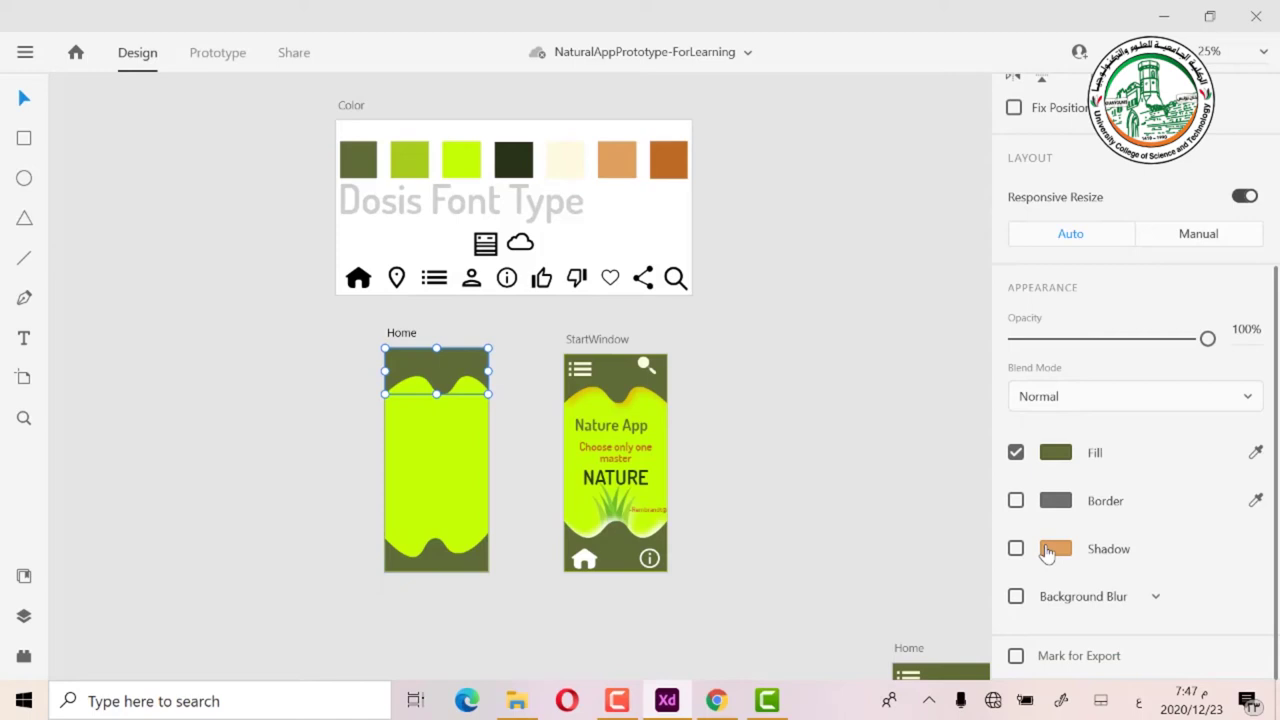
click(1016, 549)
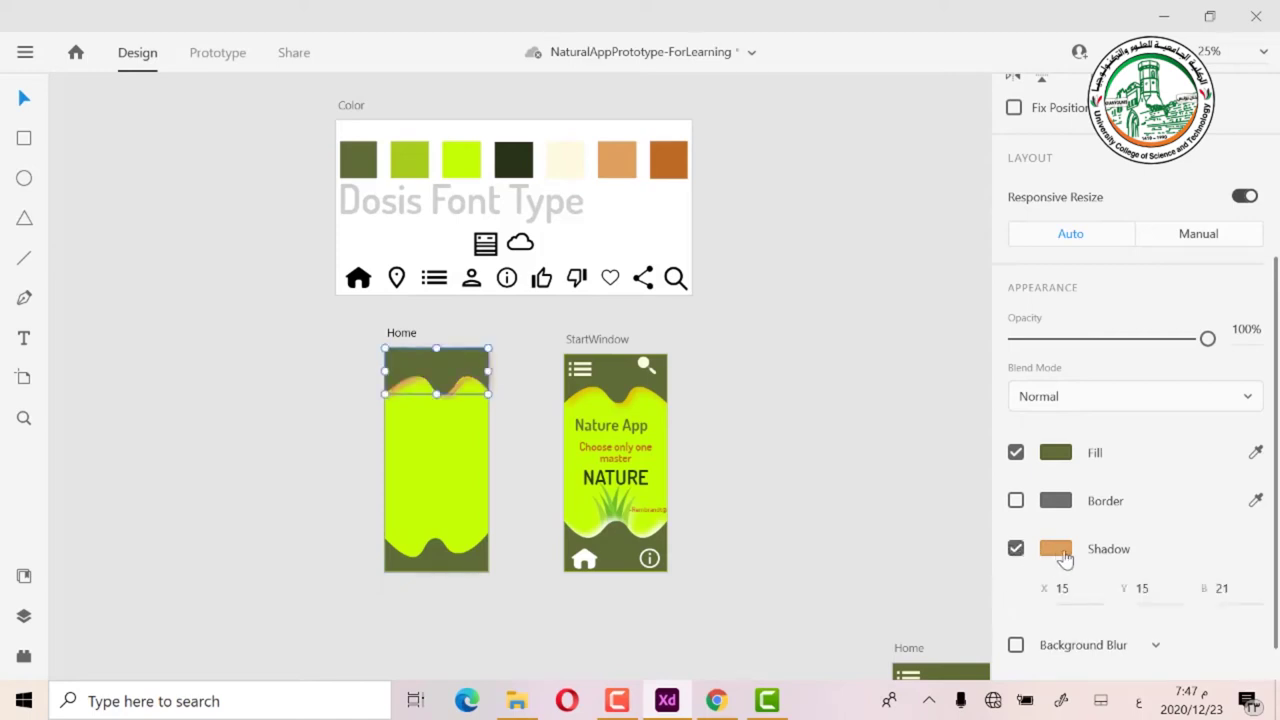
click(1078, 590)
click(1160, 590)
click(1220, 590)
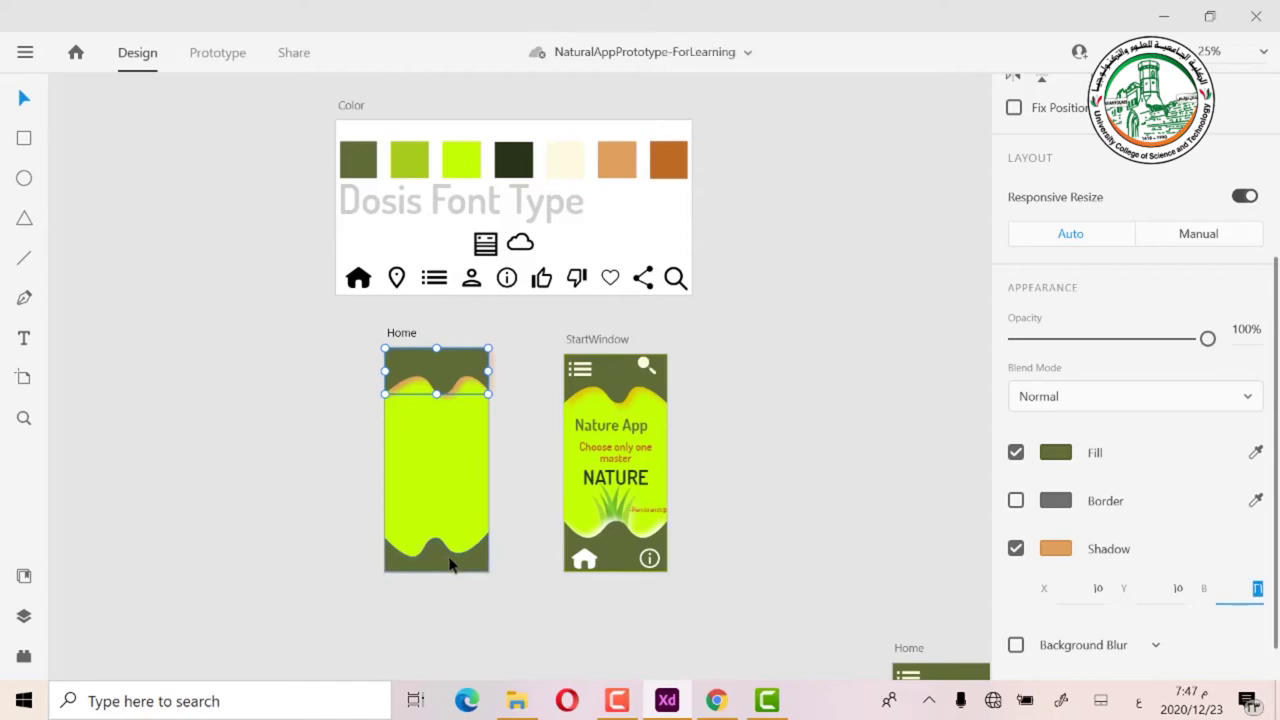
Step: Enable the orange shadow on the footer wave with X -15, Y -15 and blur 21
click(449, 565)
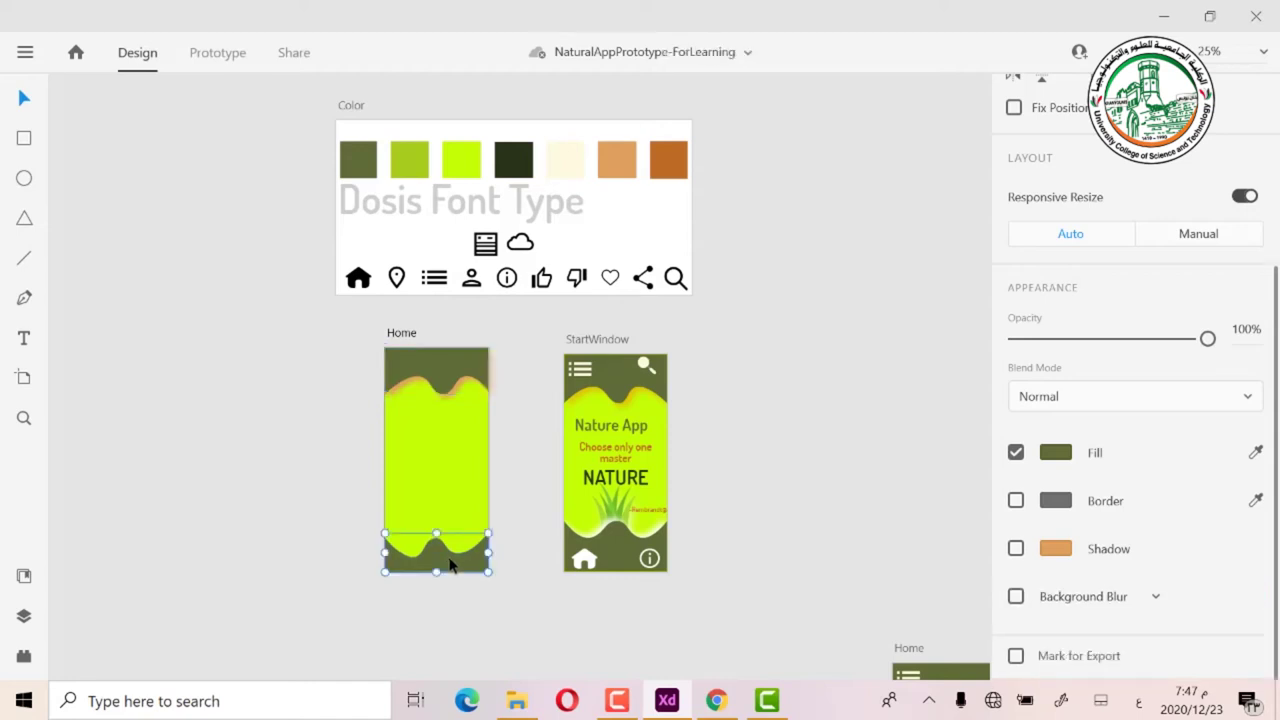
click(1016, 548)
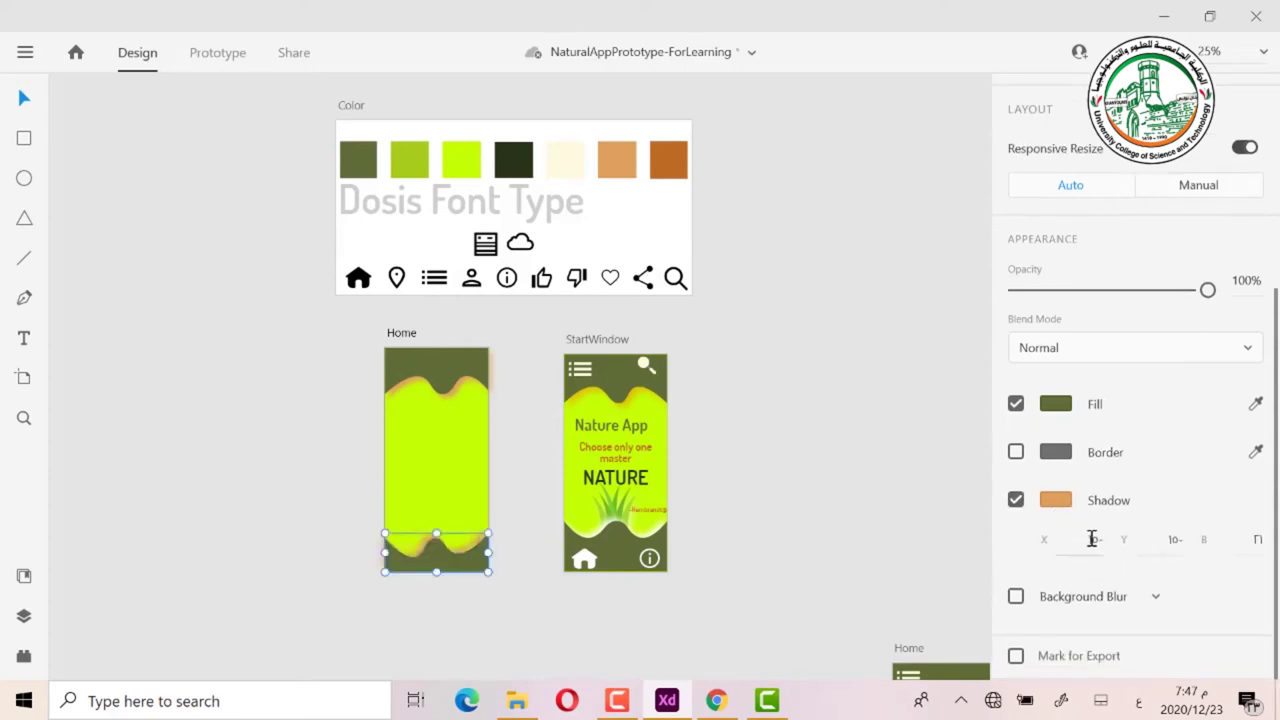
click(1093, 539)
click(1165, 539)
click(1254, 539)
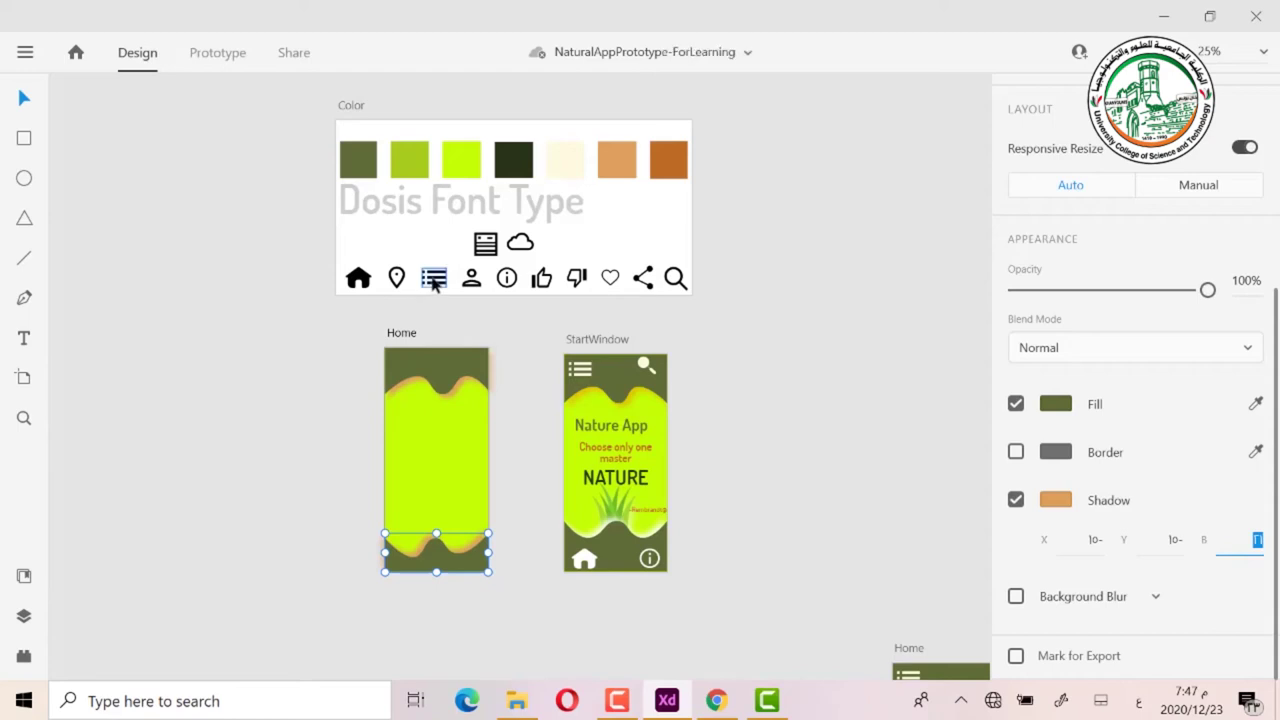
Step: Place copies of the list and search icons in the Home header and fill both with the cream document color
drag(434, 283, 404, 369)
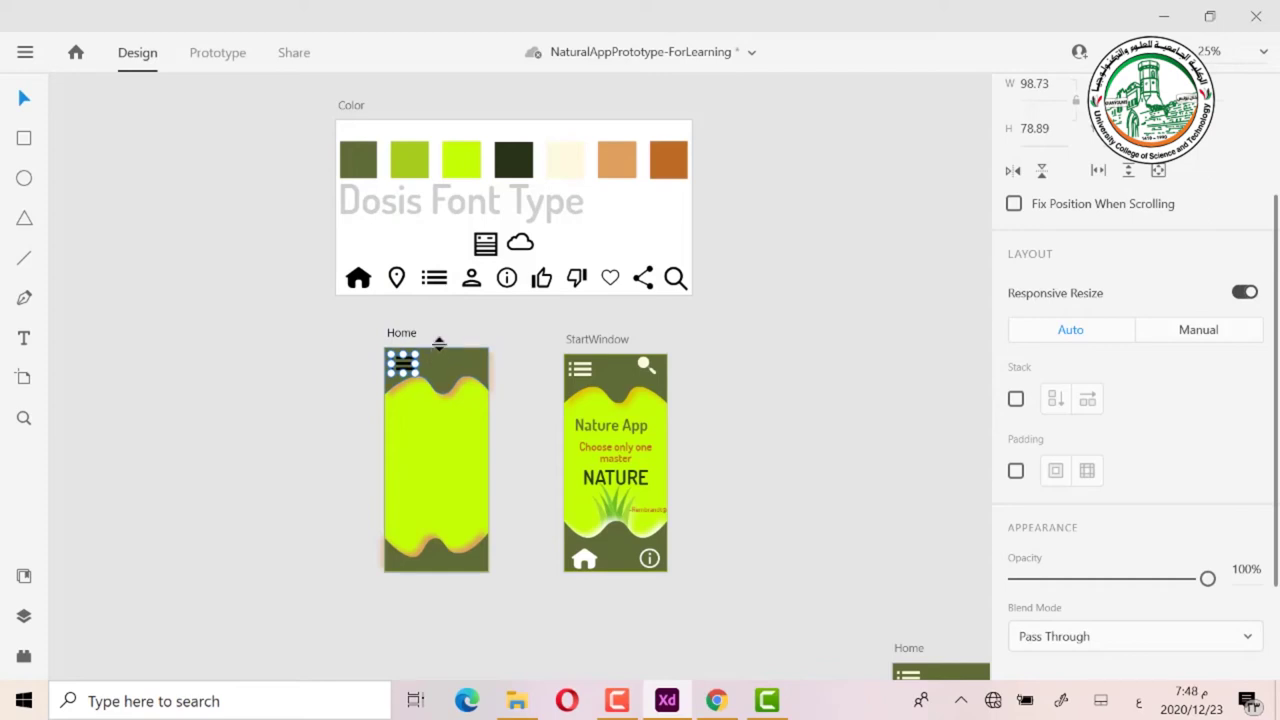
scroll(1168, 465, down, 3)
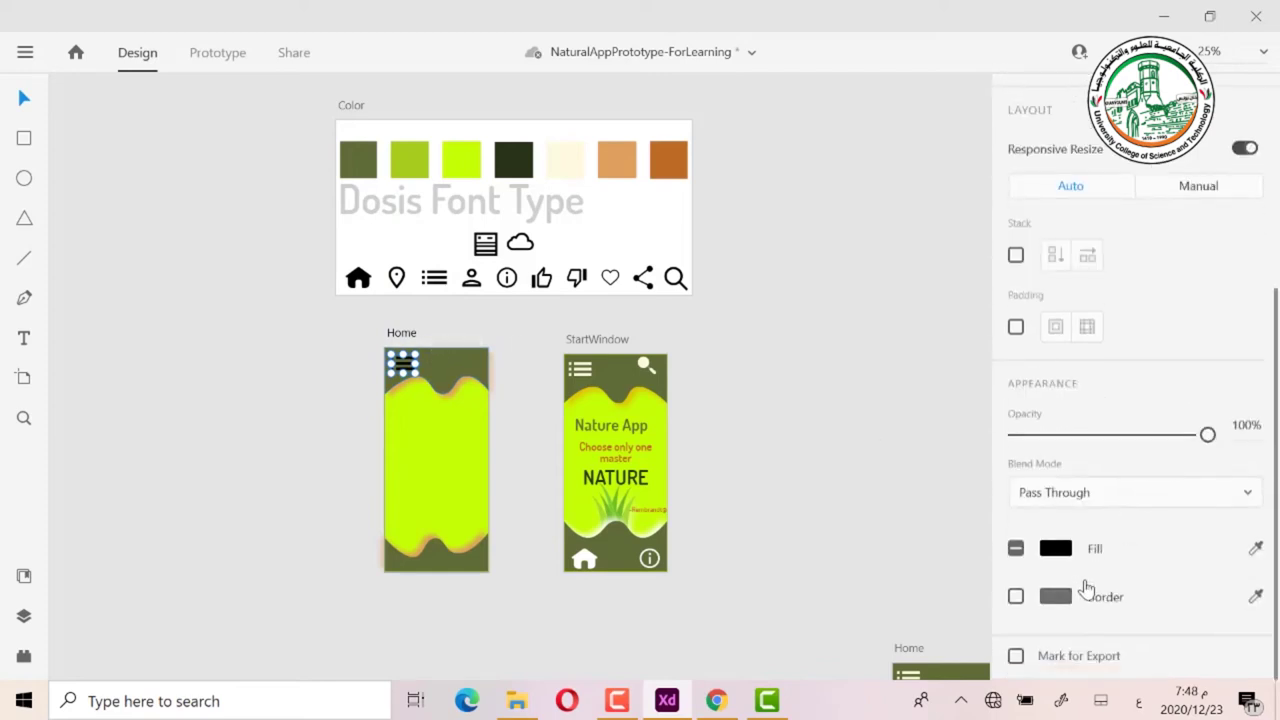
click(1058, 550)
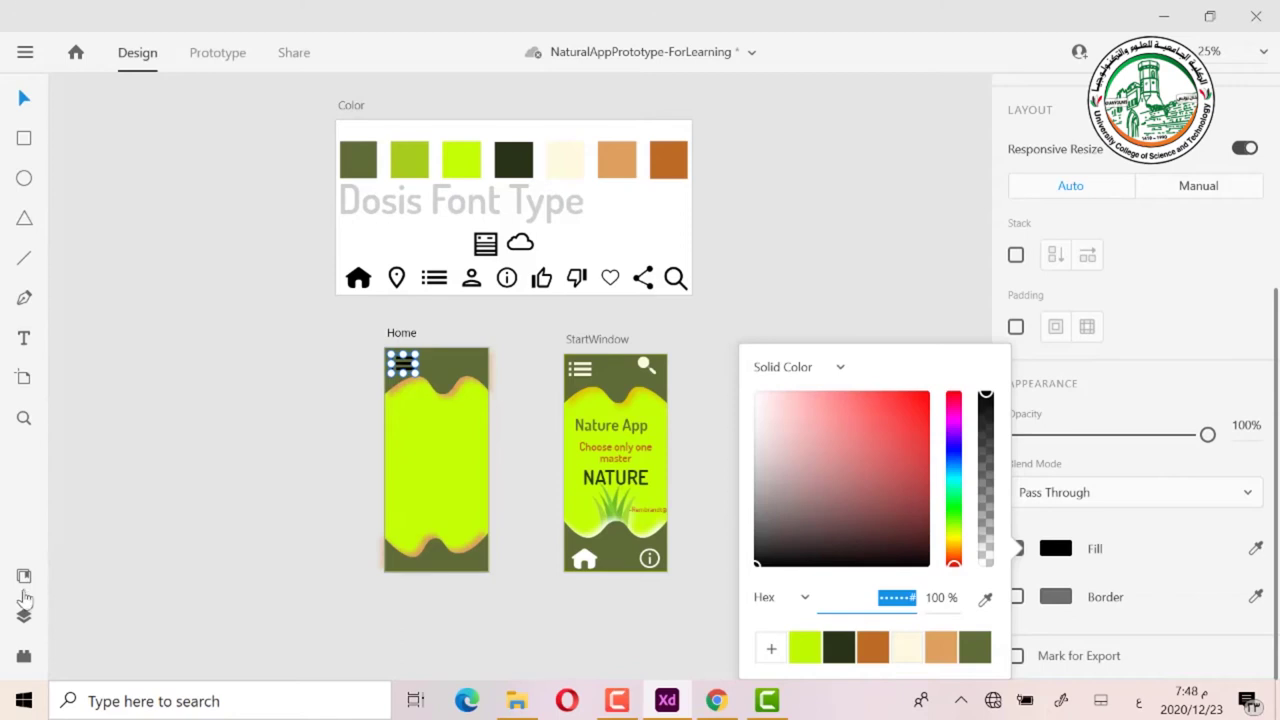
click(24, 576)
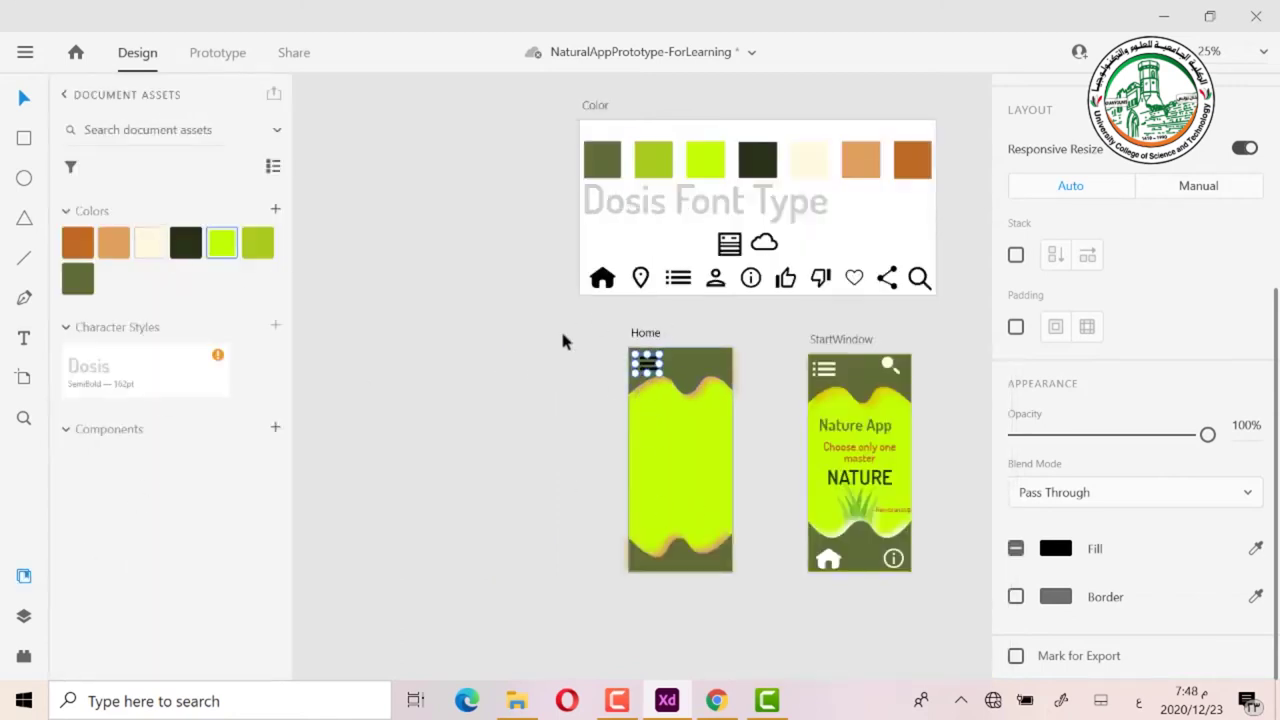
click(149, 243)
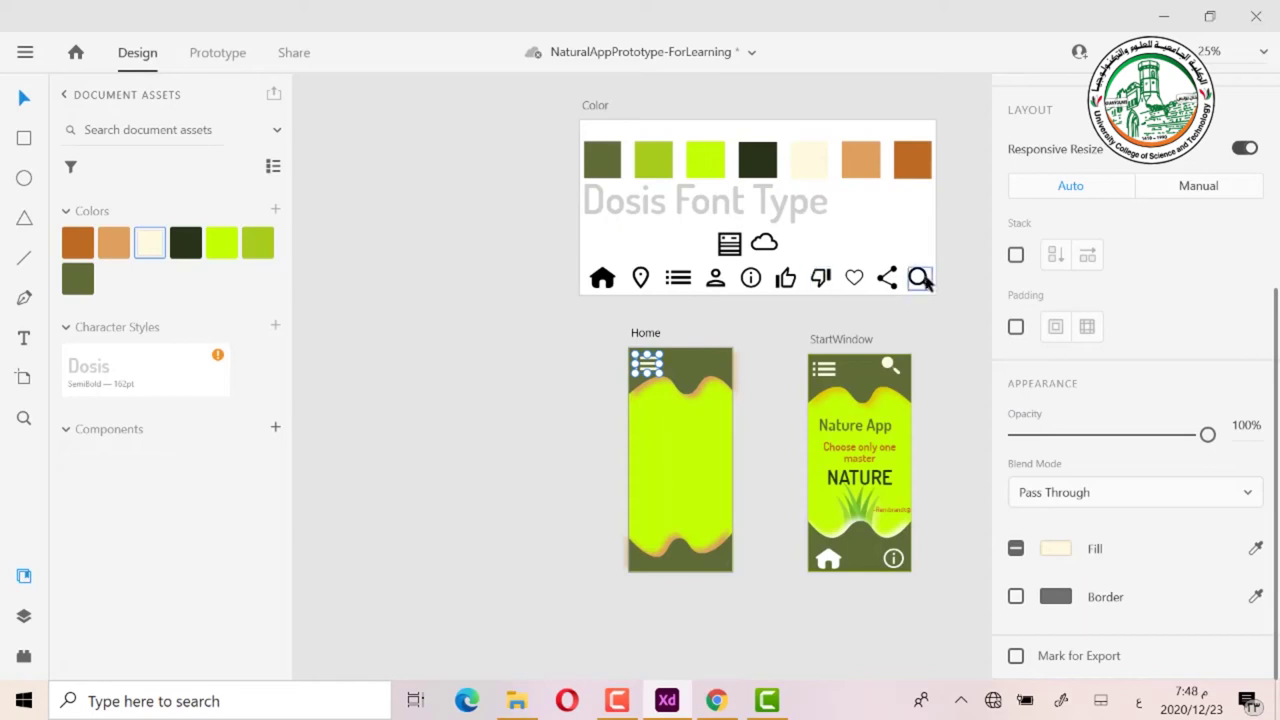
drag(921, 281, 712, 357)
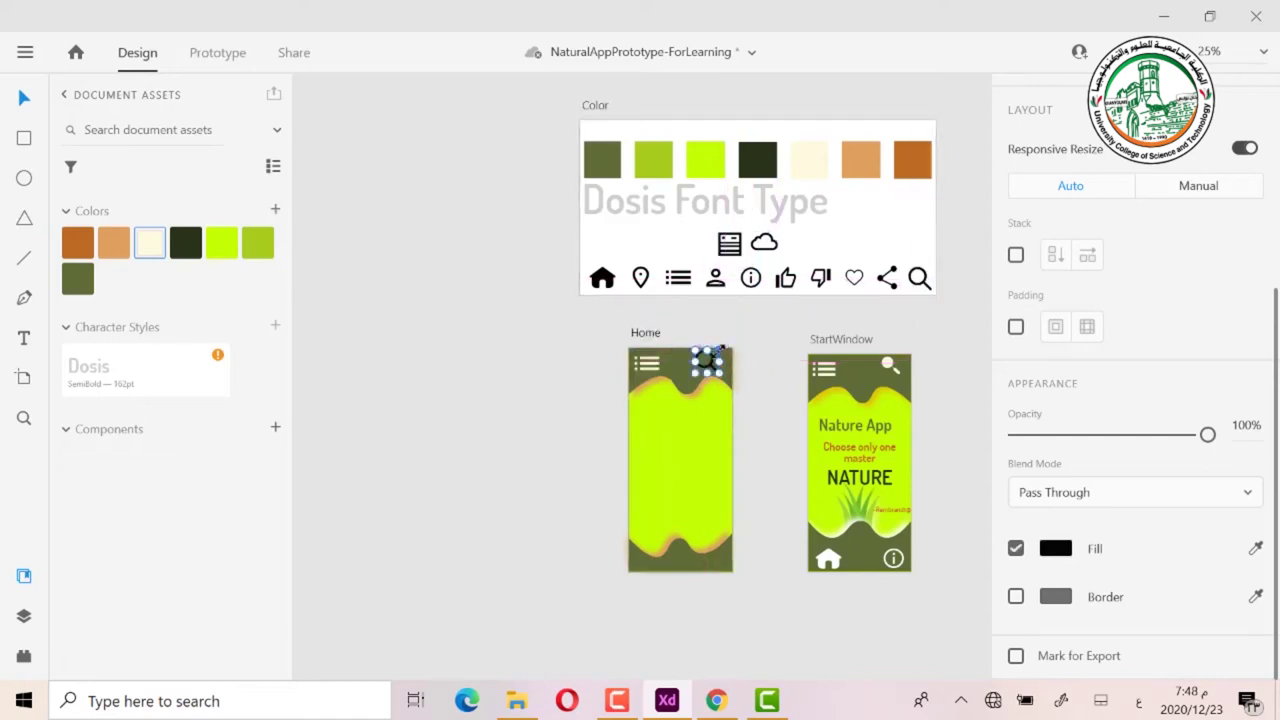
click(158, 245)
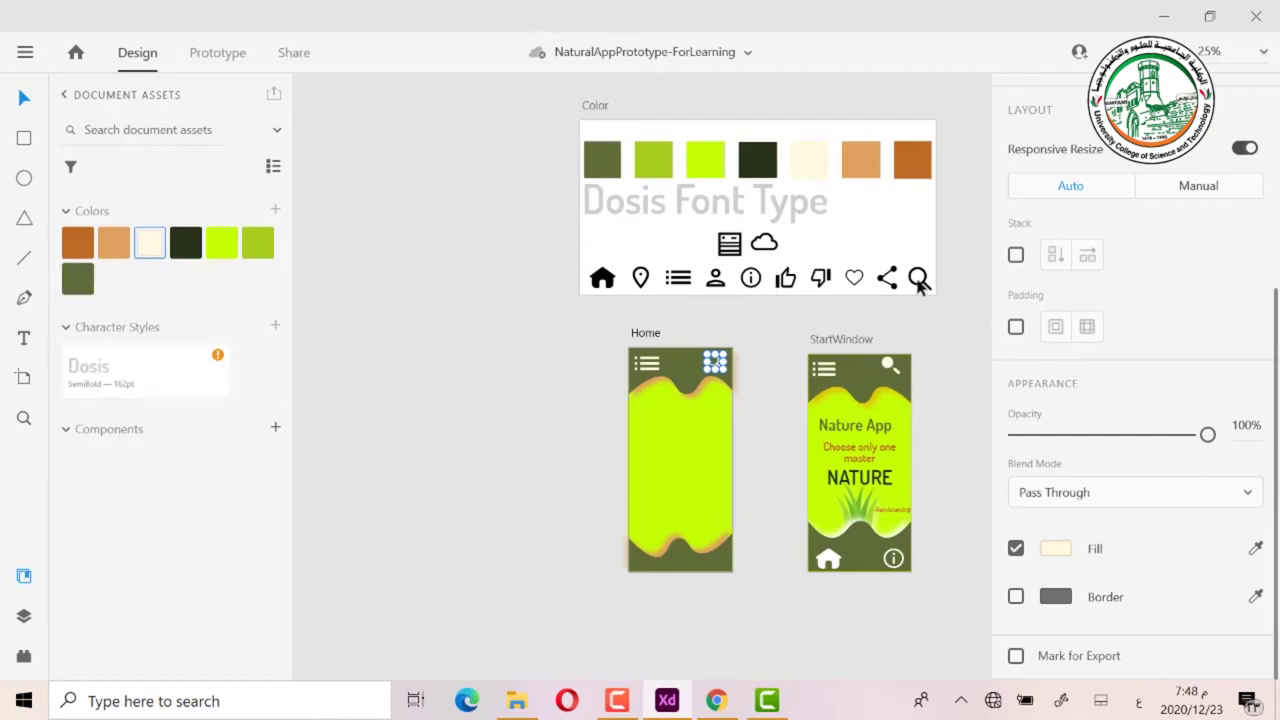
Step: Turn the Home header's search icon and list icon into separate components
click(719, 370)
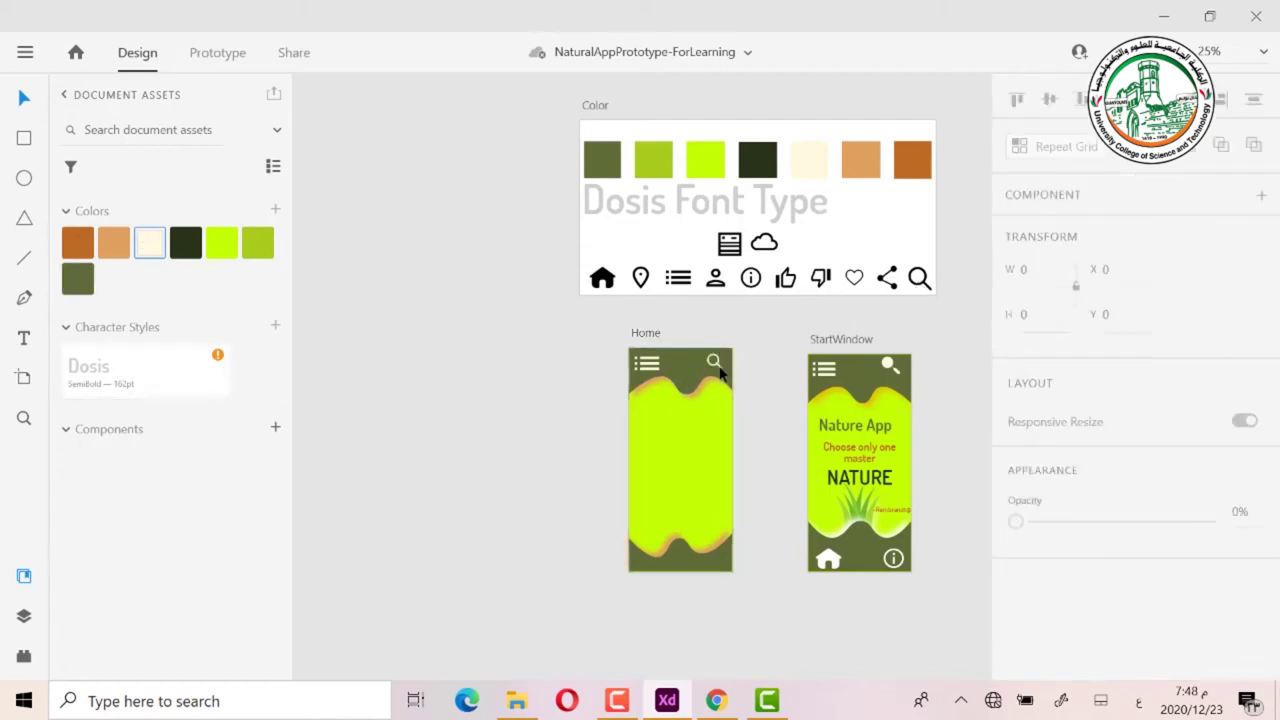
click(716, 369)
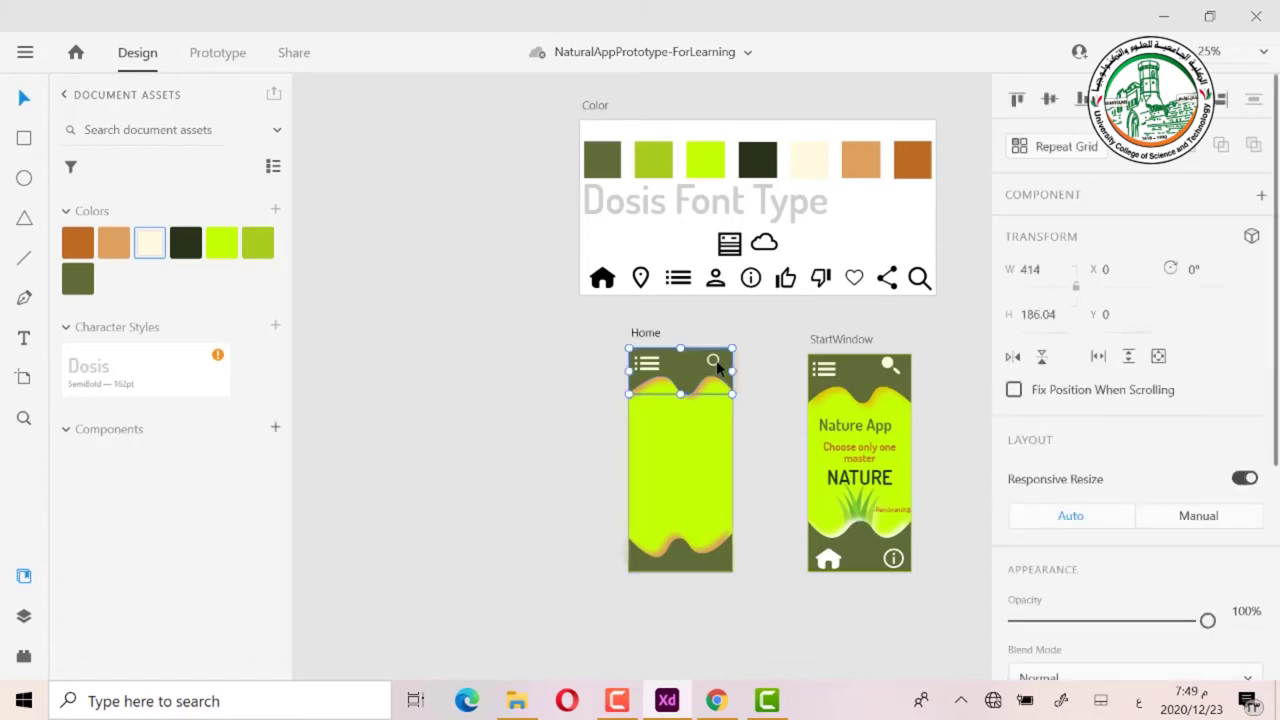
double_click(717, 369)
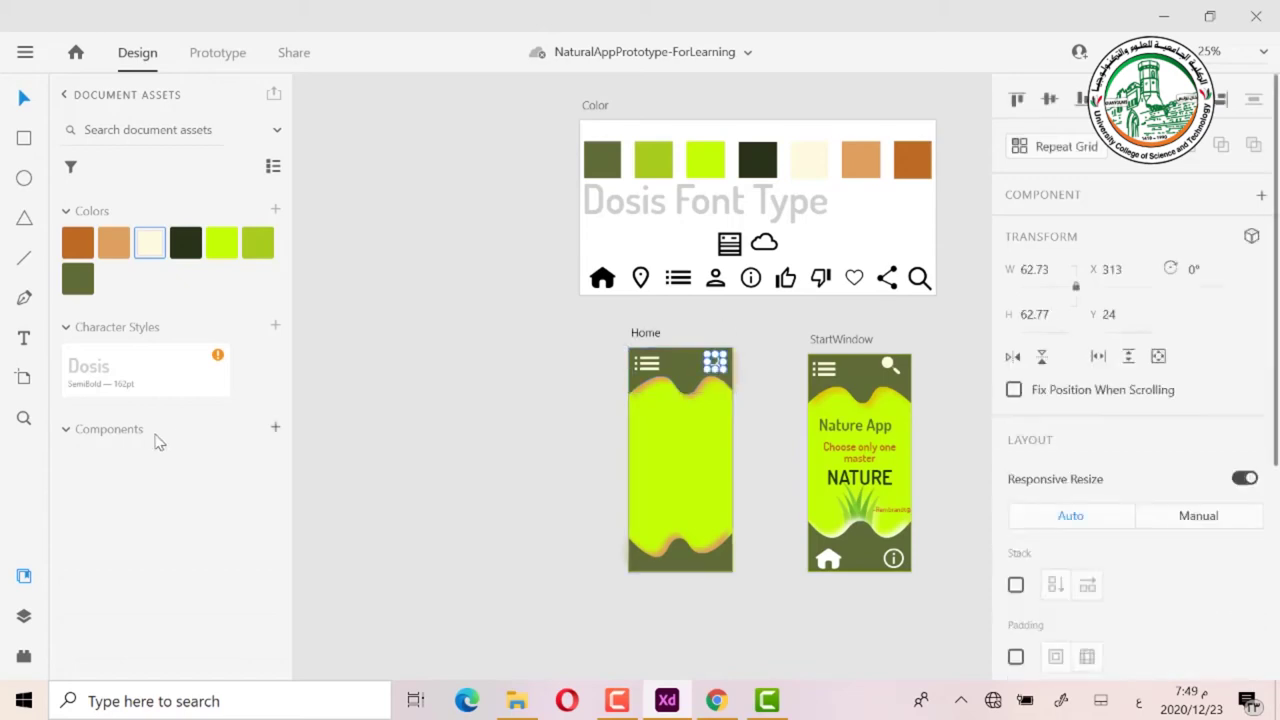
click(276, 430)
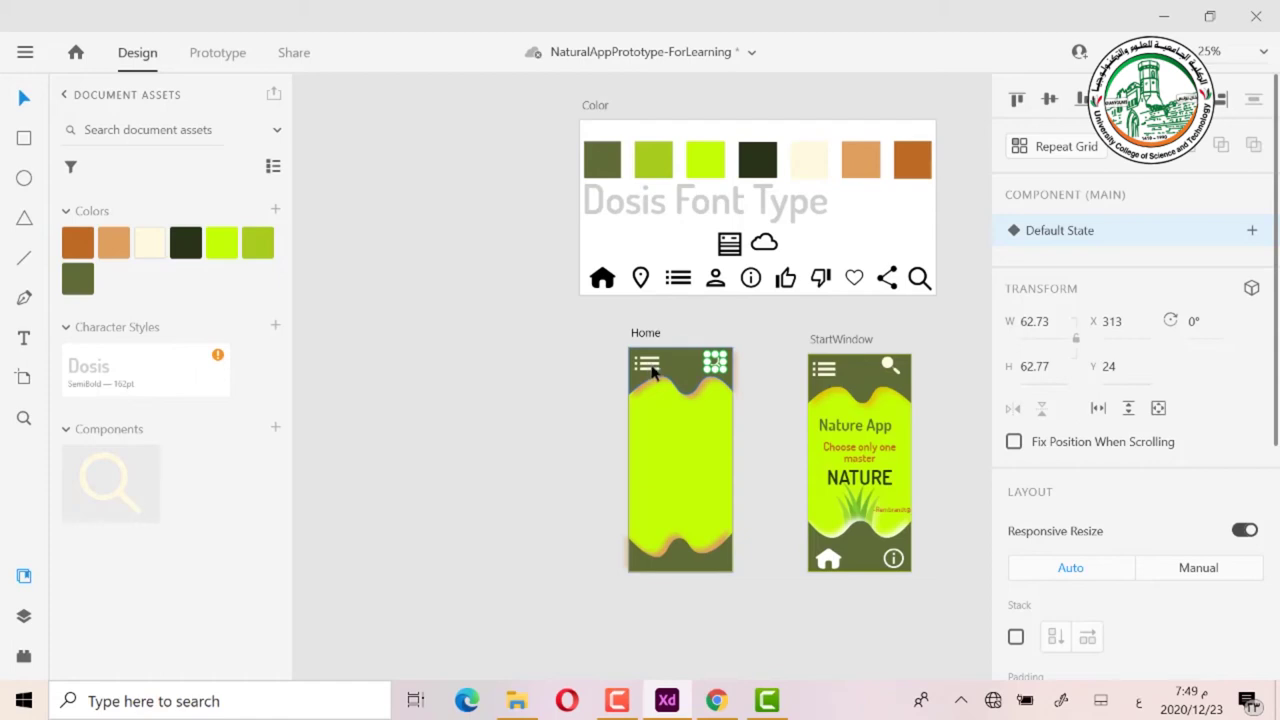
click(654, 370)
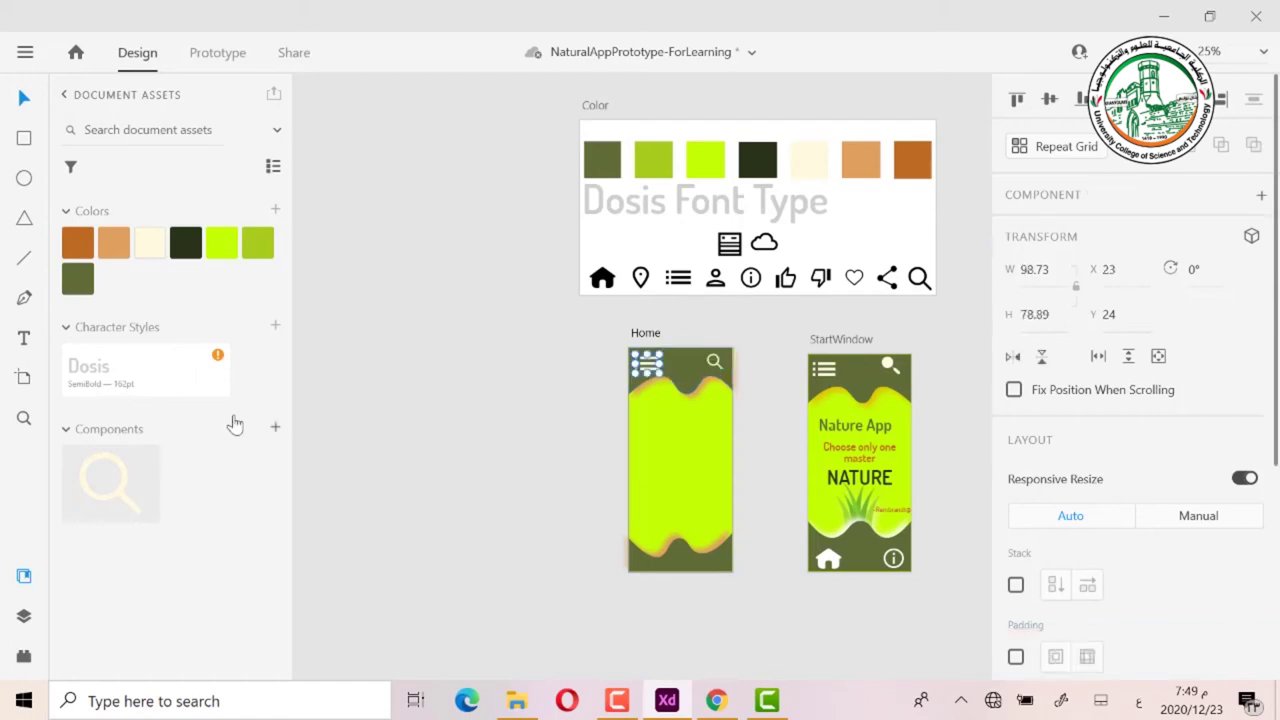
click(277, 431)
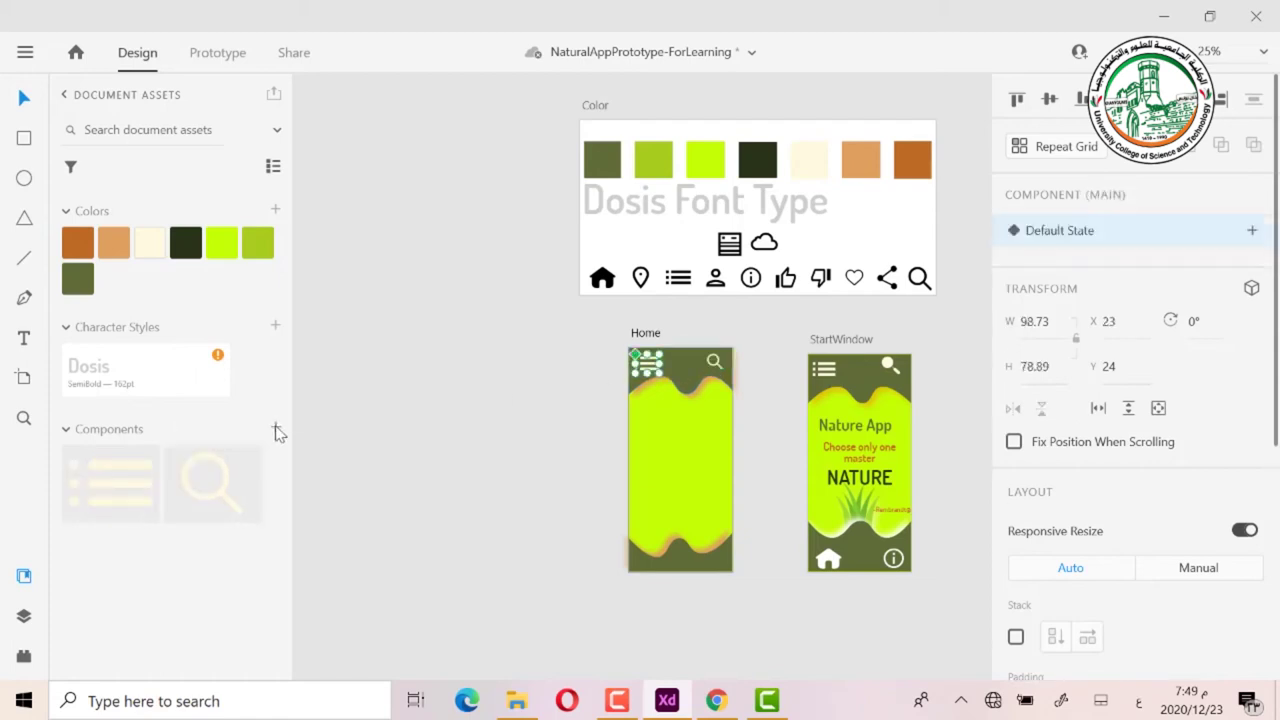
click(390, 373)
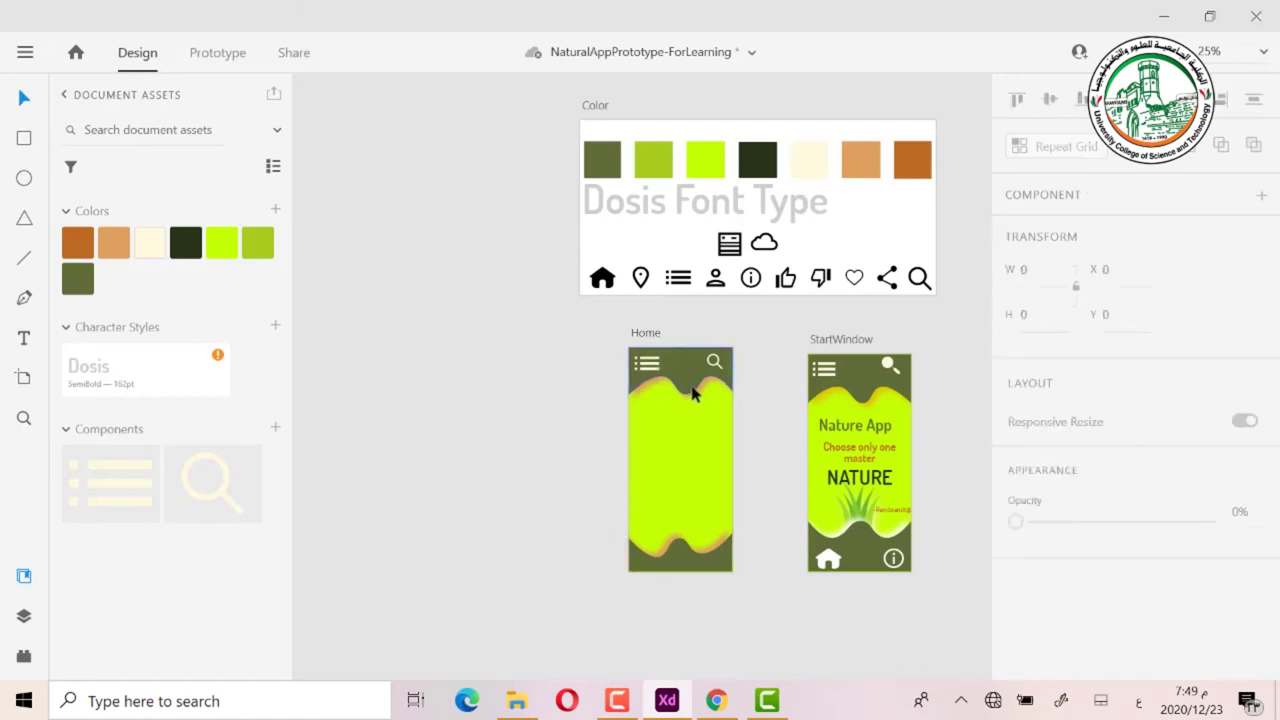
Step: Move the header wave off the Home artboard and turn the header and footer waves into separate components
mouse_move(694, 390)
mouse_down()
mouse_move(557, 420)
mouse_move(486, 417)
mouse_up()
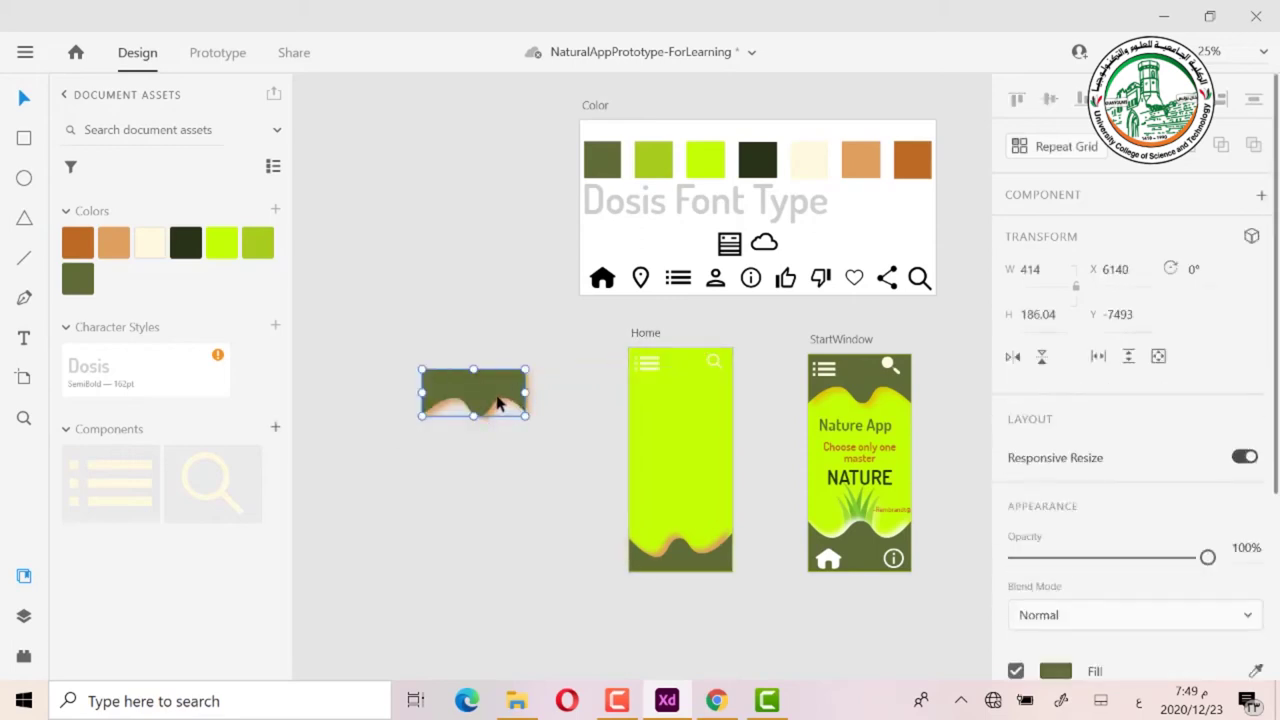
click(275, 427)
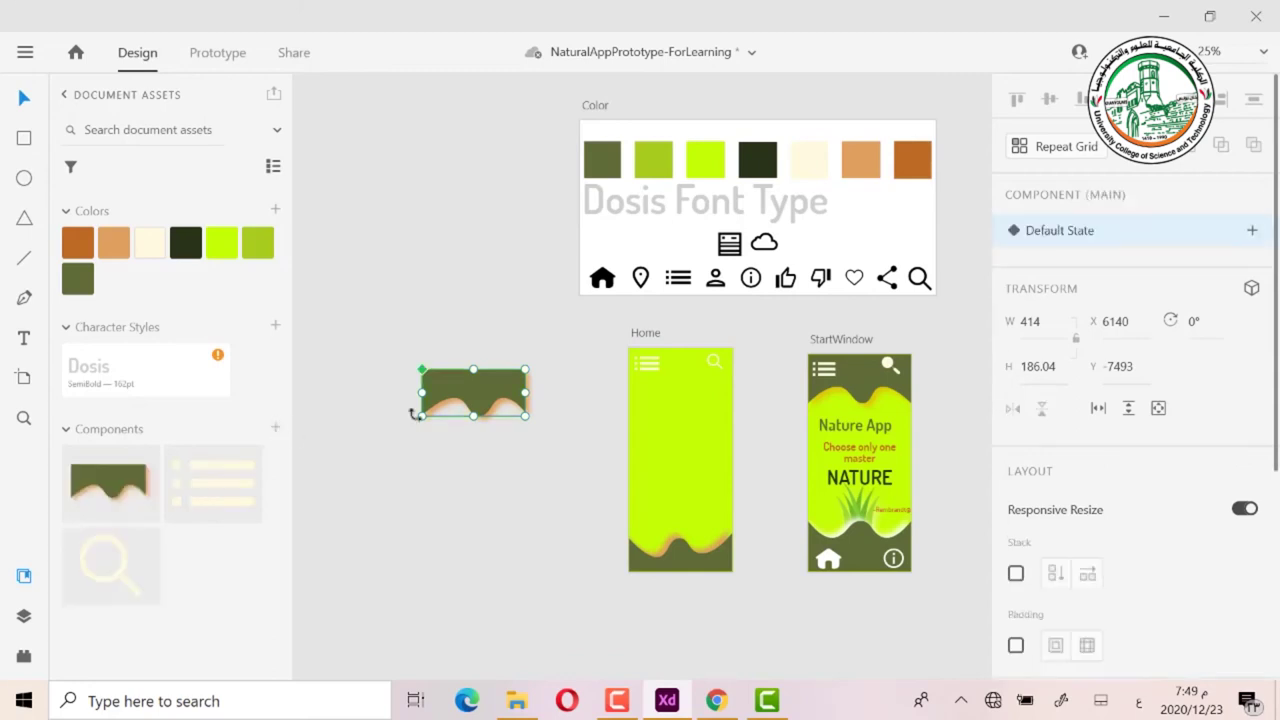
click(680, 560)
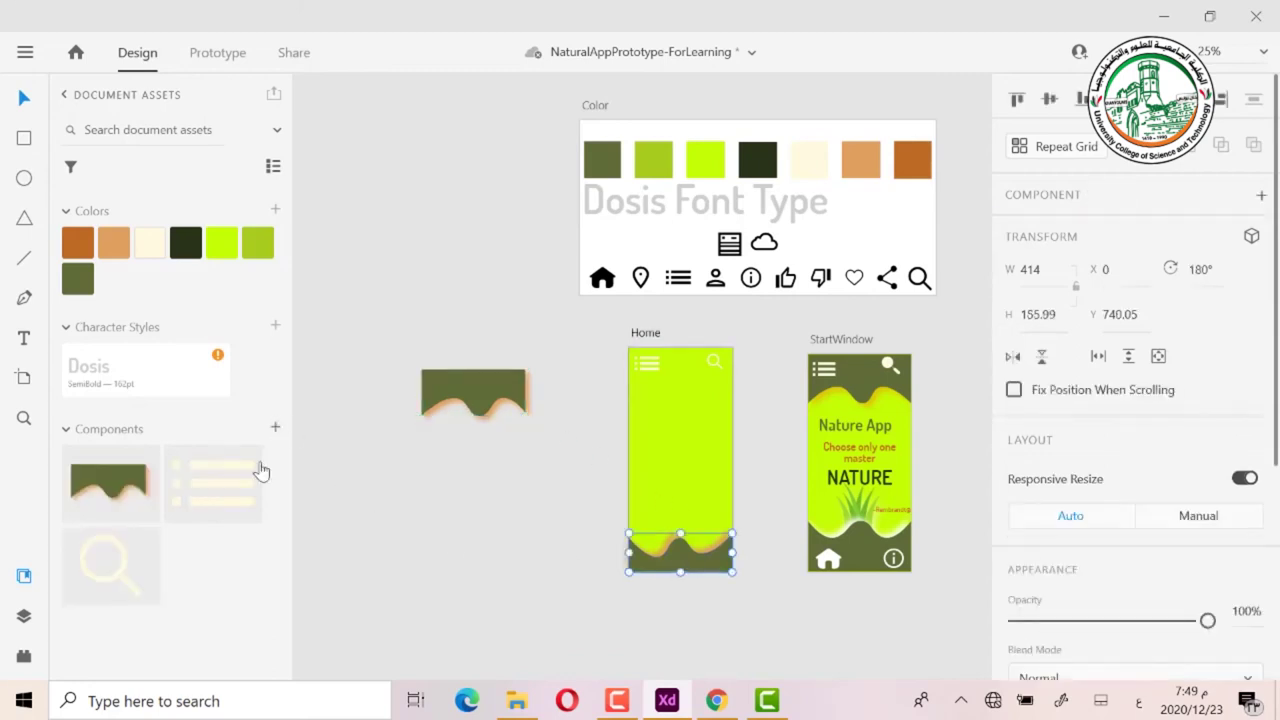
click(276, 428)
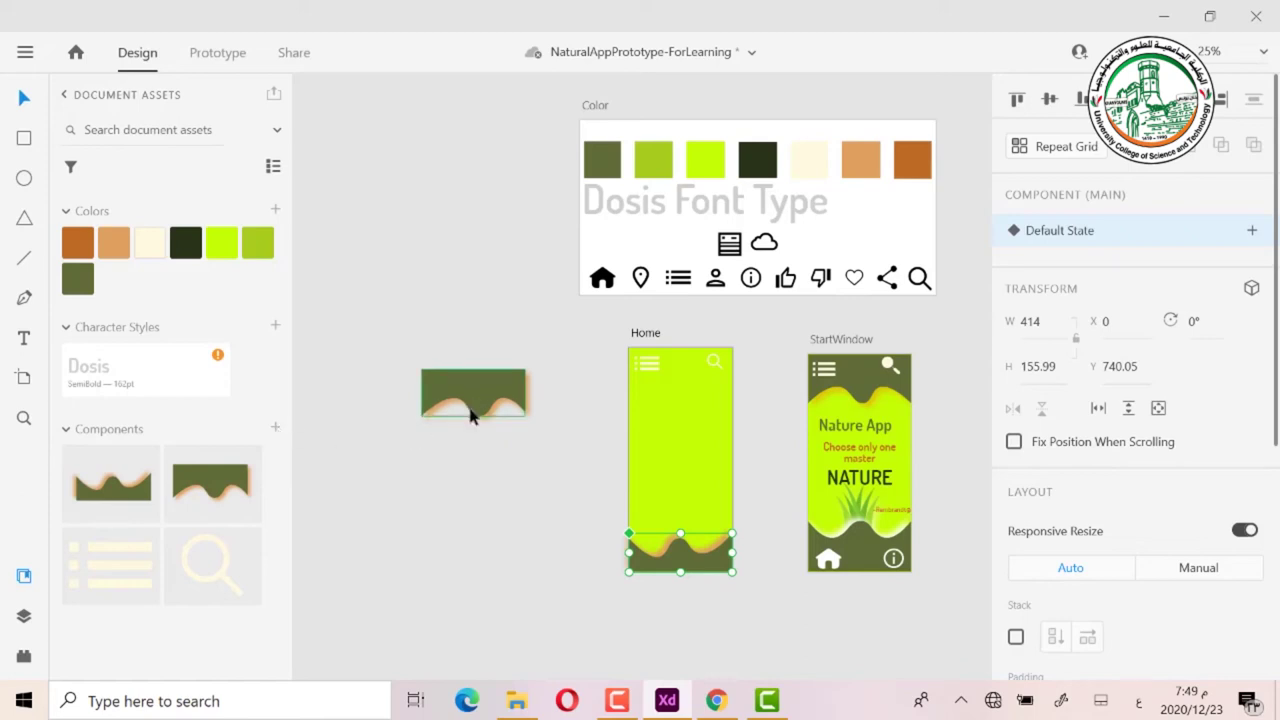
Step: Return the header wave component to the Home artboard's top edge and arrange it behind the icons
click(514, 414)
mouse_move(514, 414)
mouse_down()
mouse_move(700, 395)
mouse_move(680, 388)
mouse_move(673, 400)
mouse_up()
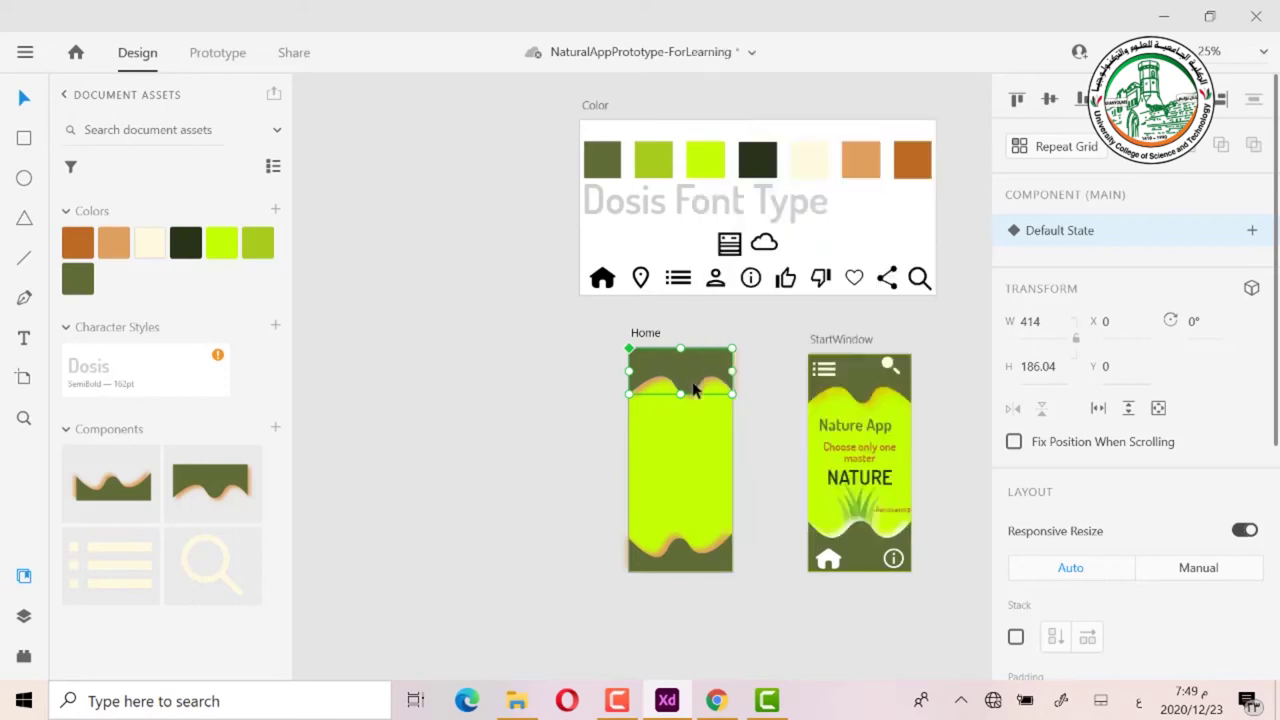
right_click(697, 391)
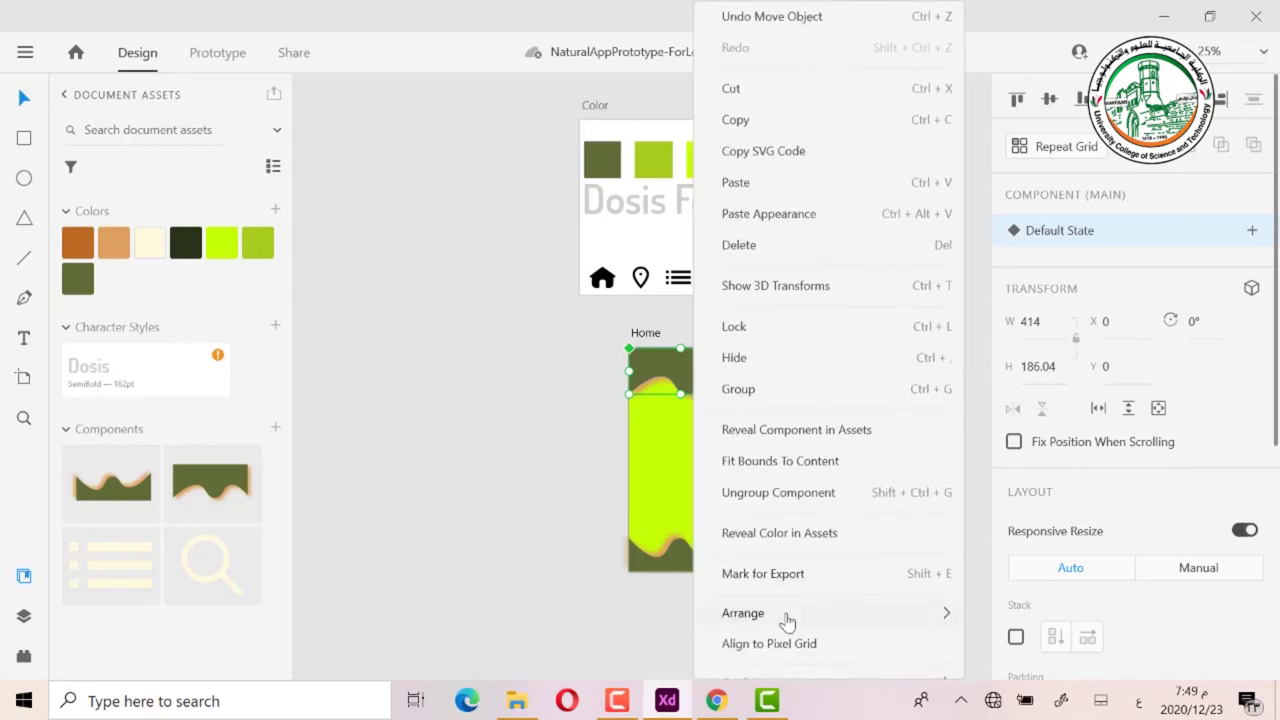
mouse_move(857, 622)
click(1025, 610)
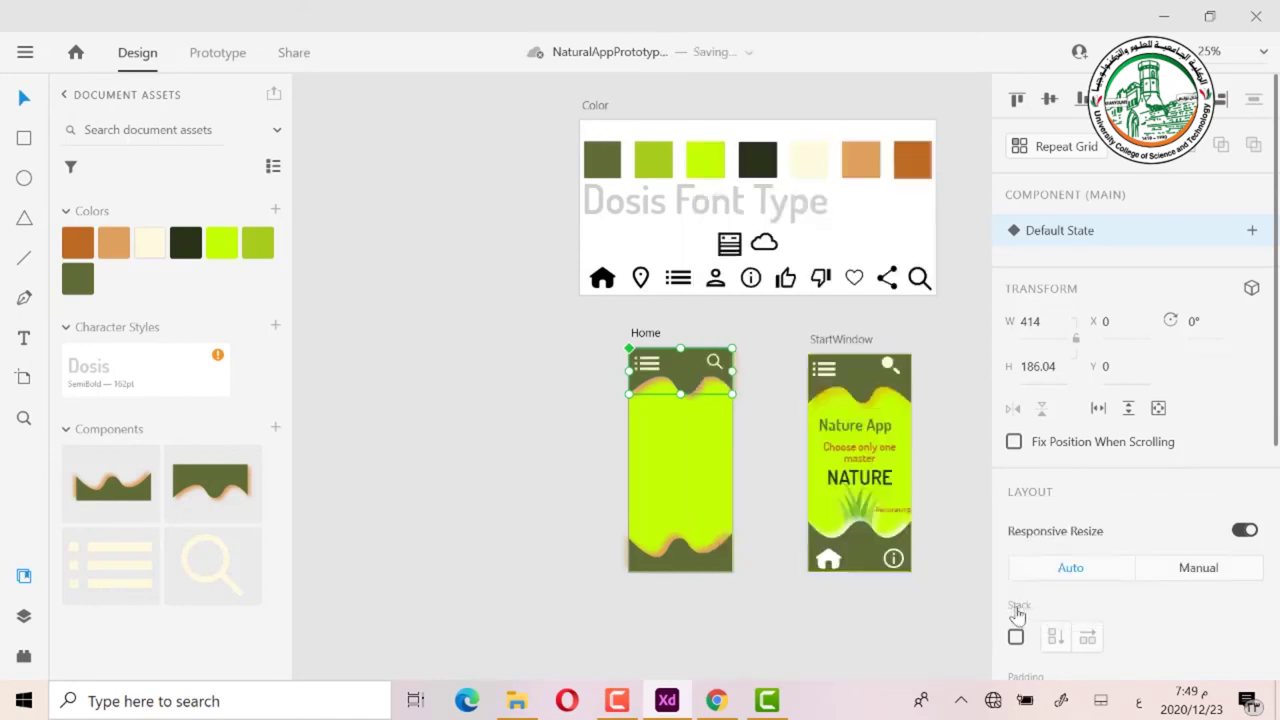
Step: Shift the Home artboard slightly left and add the title text "Nature App" centered below its header wave
drag(645, 333, 604, 333)
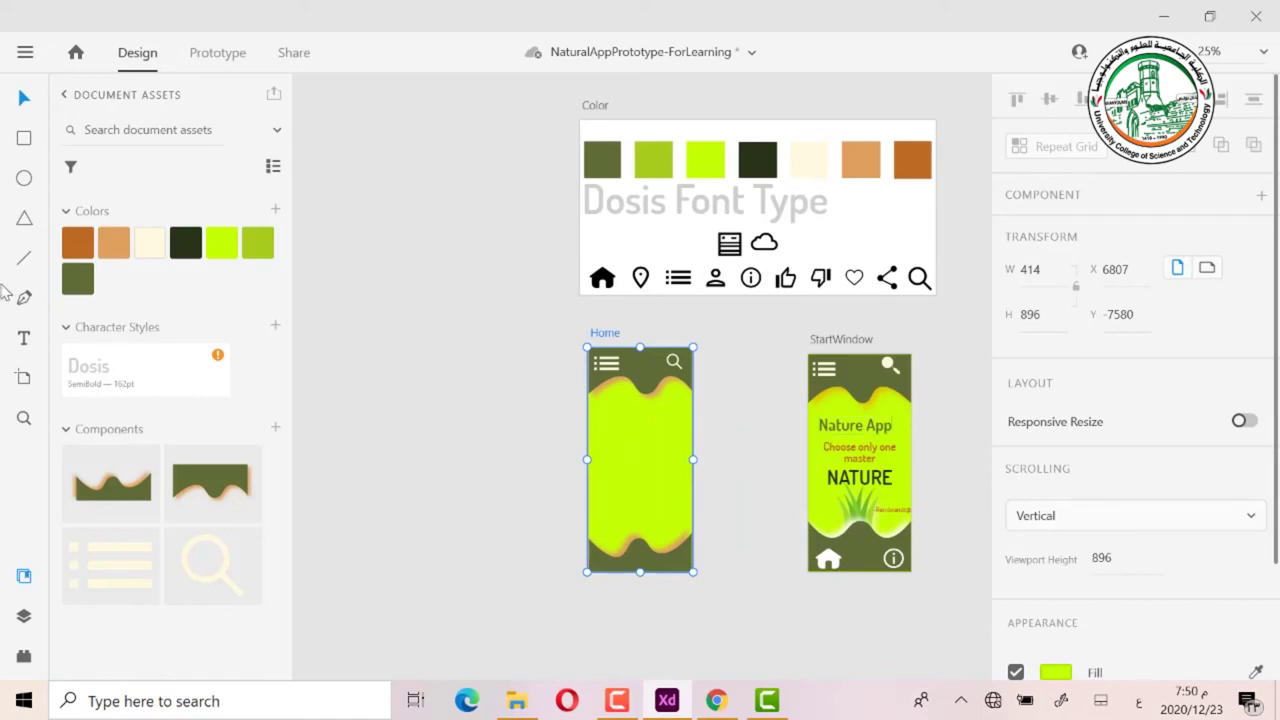
click(26, 340)
click(594, 420)
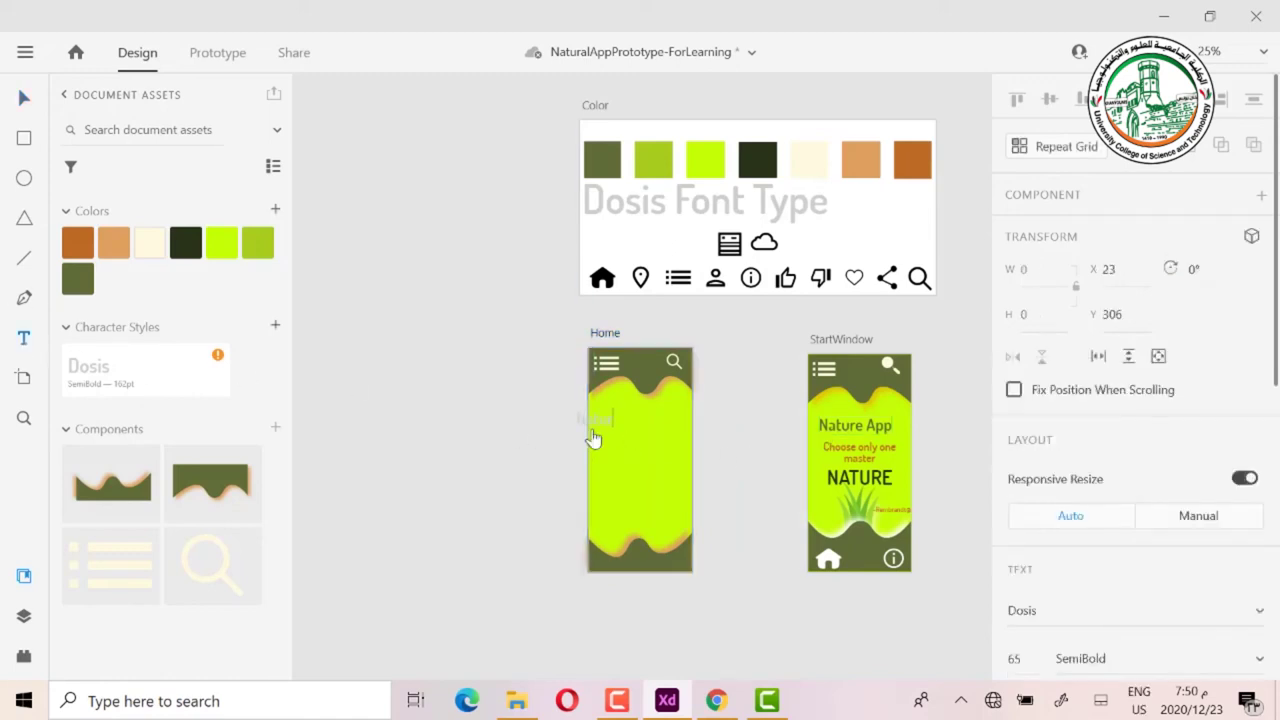
text(Nature Ap)
key(Escape)
click(23, 100)
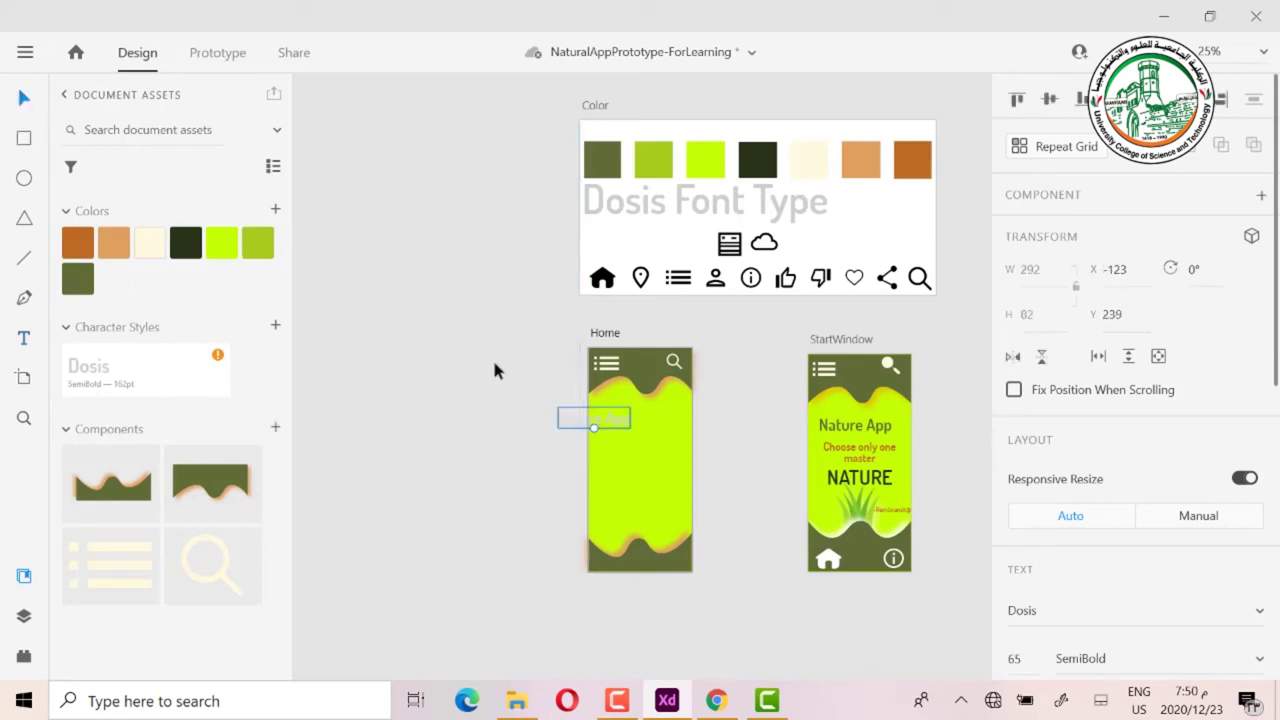
drag(606, 425, 653, 425)
Step: Recolor the whole "Nature App" title with the olive document color
double_click(652, 420)
key(ctrl+a)
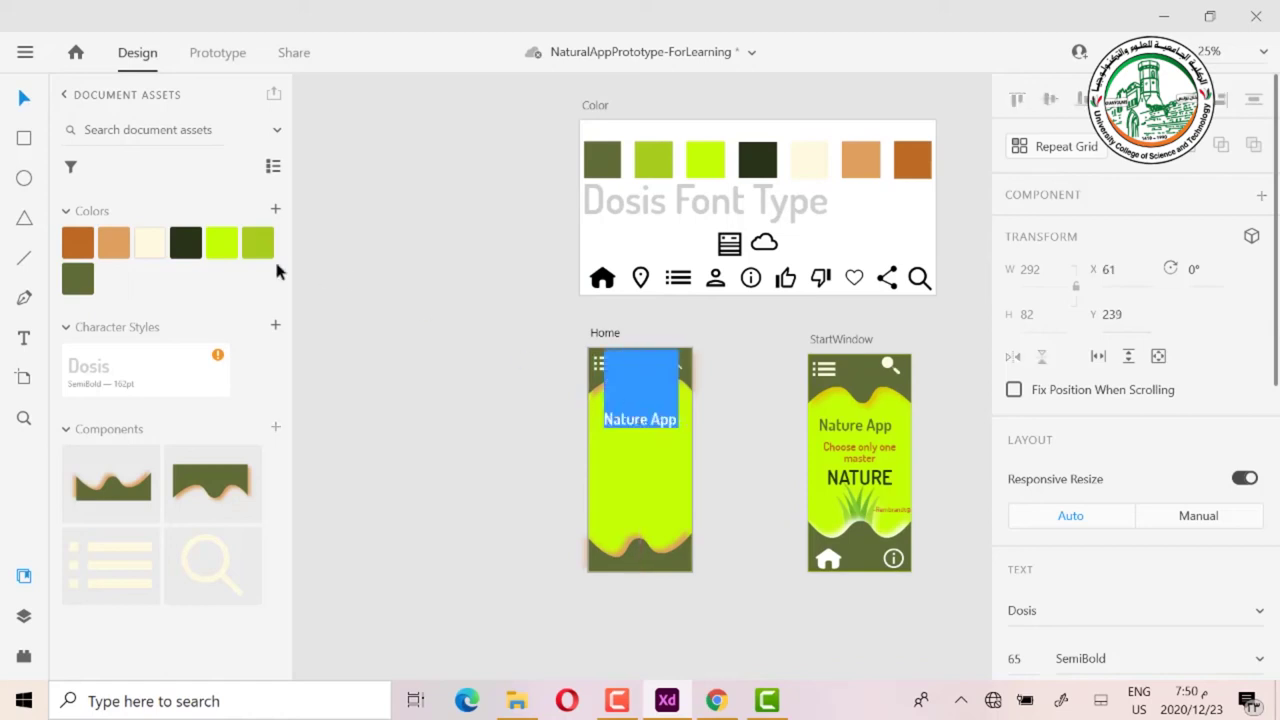
click(185, 245)
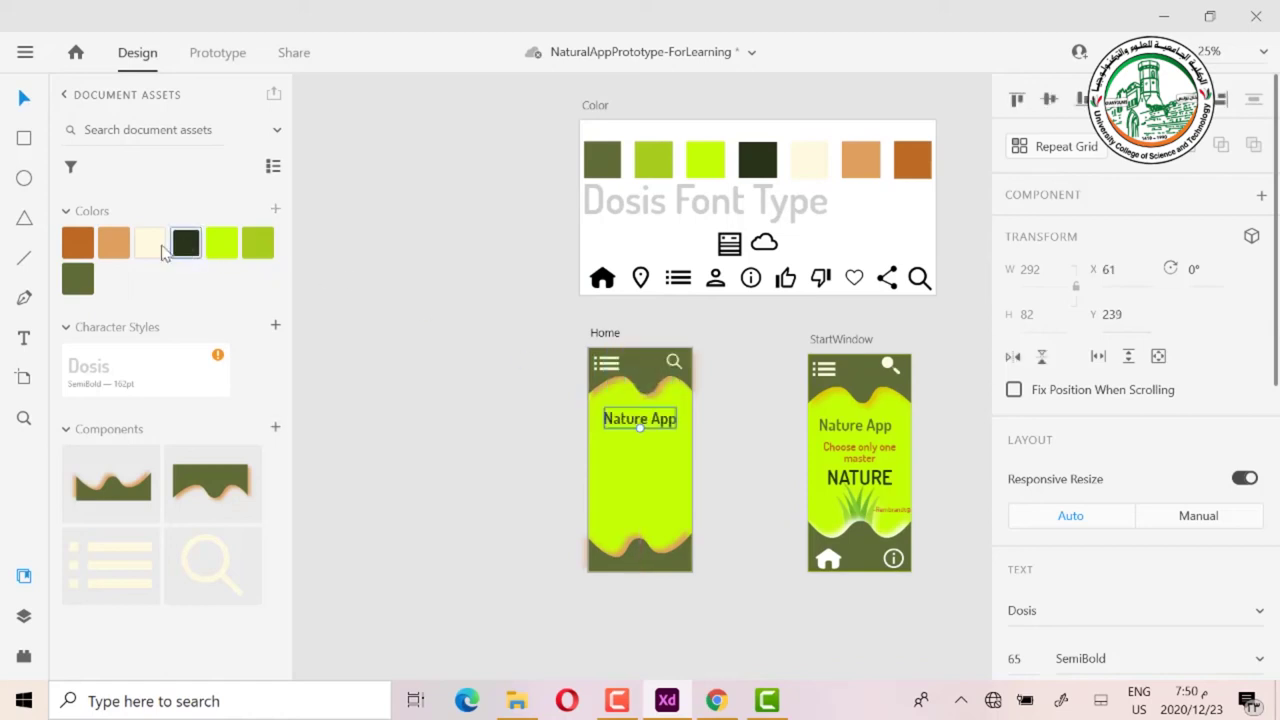
click(88, 283)
Step: Add the text "Choose Only One Master" below the title as a fixed-size box fitted to the artboard's width
click(24, 338)
click(627, 450)
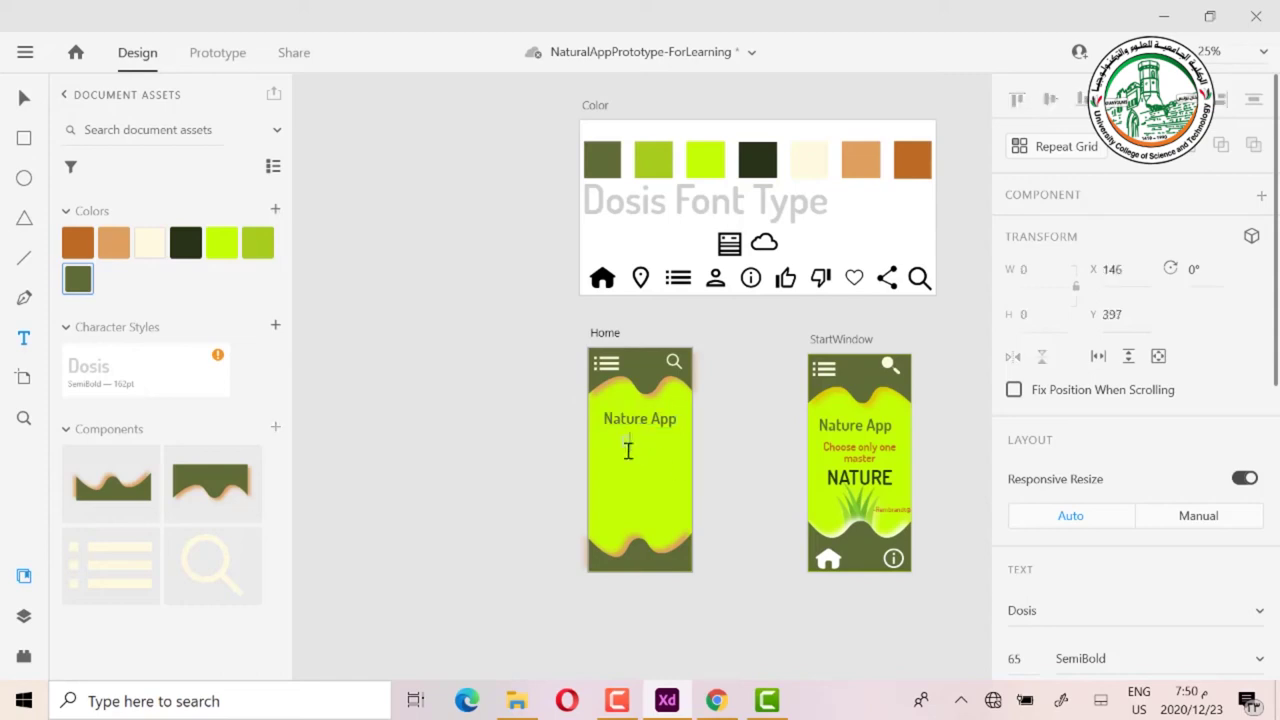
text(Choose Only One Master)
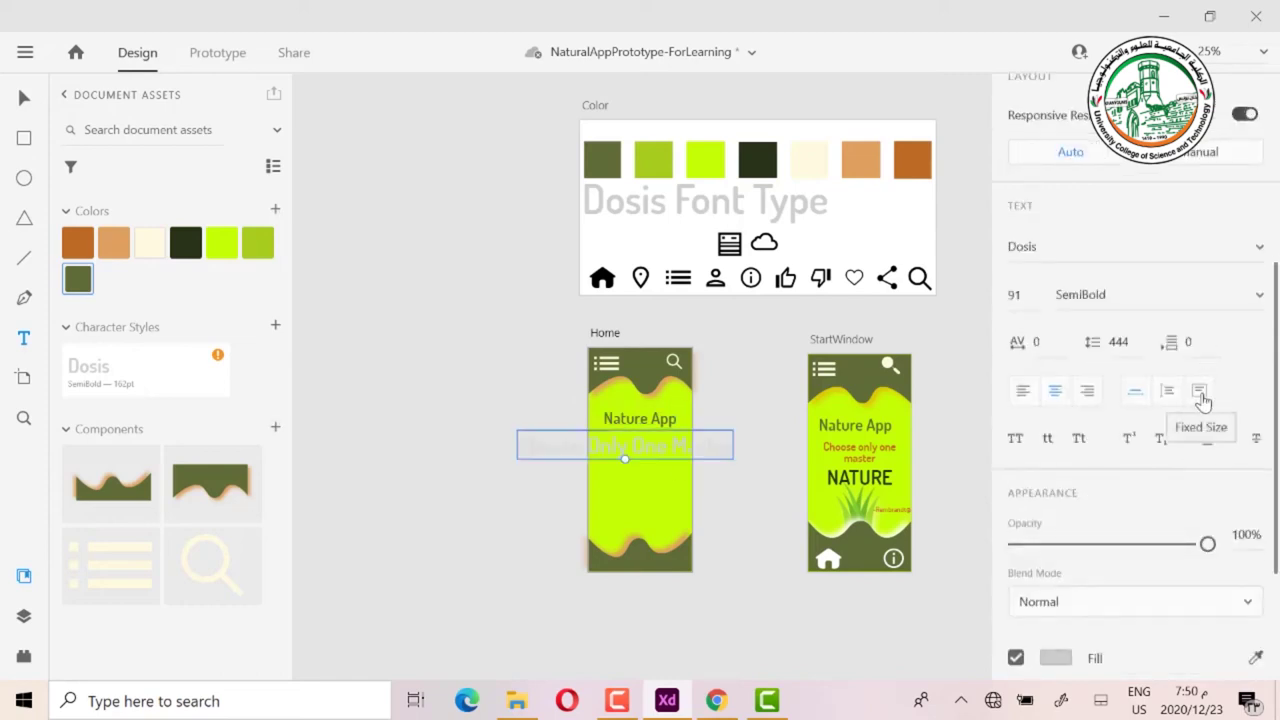
click(1201, 394)
drag(734, 443, 690, 443)
drag(517, 443, 641, 491)
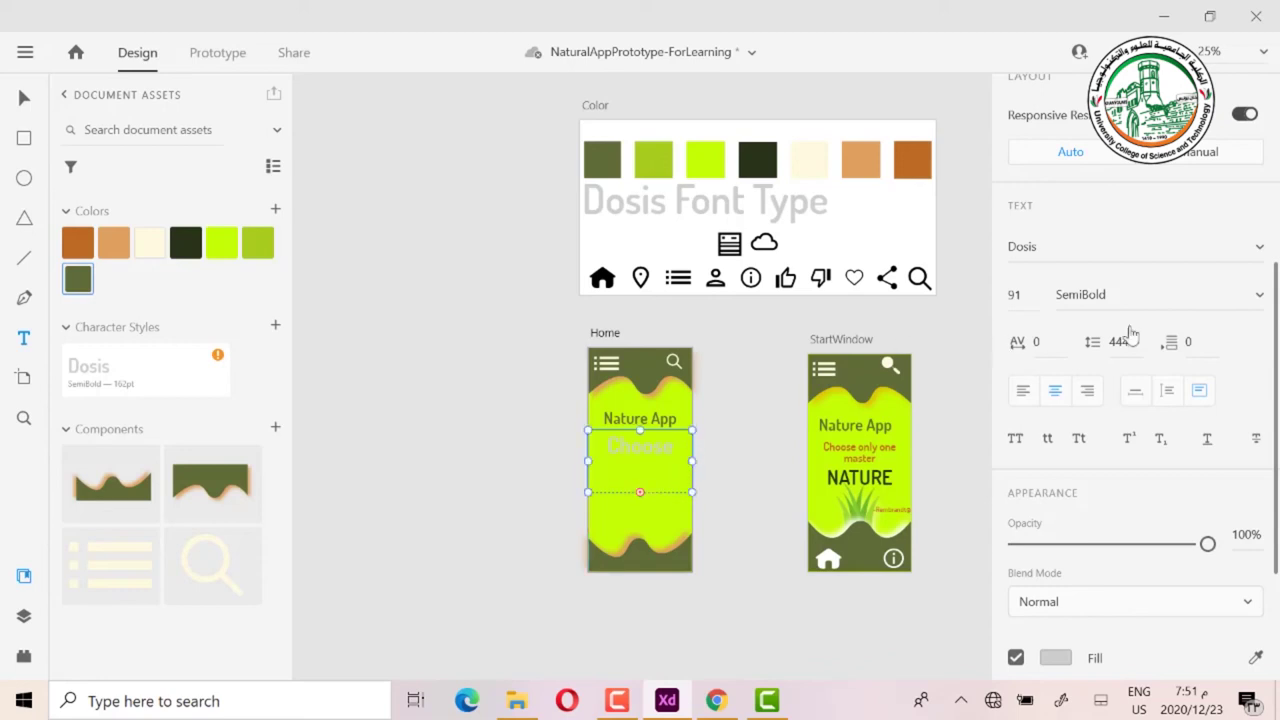
Step: Set the "Choose Only One Master" text to font size 46 and shorten its box to one line's height
click(1020, 294)
text(82)
key(Return)
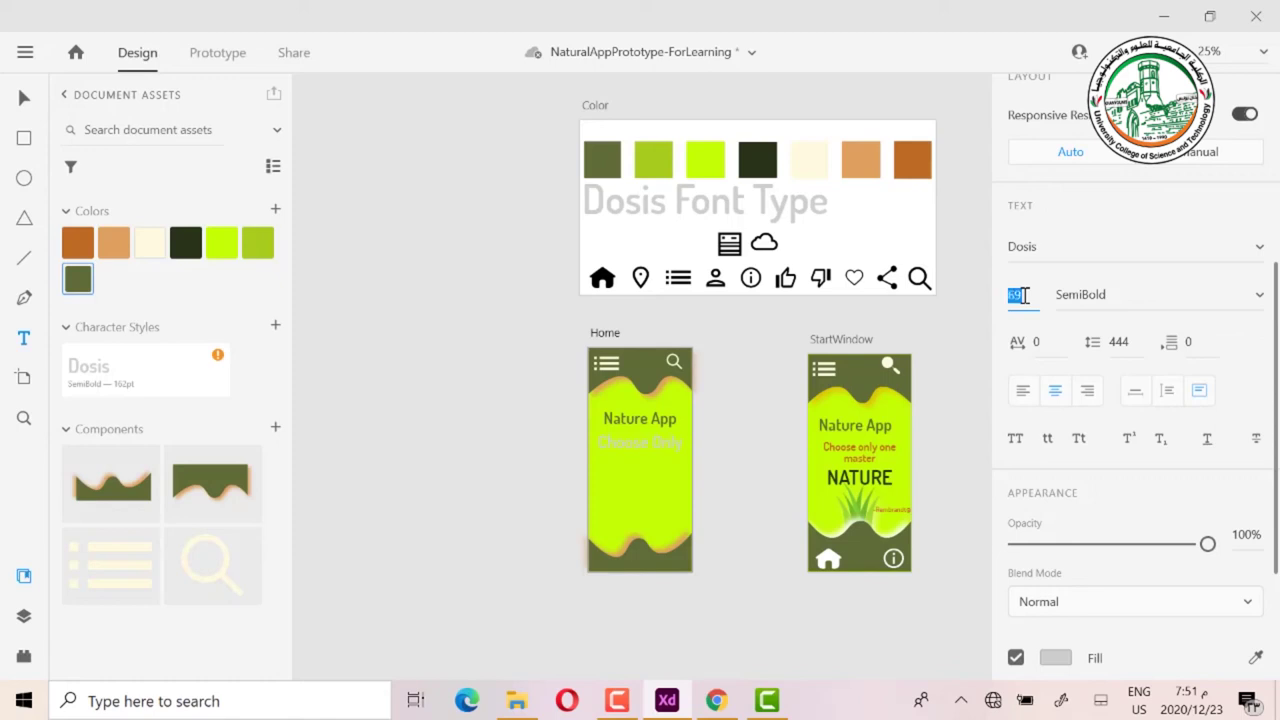
text(47)
key(Return)
key(Down)
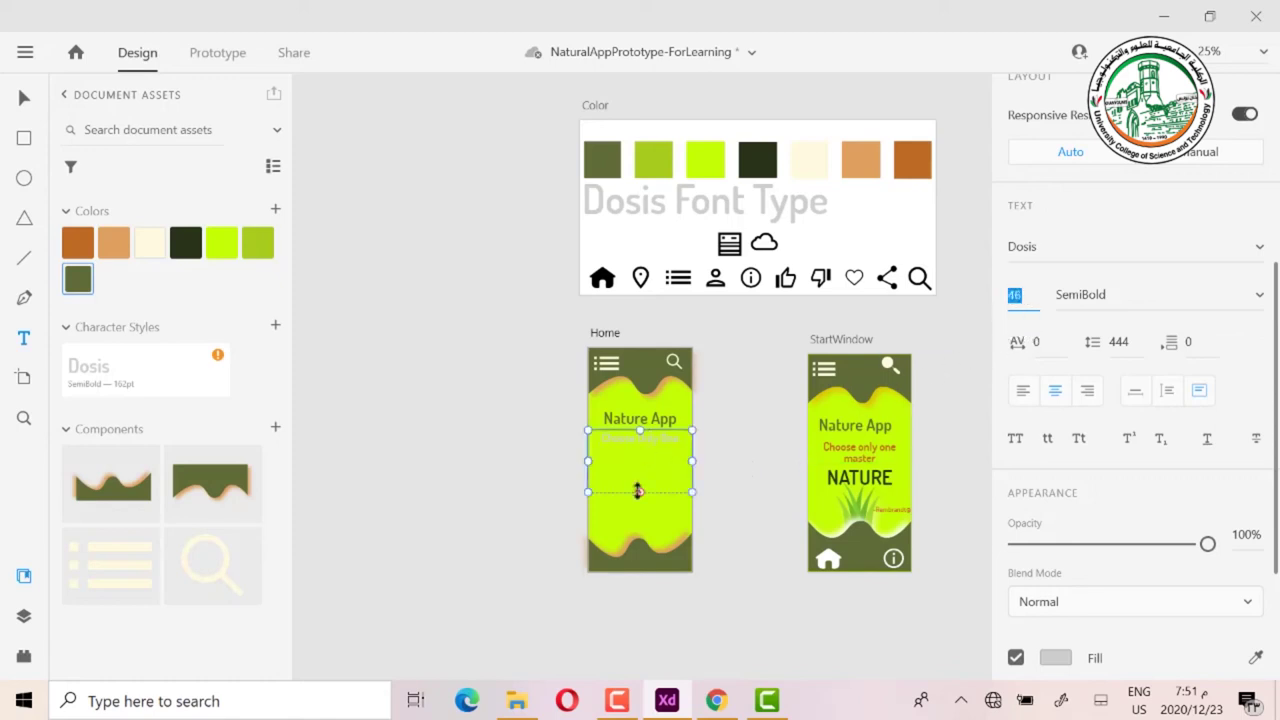
drag(639, 492, 639, 444)
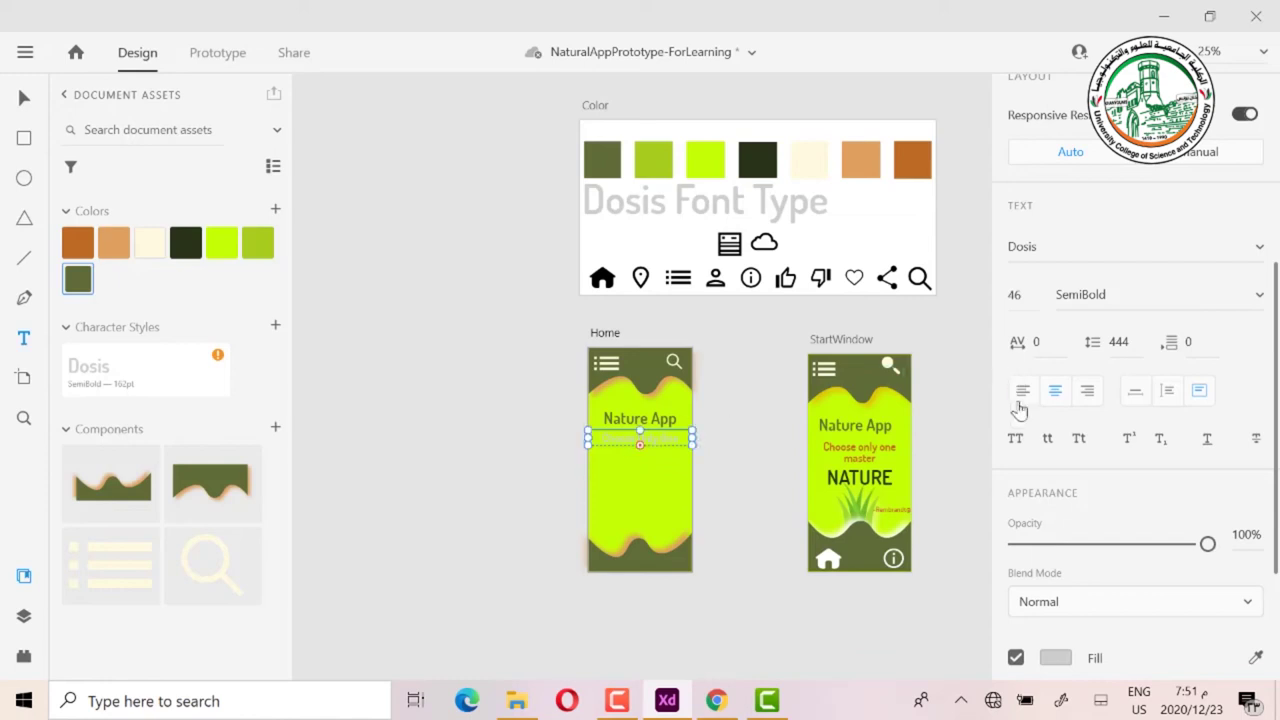
Step: Recolor the "Choose Only One" text with the dark orange document color #BC6C25
scroll(1138, 466, down, 3)
click(1055, 452)
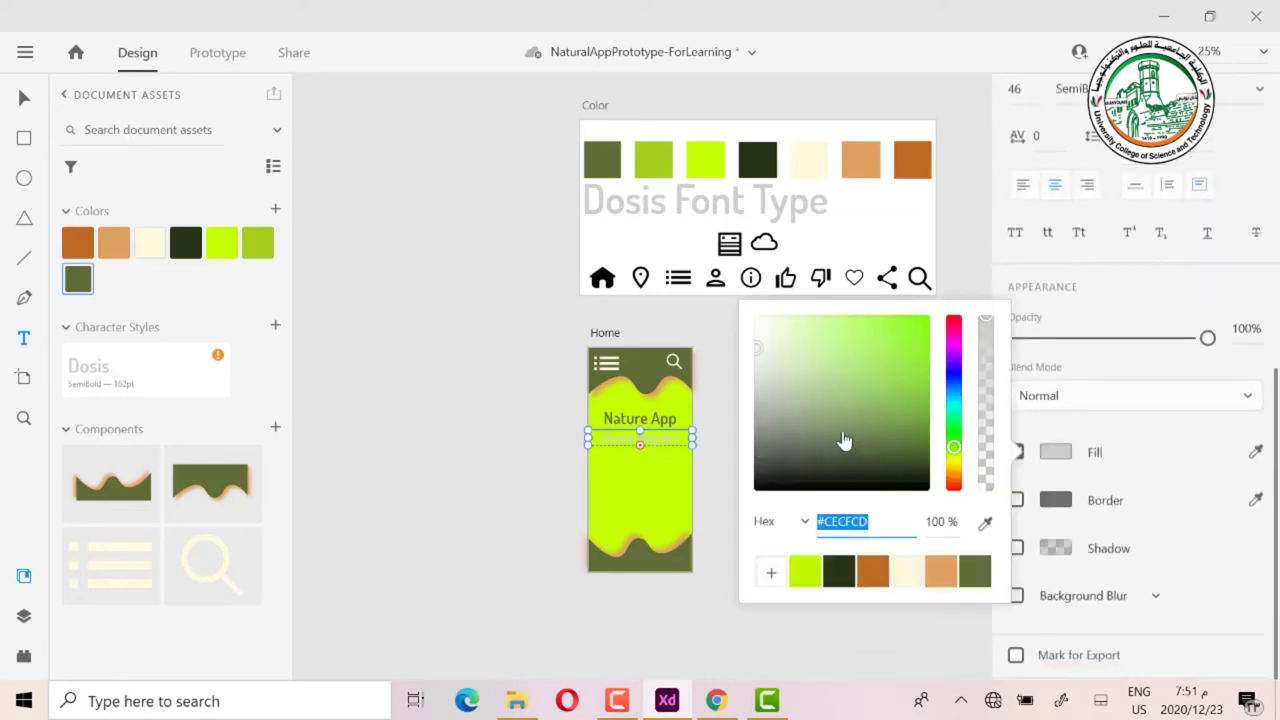
click(873, 572)
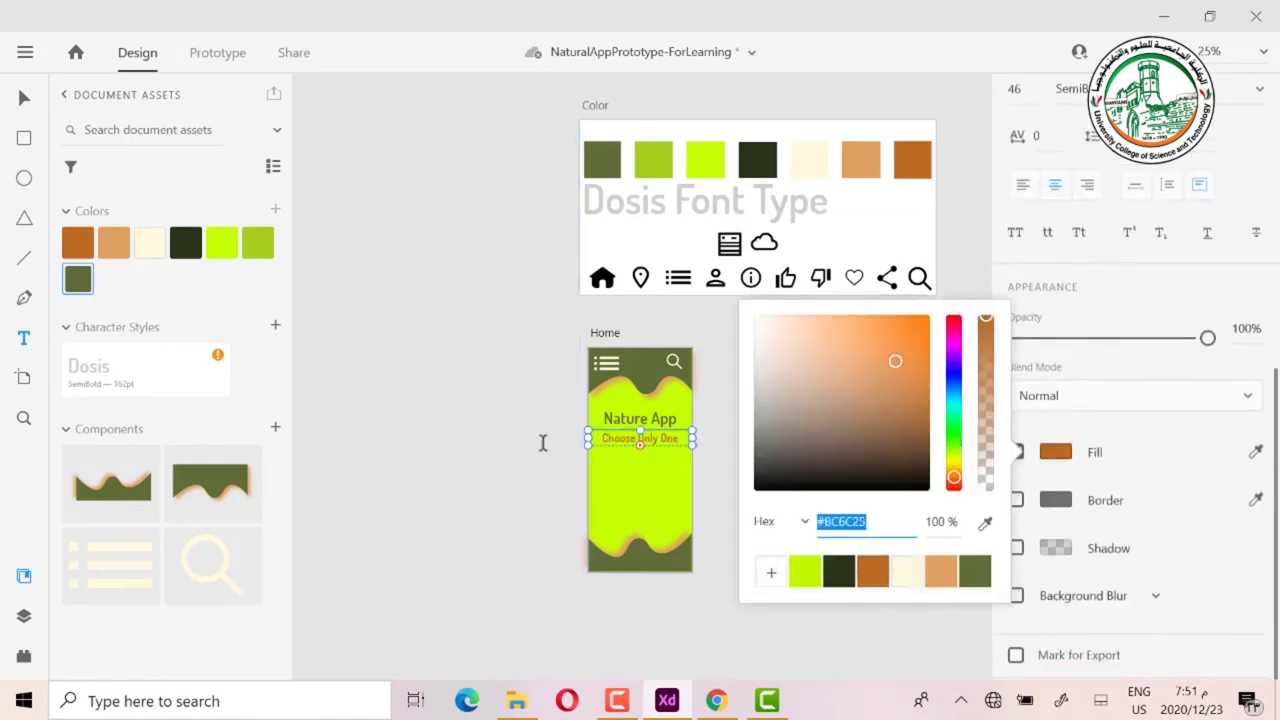
click(630, 443)
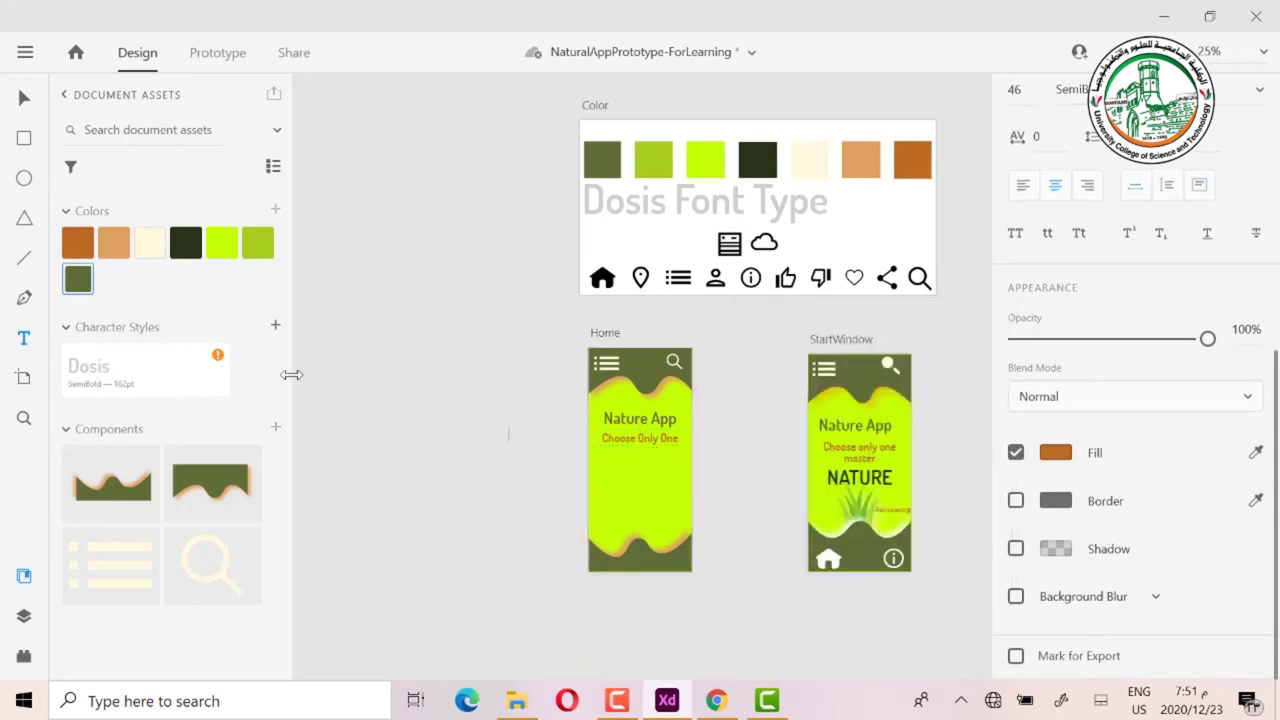
click(640, 440)
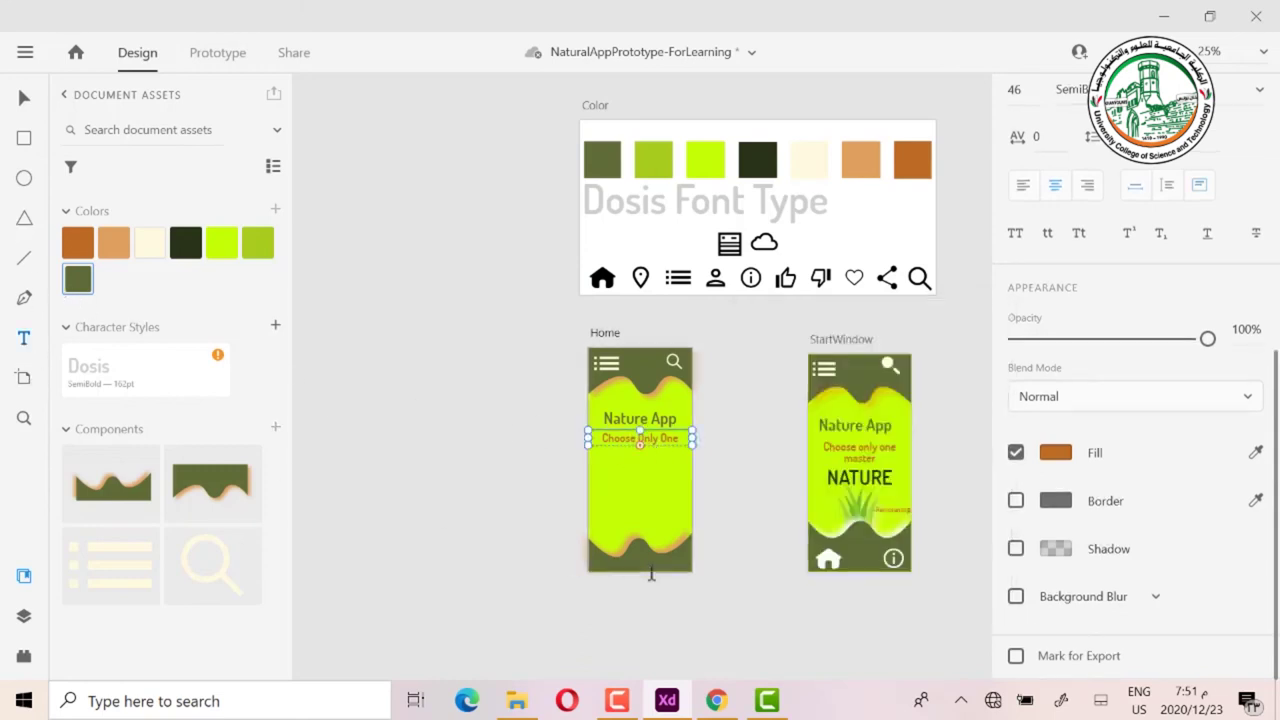
Step: Add the text "Nature" below the subtitle, enlarged to font size 98 in all caps and centered on the Home artboard
click(636, 470)
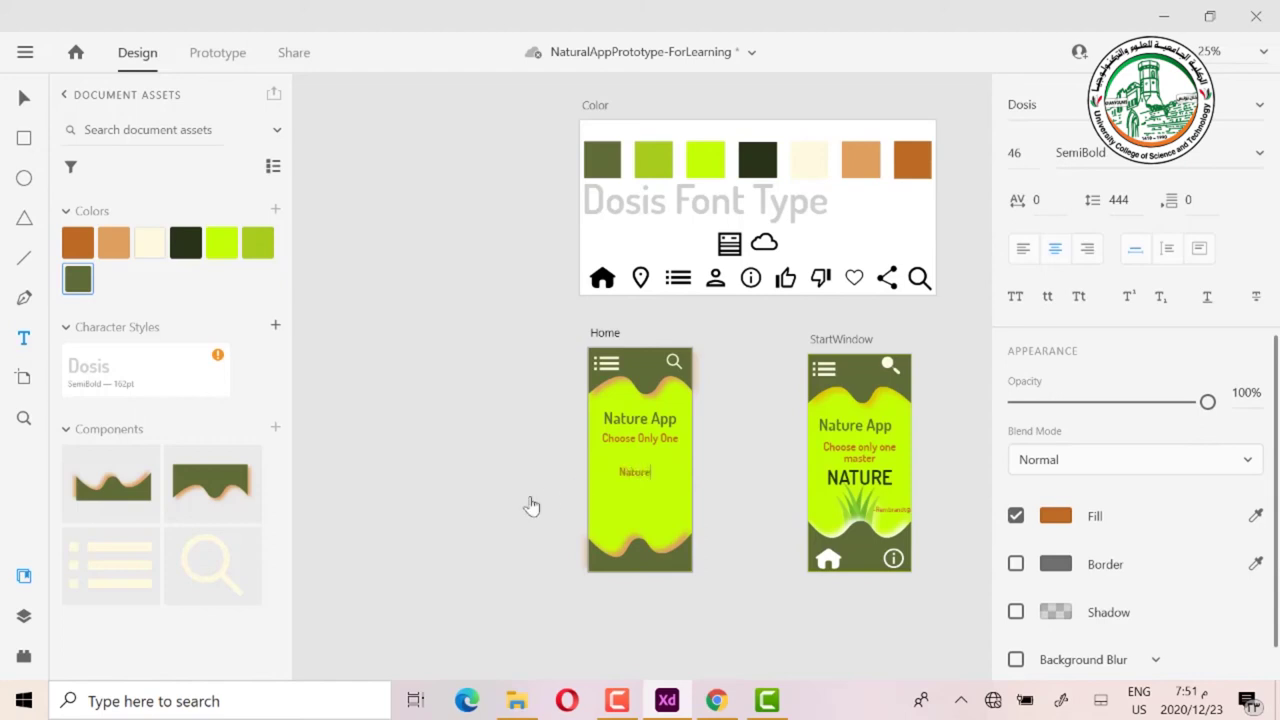
click(24, 97)
drag(632, 476, 635, 490)
scroll(1220, 380, down, 1)
scroll(1031, 323, up, 4)
click(1016, 477)
drag(650, 496, 652, 483)
Step: Recolor the large "NATURE" text with the darkest green document color
scroll(1030, 500, down, 3)
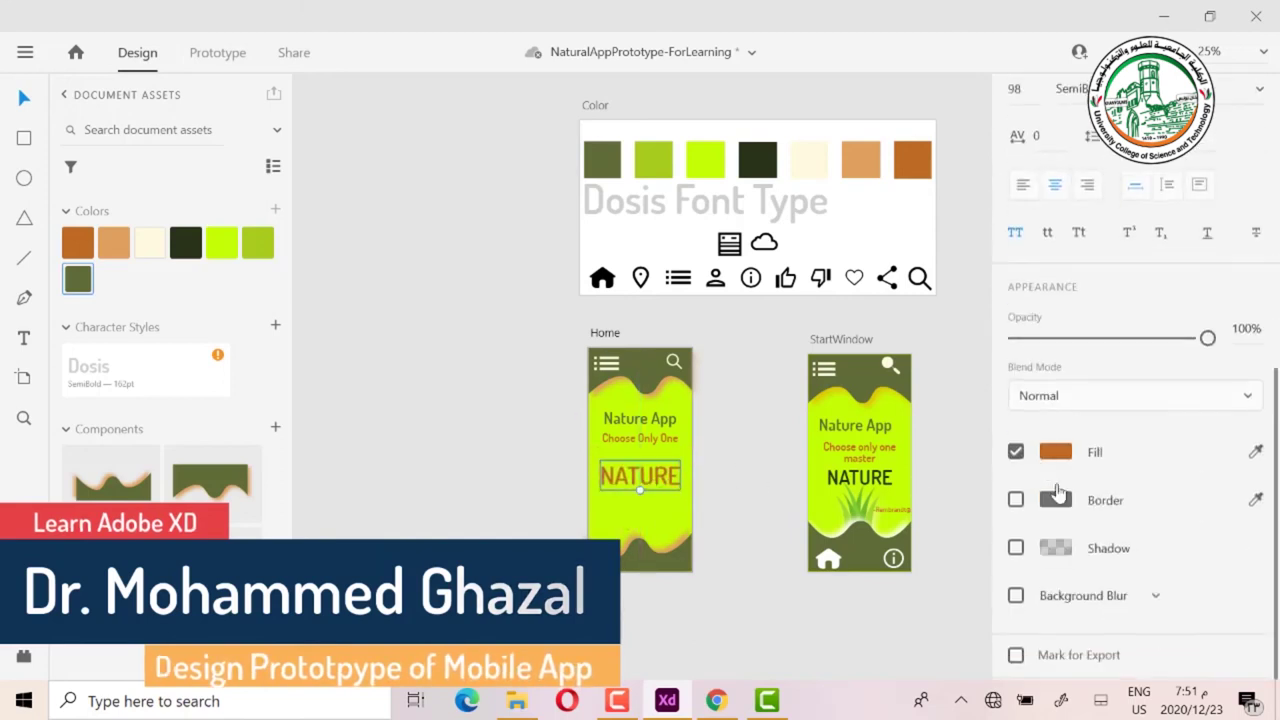
click(1055, 452)
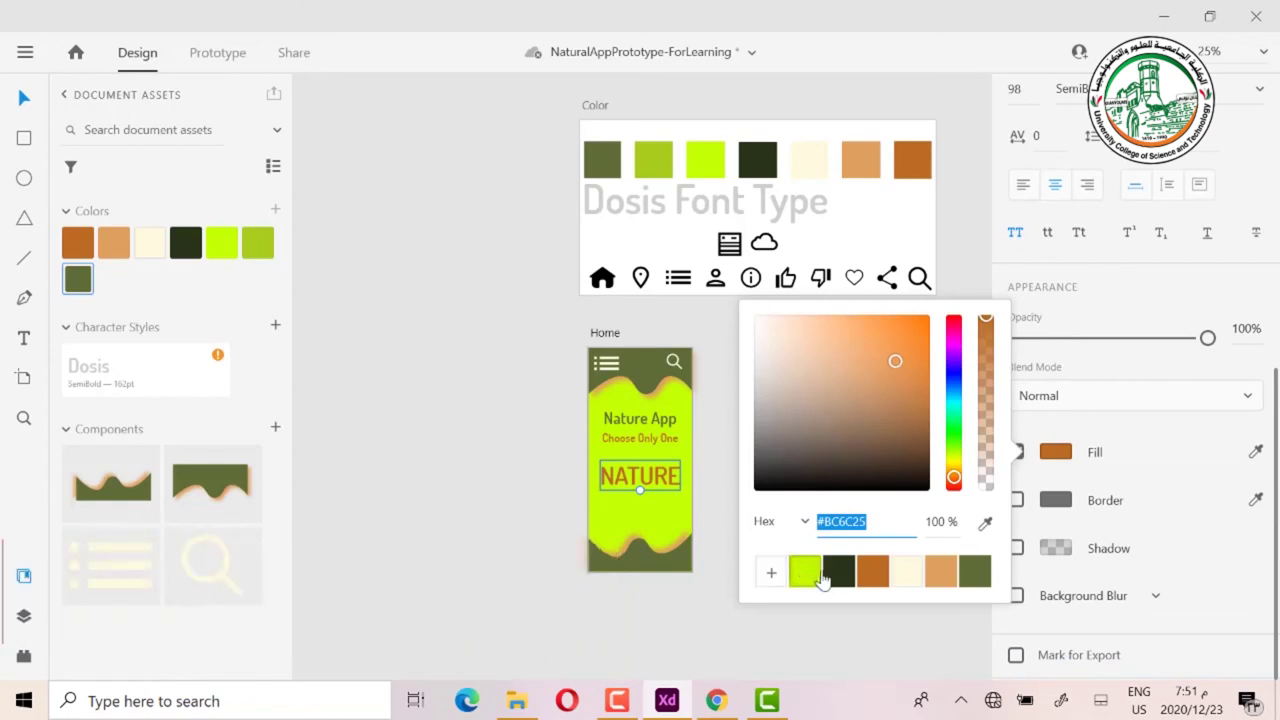
click(839, 571)
click(519, 489)
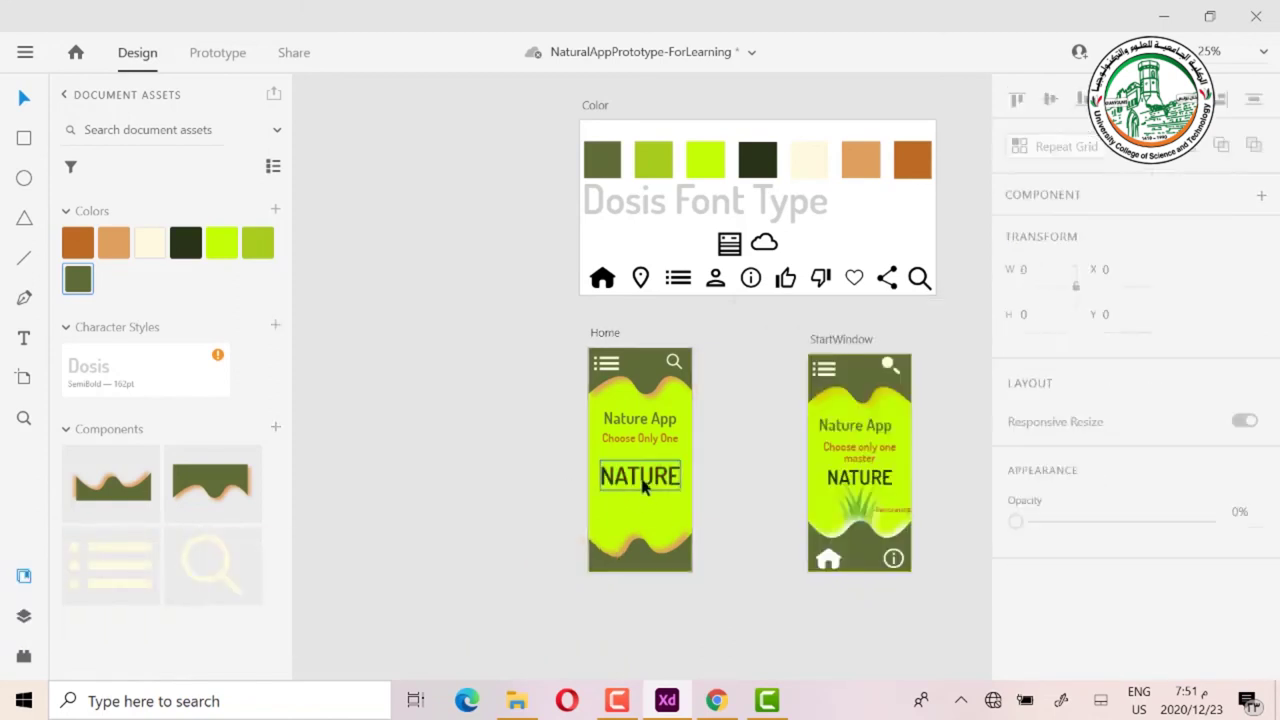
Step: Move the "NATURE" and "Nature App" texts slightly up on the Home artboard
drag(644, 484, 646, 474)
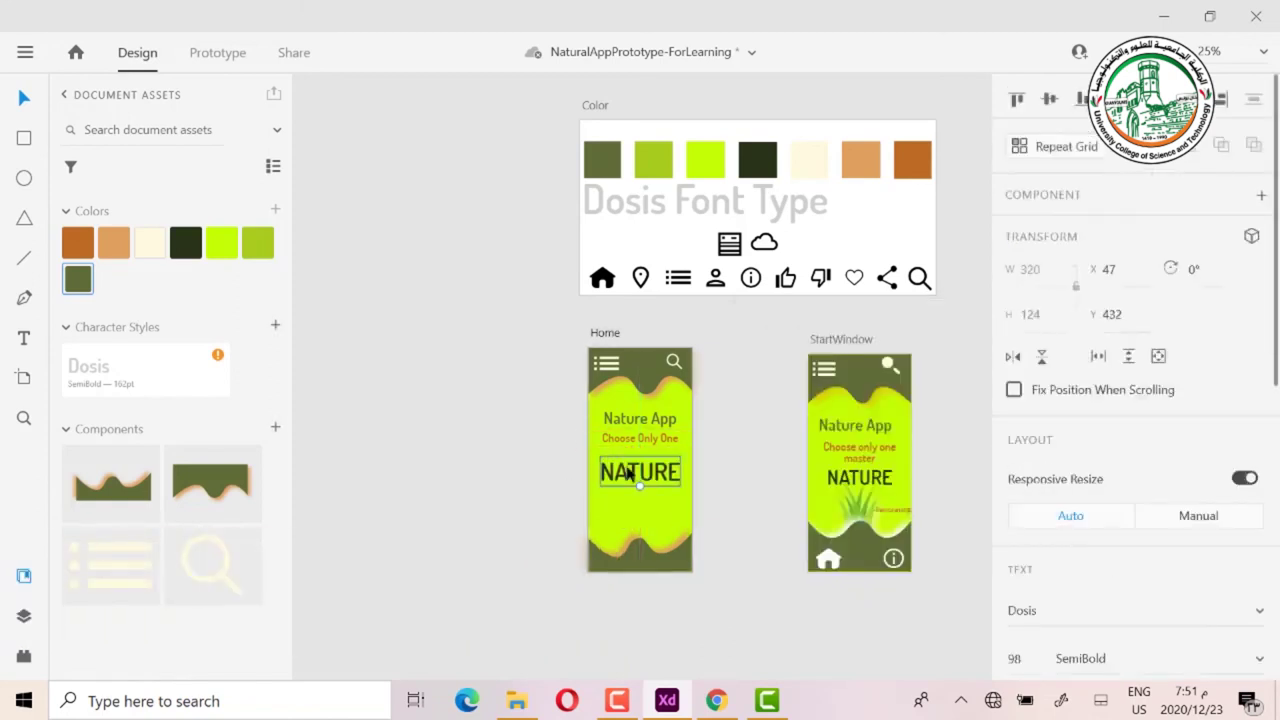
drag(636, 426, 635, 418)
click(515, 435)
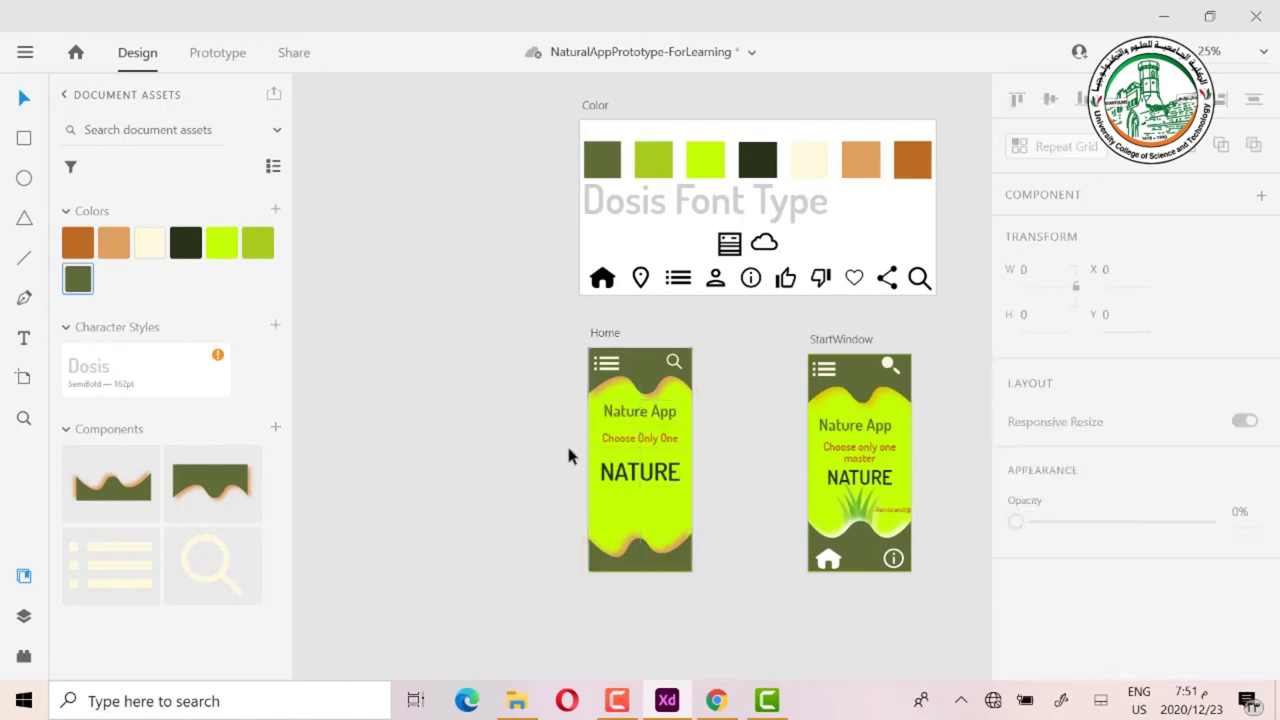
Step: Examine the font family, weight and size settings of the Home artboard's "Nature App" title
click(637, 423)
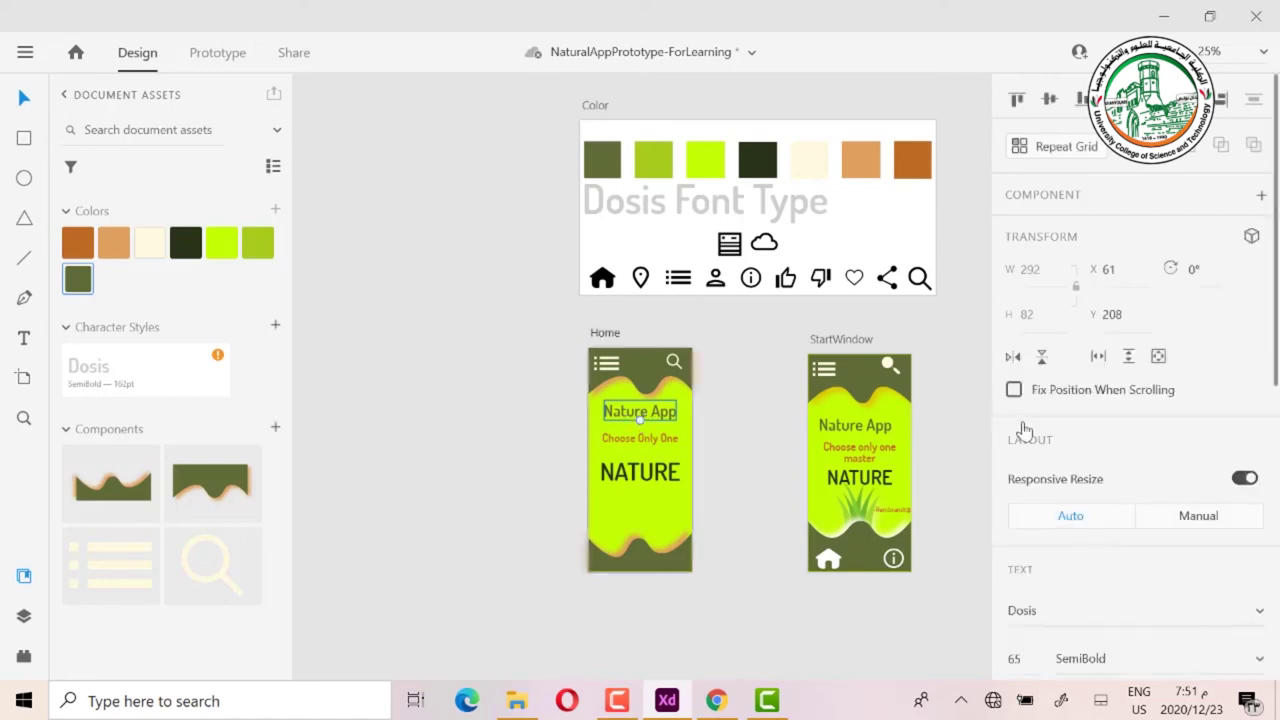
scroll(1043, 449, down, 5)
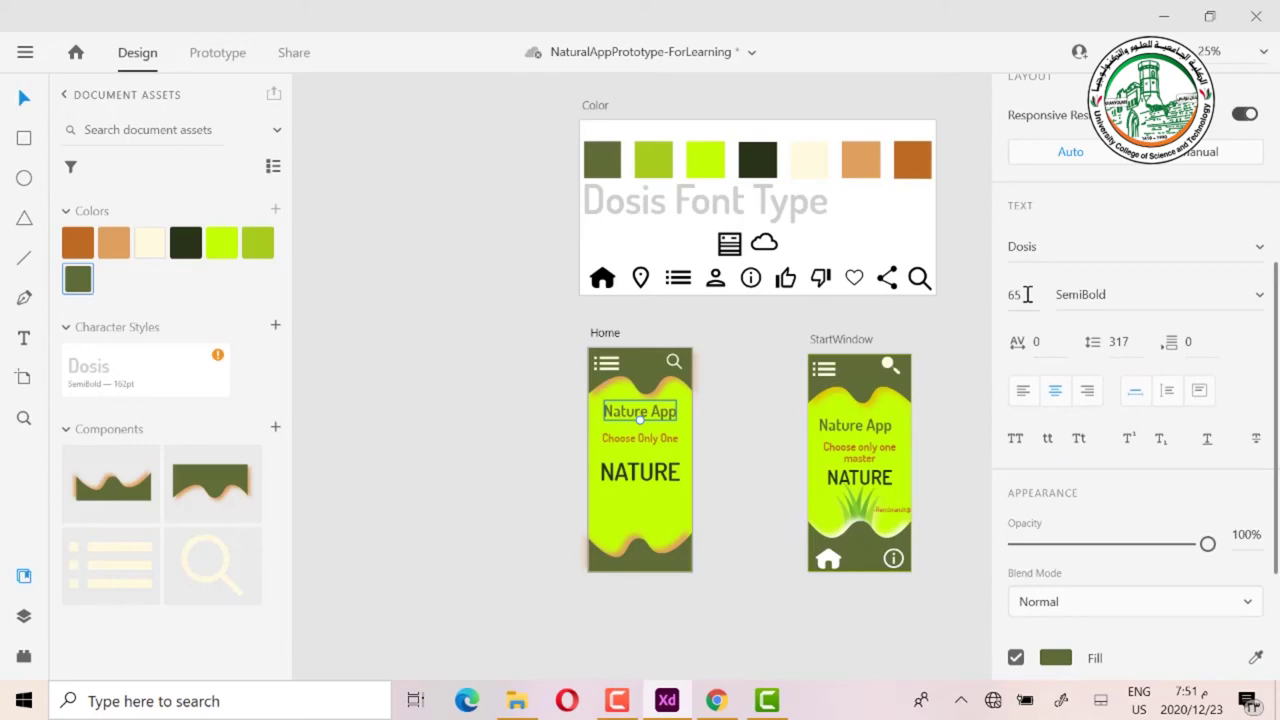
click(1097, 296)
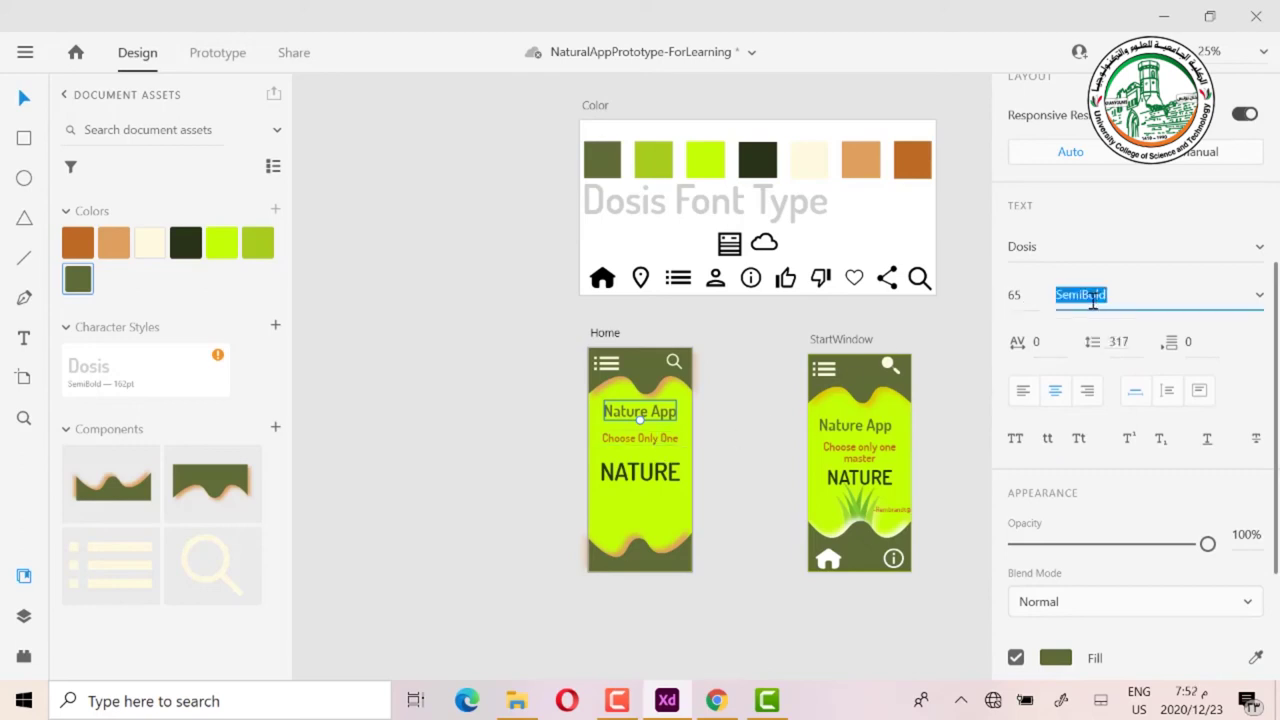
scroll(1060, 360, up, 2)
click(1045, 369)
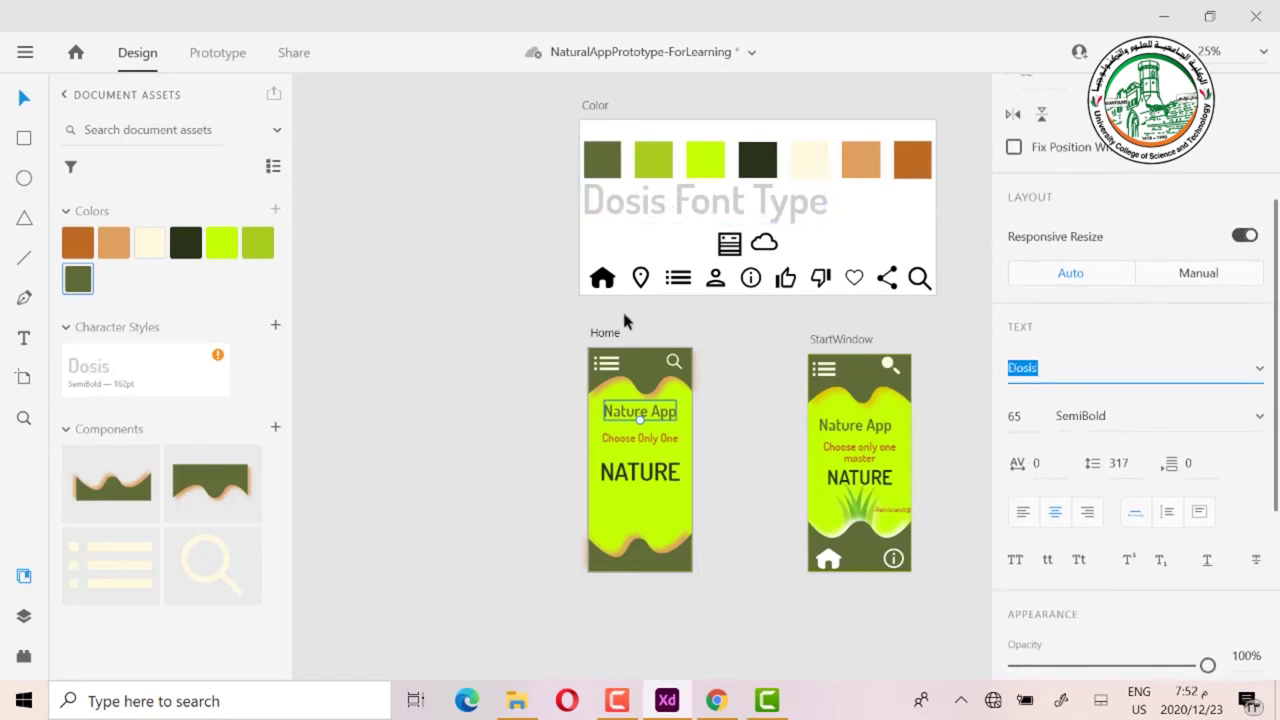
Step: Set the font size of the "Choose Only One" text to 45 and of the "NATURE" text to 100
click(668, 442)
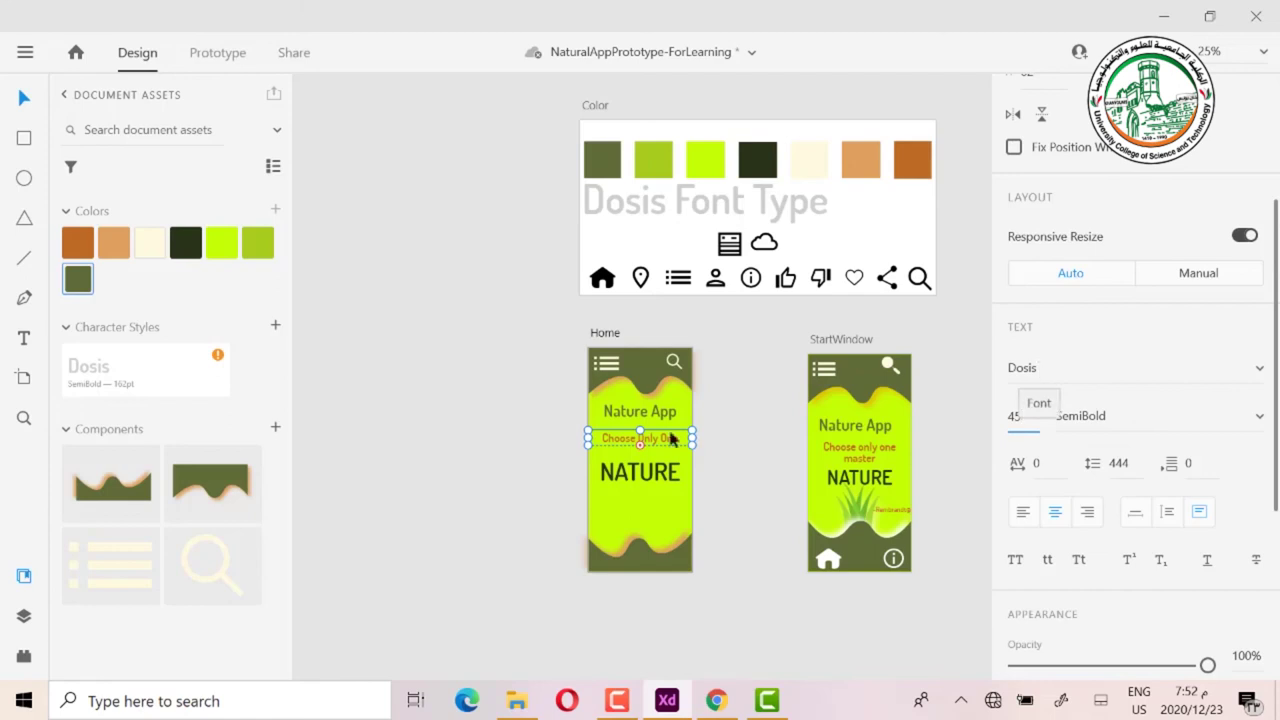
click(655, 476)
click(1019, 416)
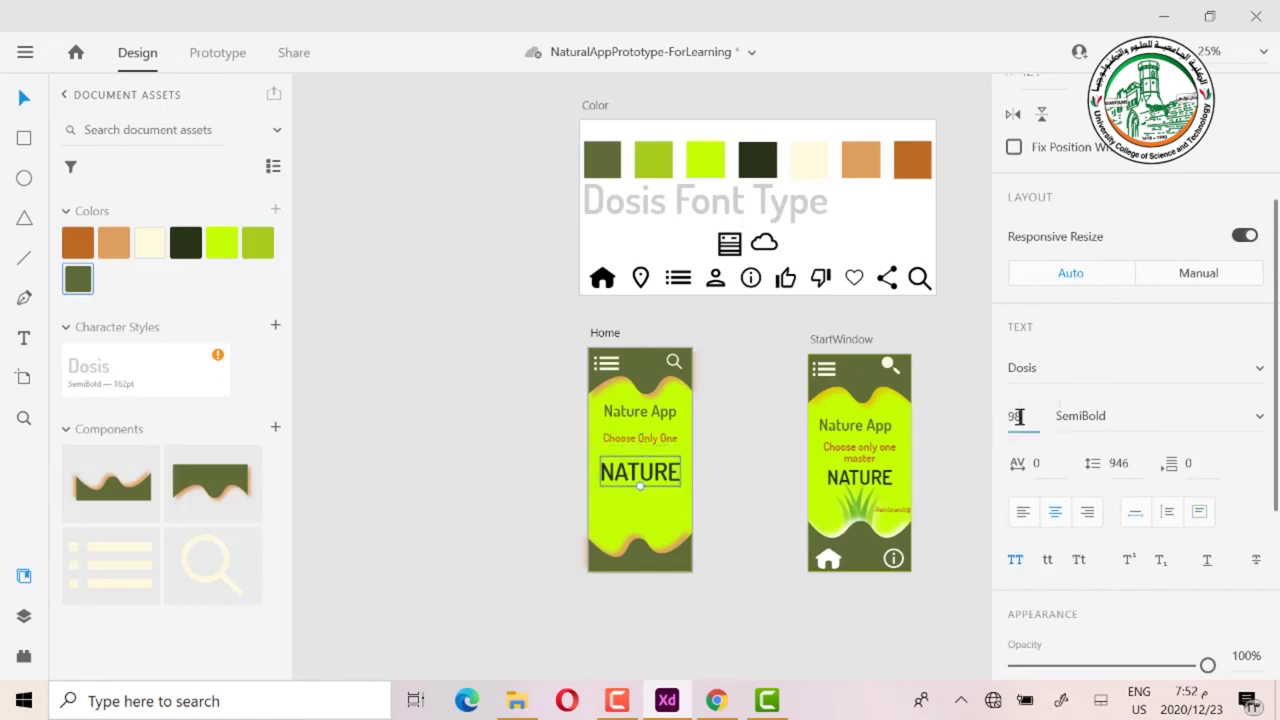
text(100)
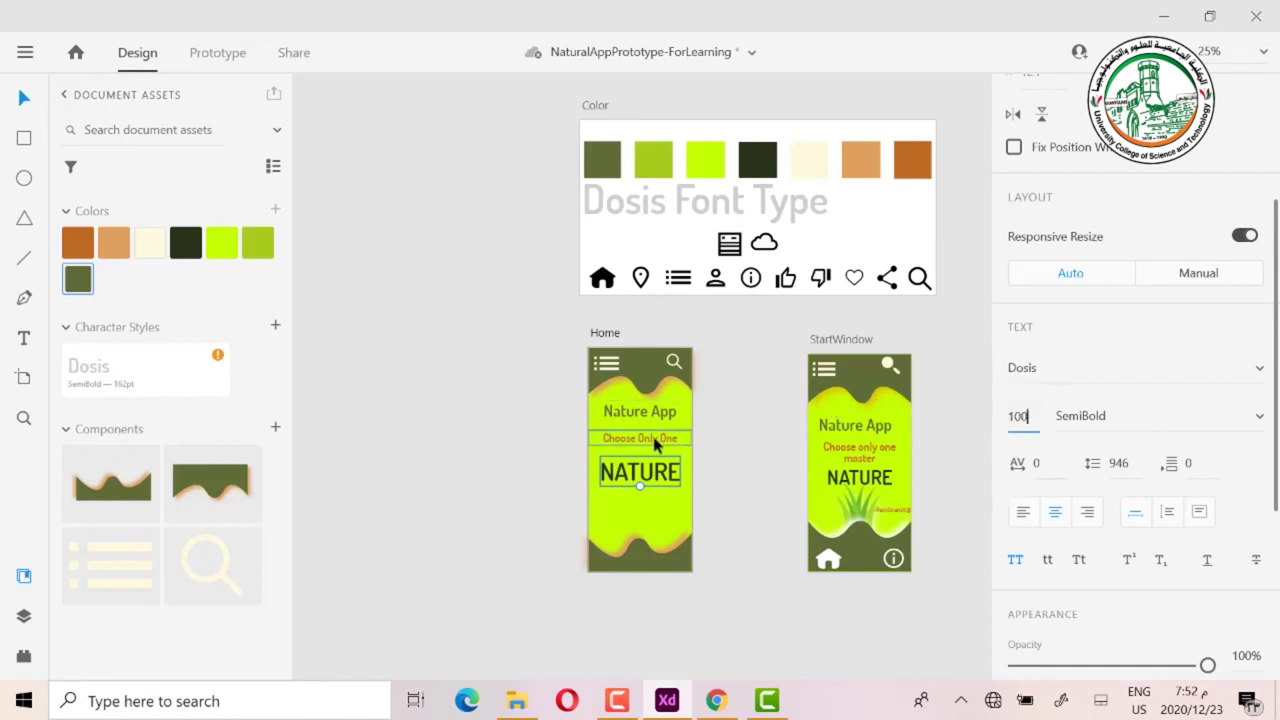
Step: Save the formatting of "NATURE", "Choose Only One" and "Nature App" as three document character styles
click(275, 328)
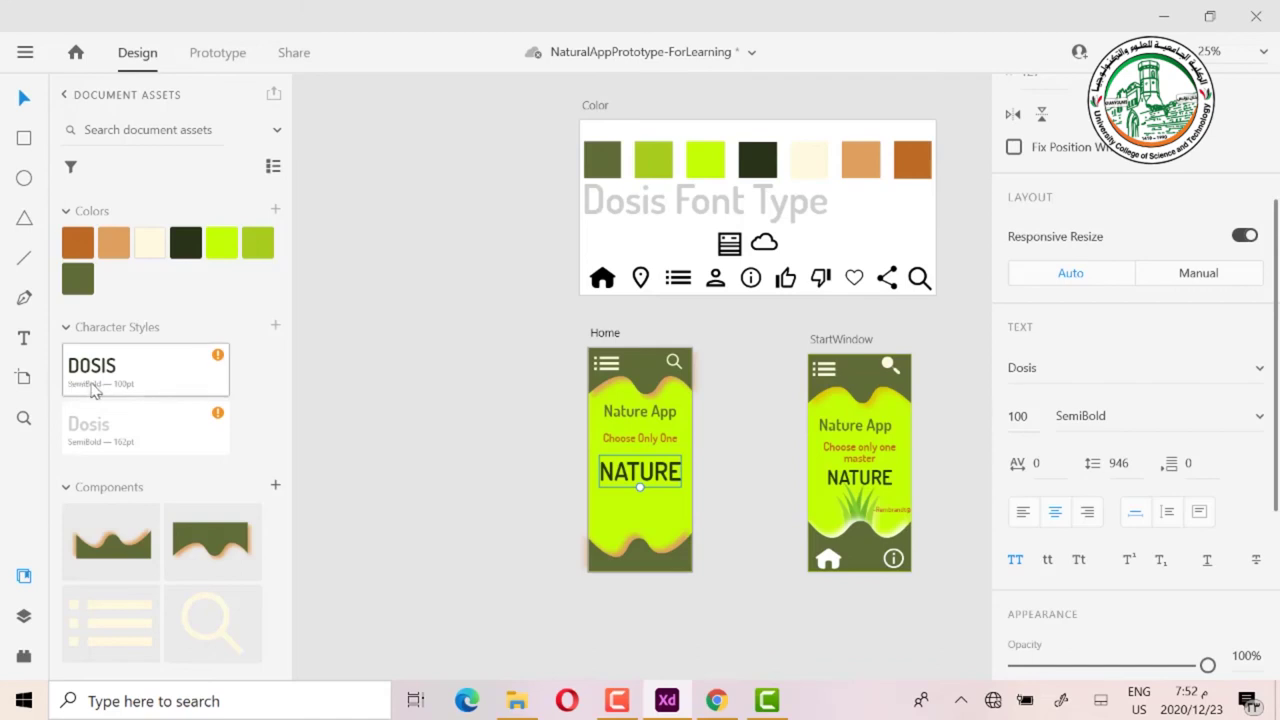
mouse_move(110, 392)
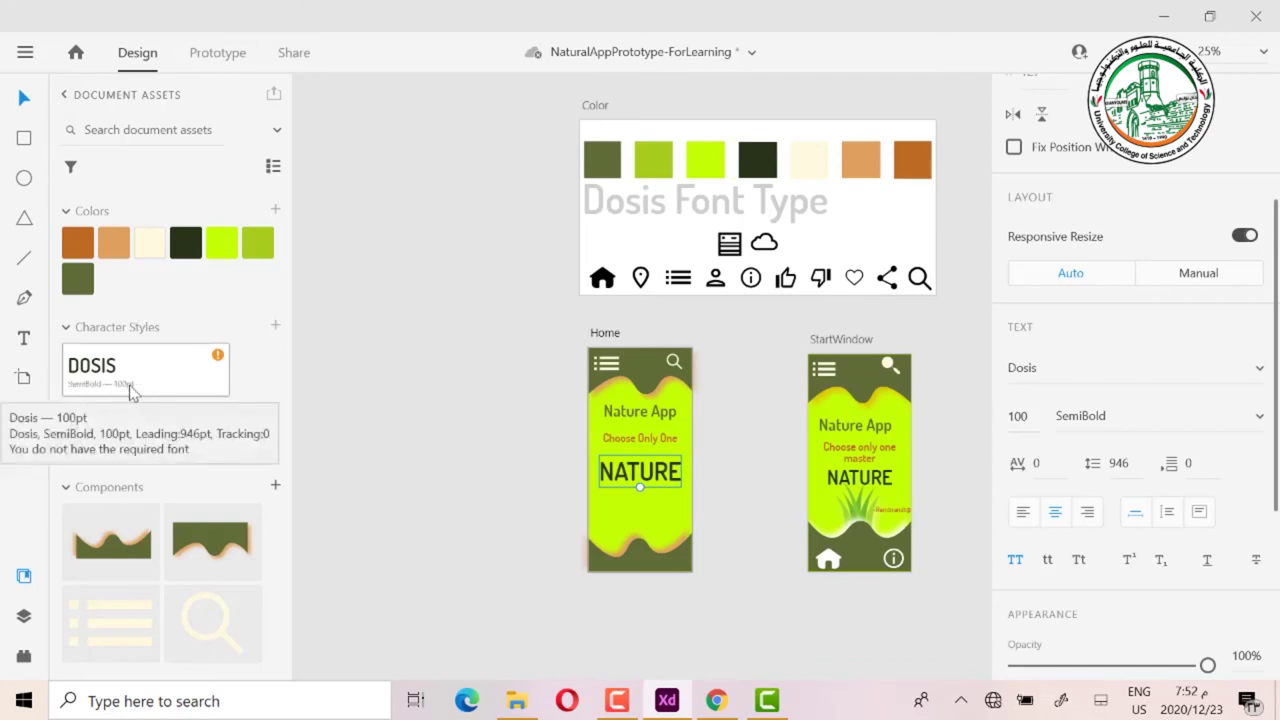
click(645, 439)
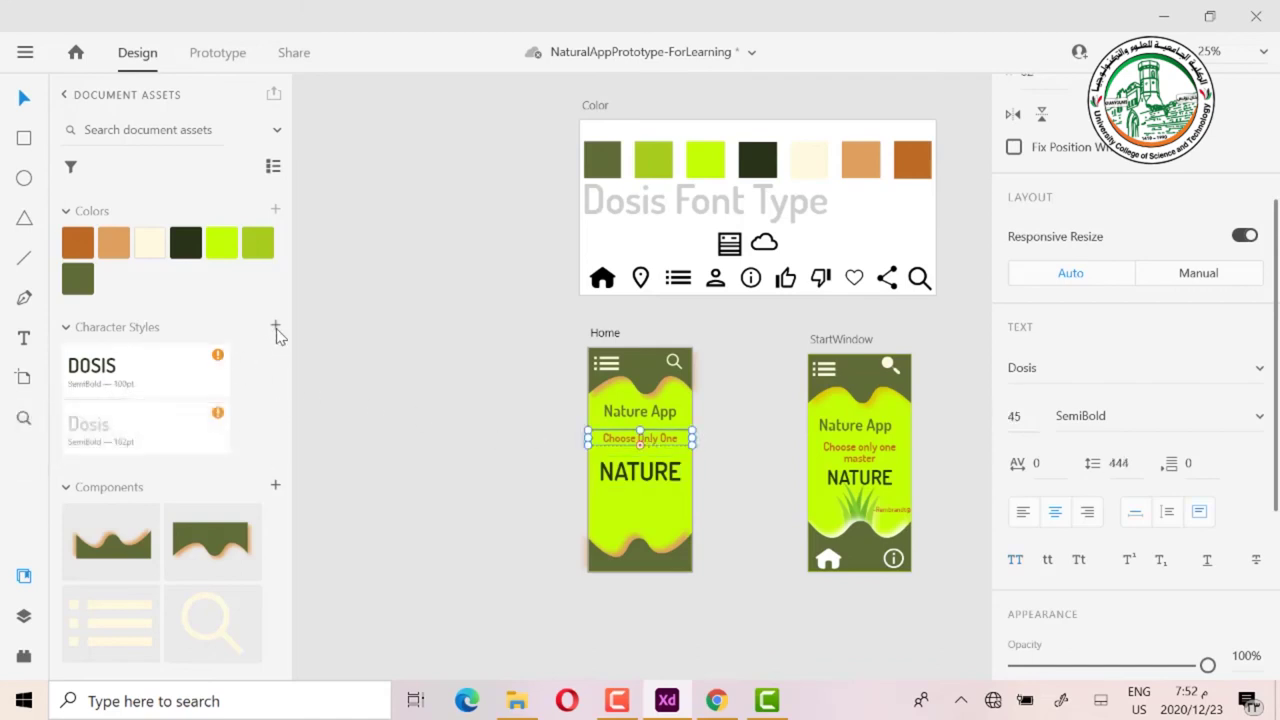
click(276, 327)
click(640, 418)
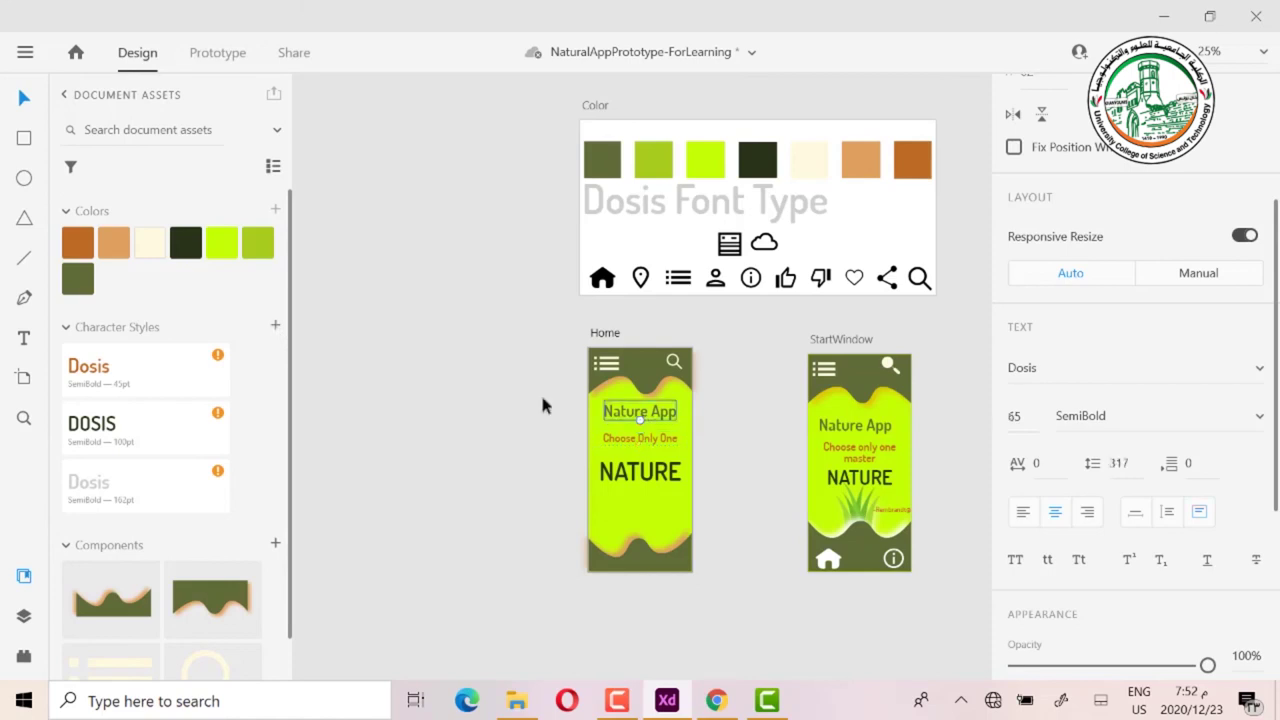
click(275, 327)
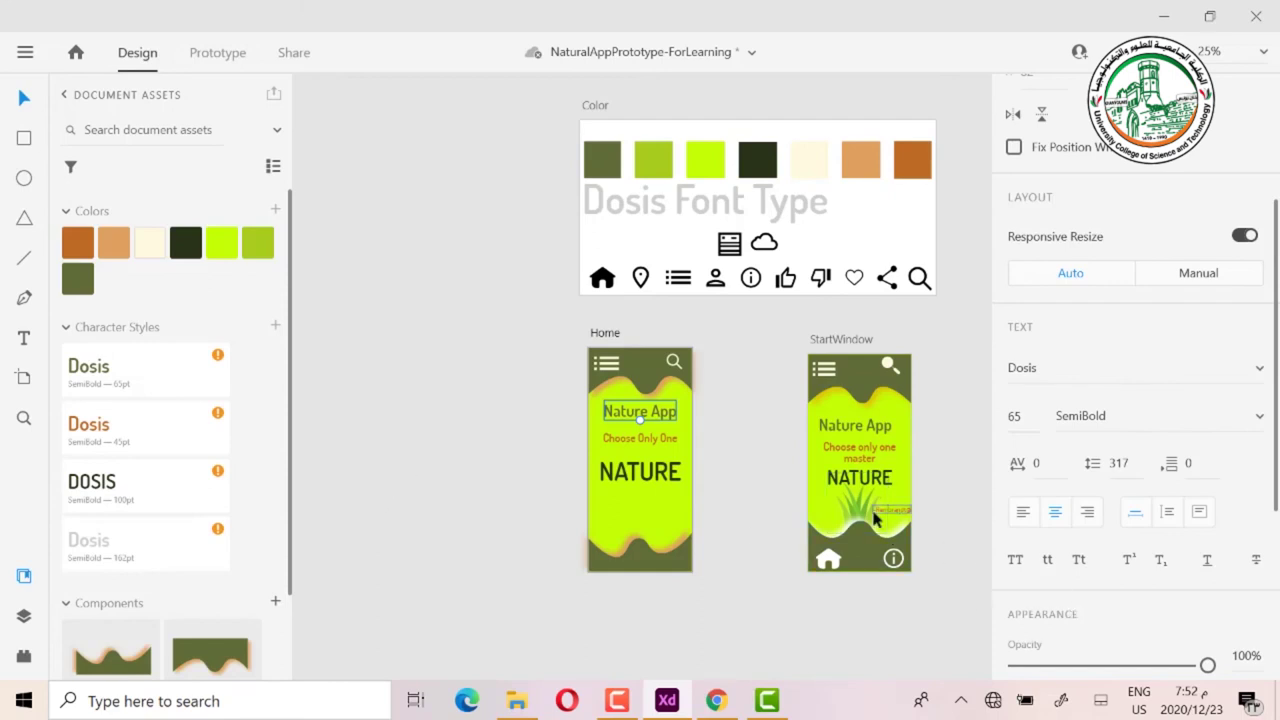
Step: Move the artboard holding the grass and parrot images closer to the Color artboard
scroll(873, 520, up, 2)
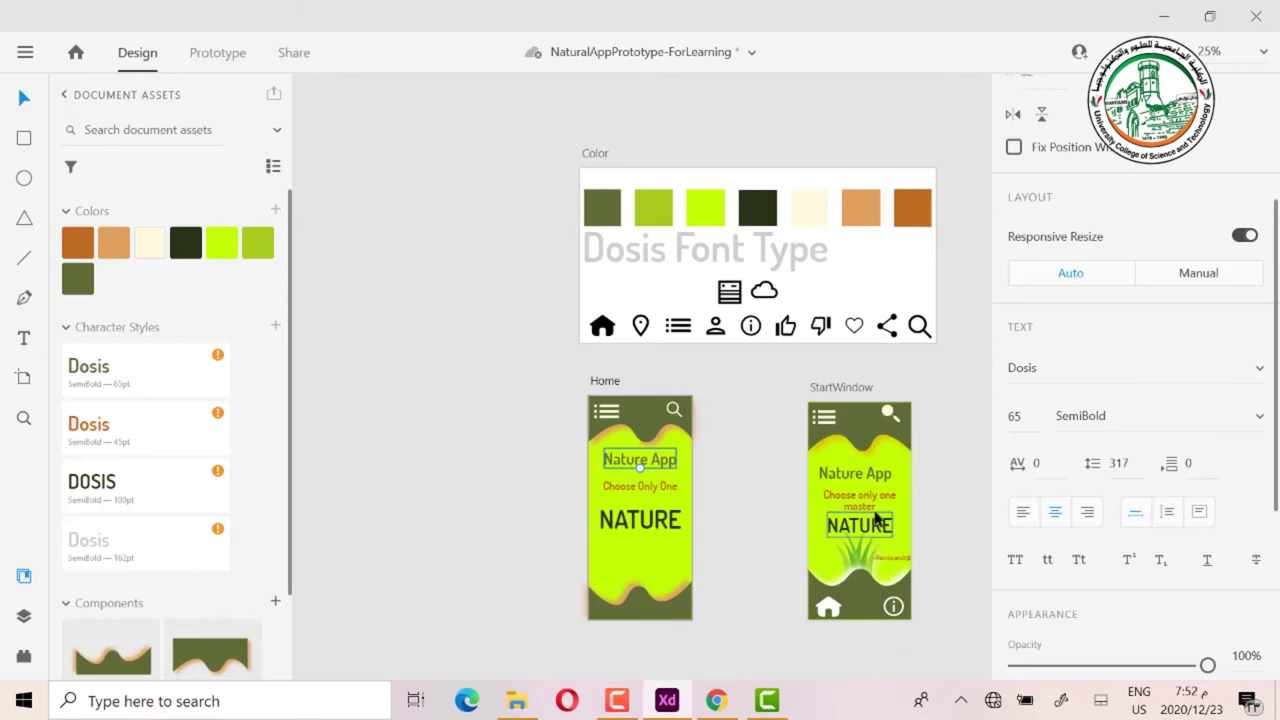
scroll(874, 513, down, 5)
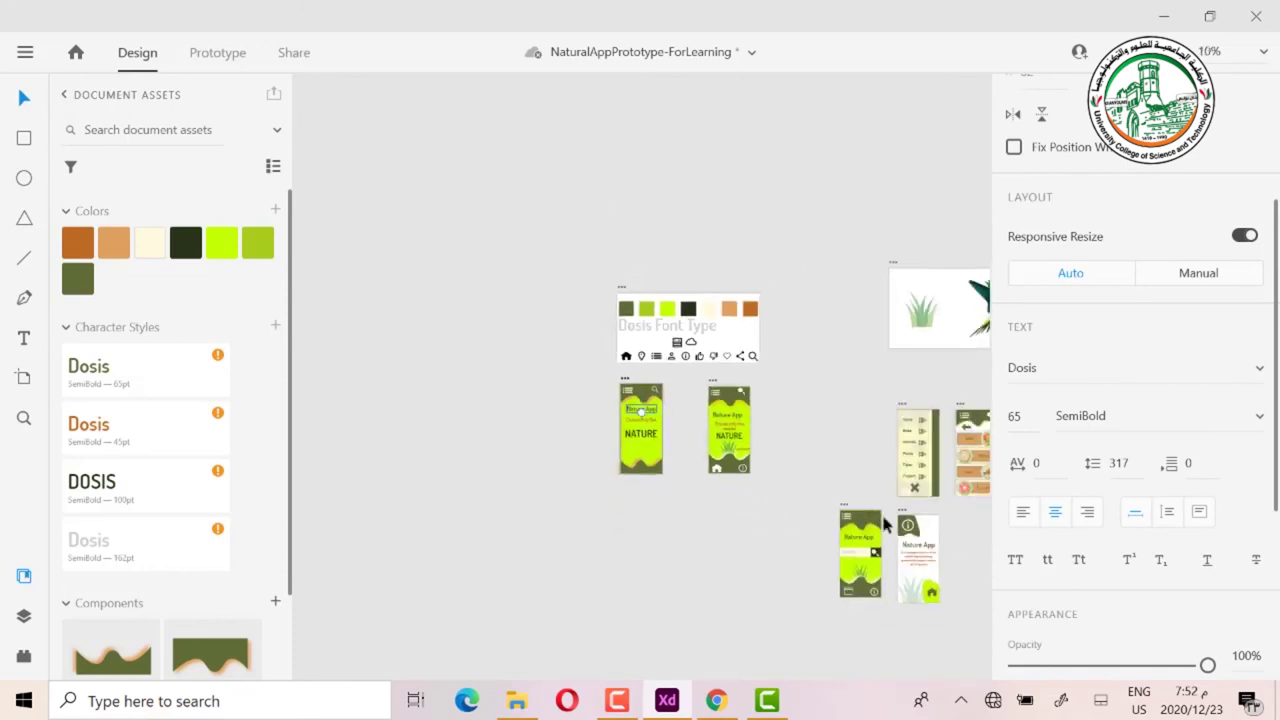
drag(893, 266, 811, 285)
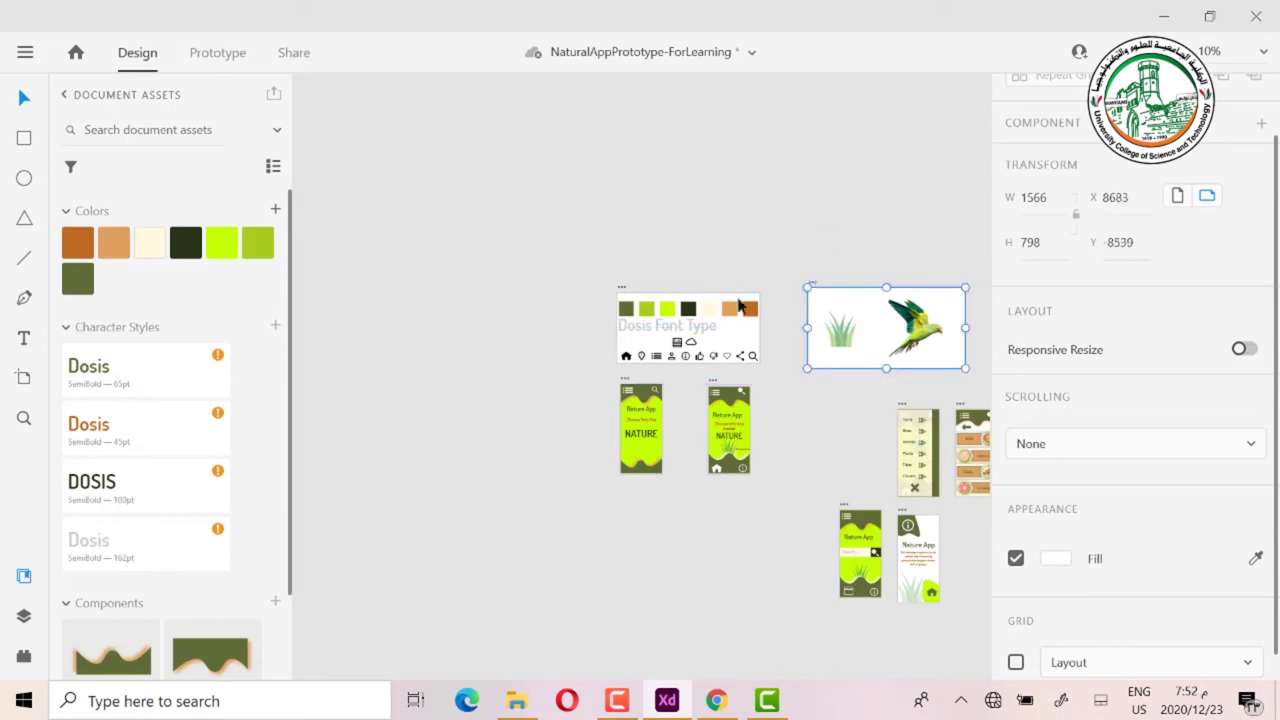
Step: Copy the grass image onto the Home artboard's lower half, scale it to 434 × 434 and center it horizontally
click(840, 345)
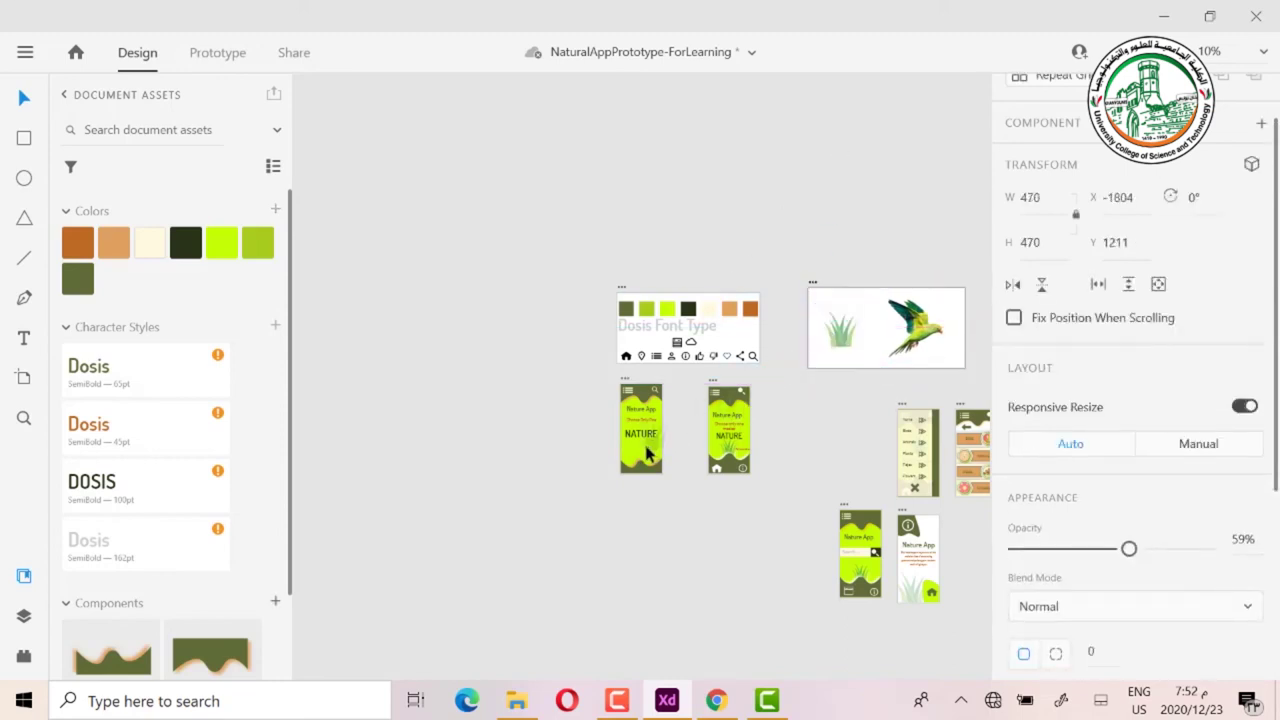
drag(641, 459, 645, 466)
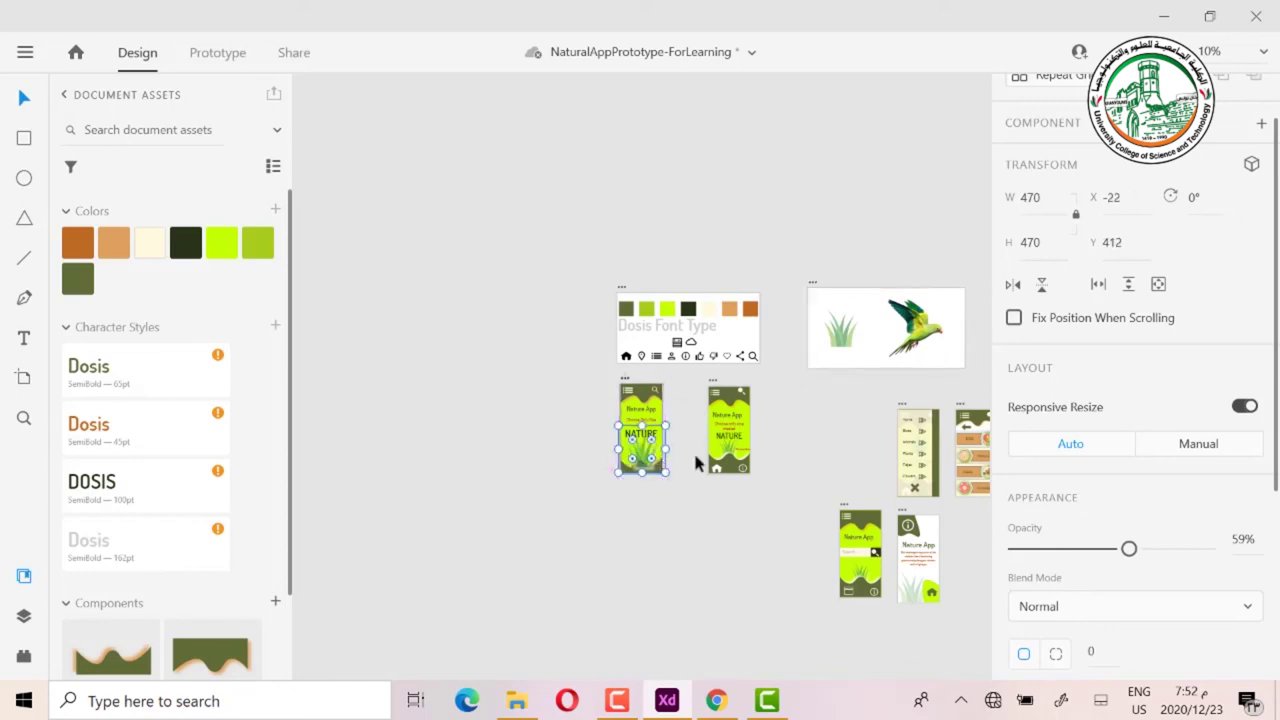
scroll(698, 462, up, 3)
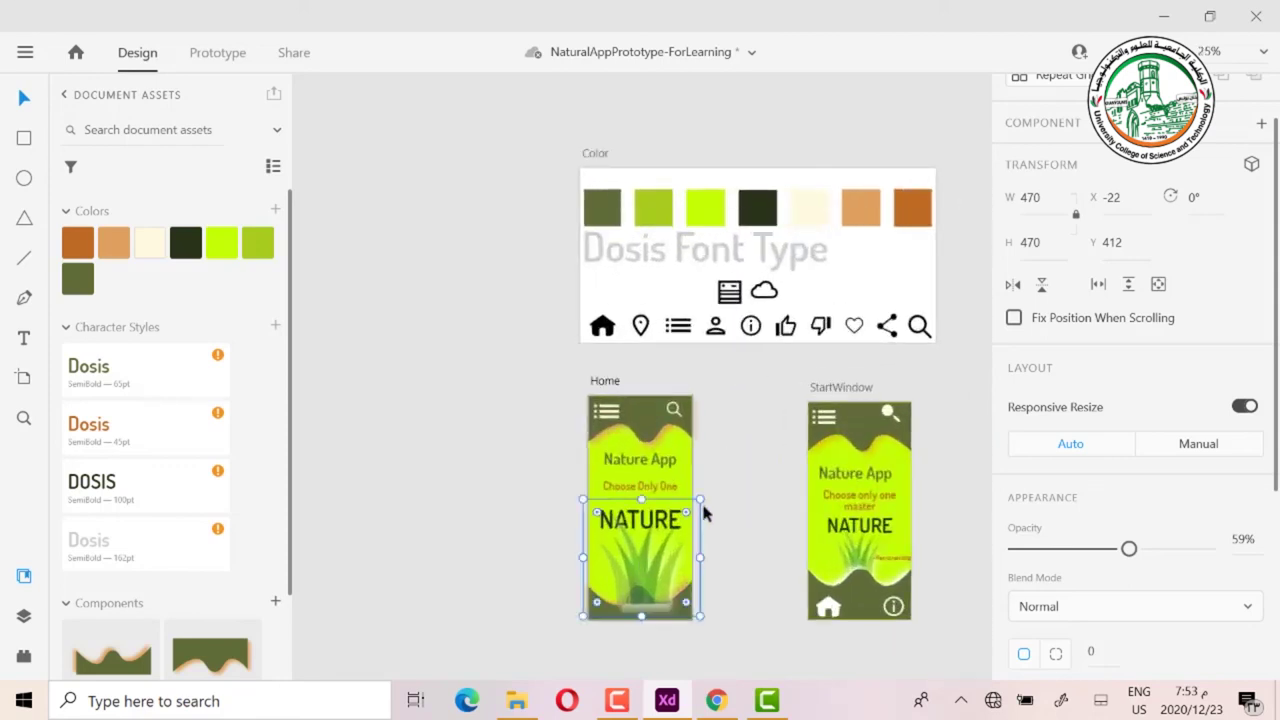
drag(700, 497, 692, 510)
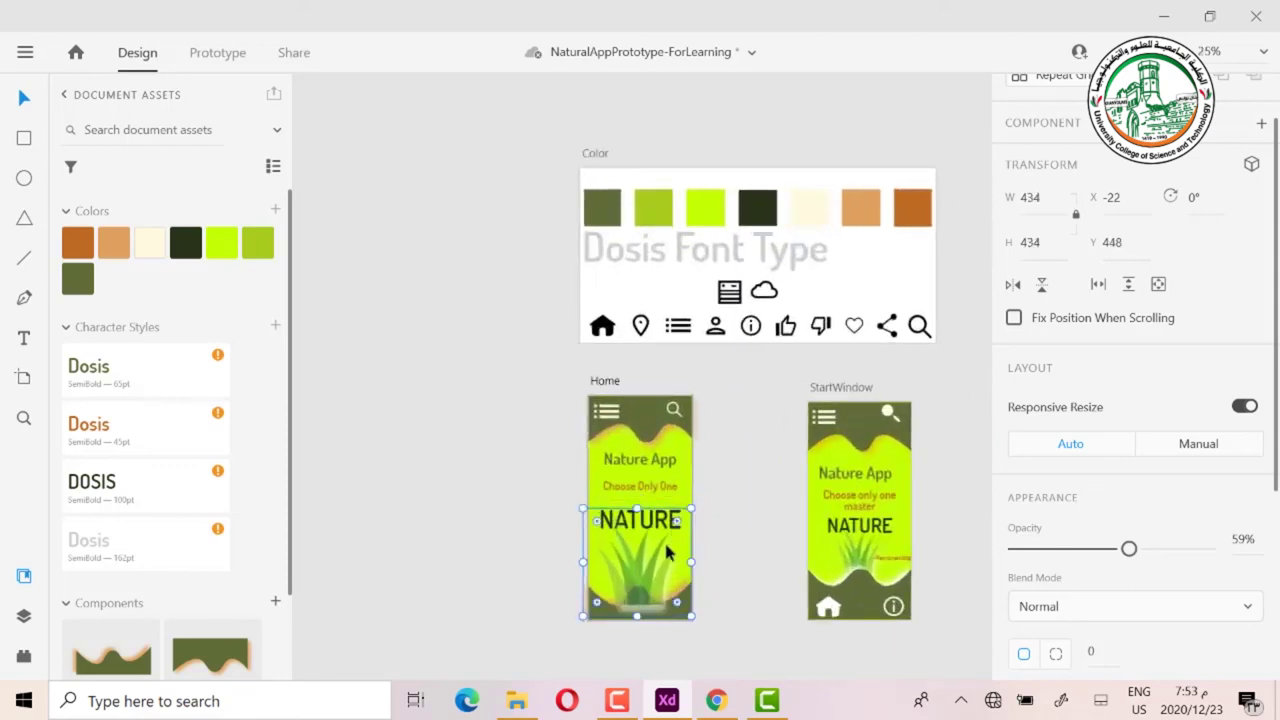
drag(645, 570, 648, 570)
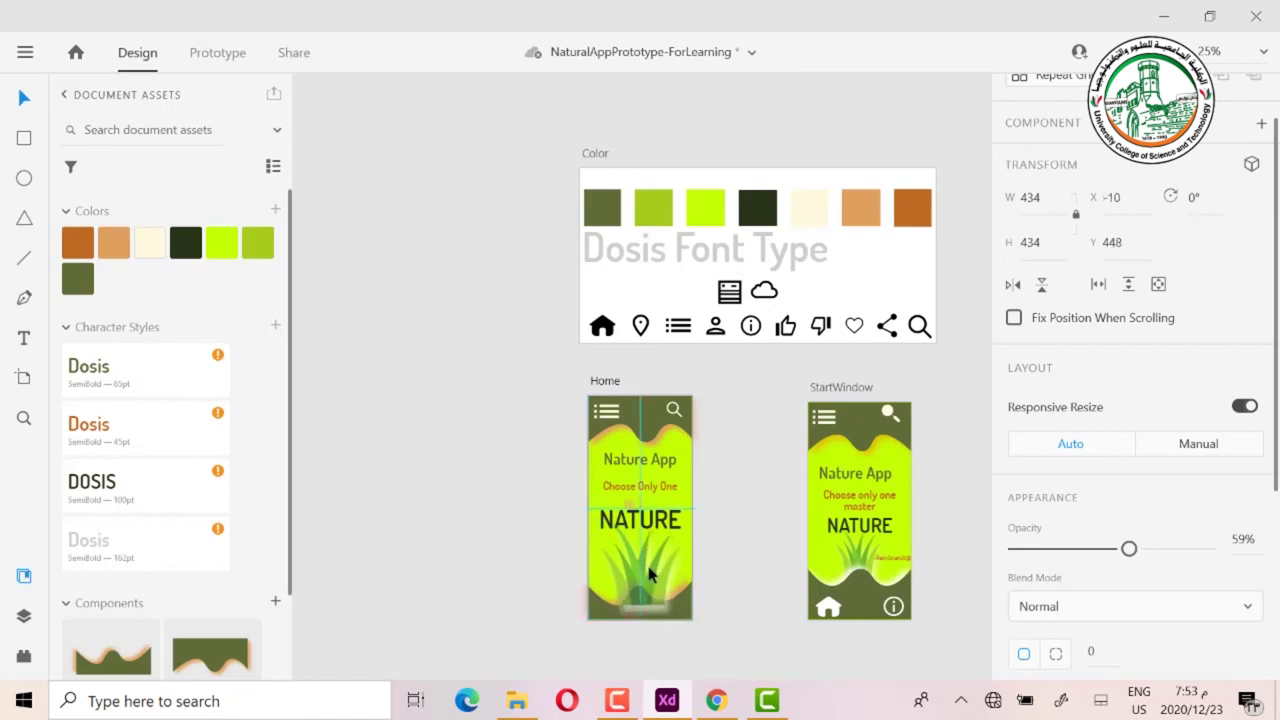
click(617, 634)
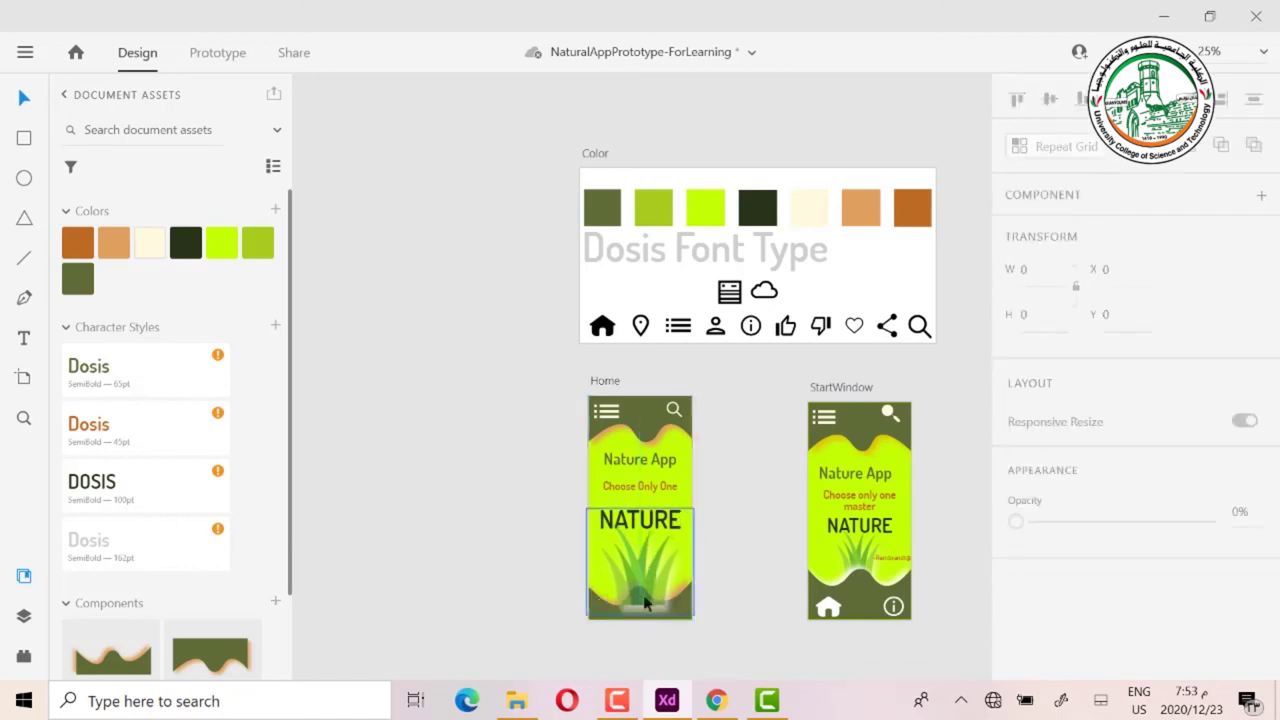
Step: Send the grass image on the Home artboard to the back, behind the texts and the wavy footer
click(647, 578)
right_click(647, 580)
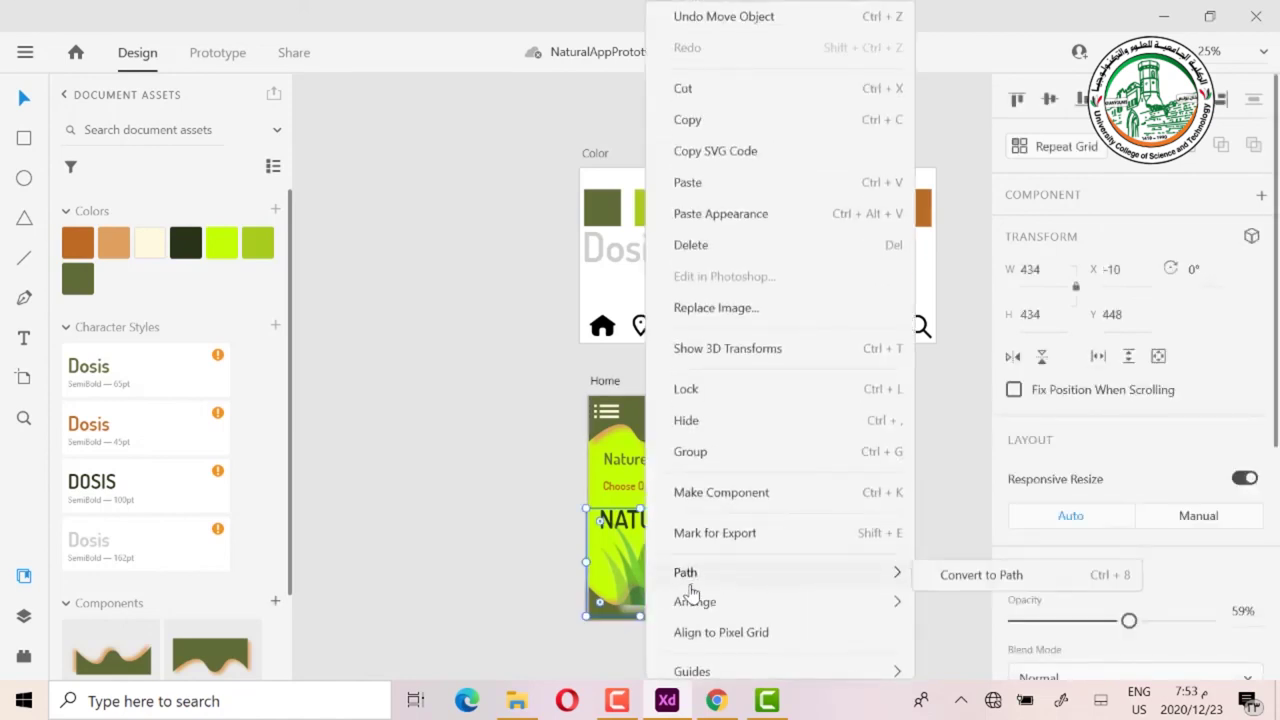
mouse_move(700, 604)
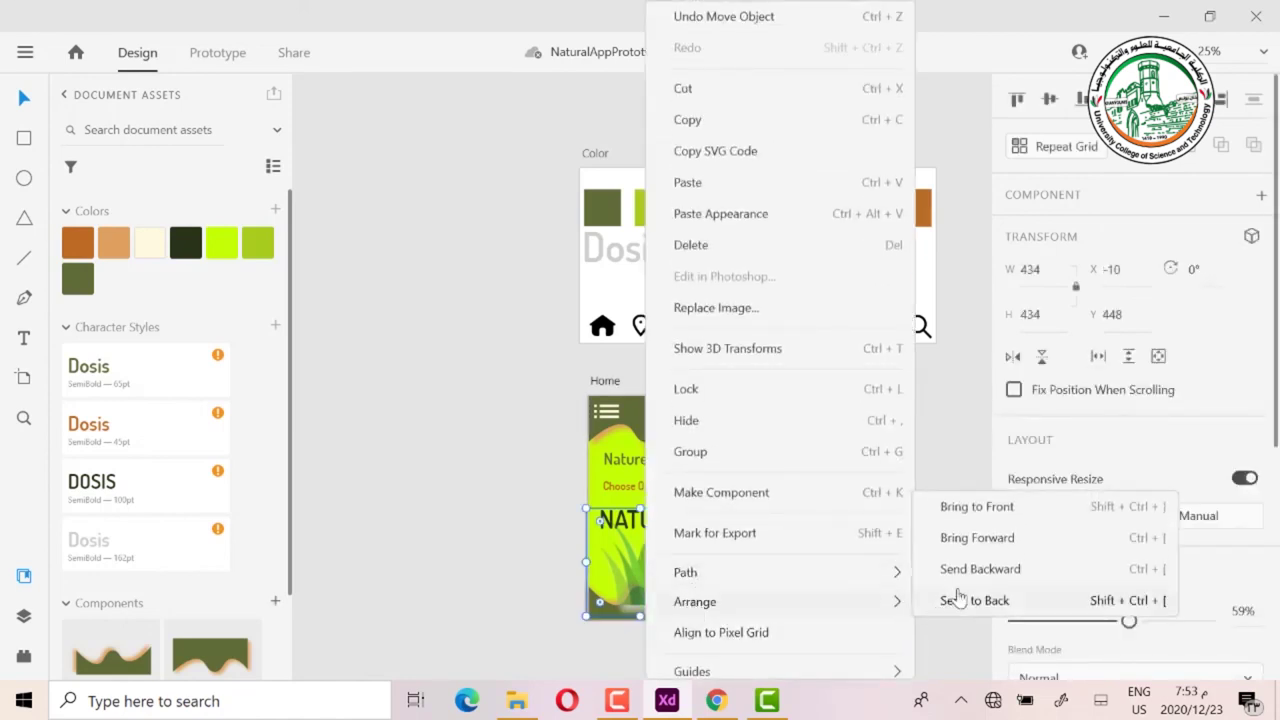
click(978, 602)
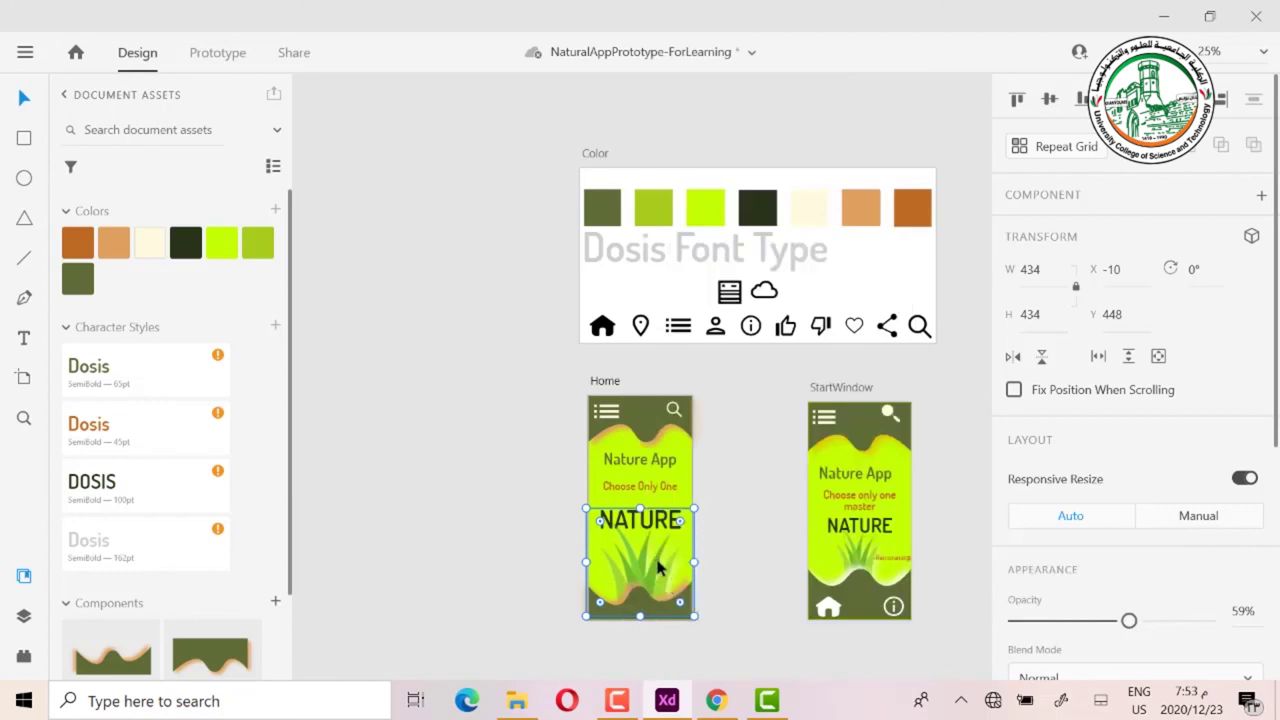
Step: Enlarge the grass image to about 552 × 552 and shift it down over the Home artboard's lower half
drag(694, 506, 710, 480)
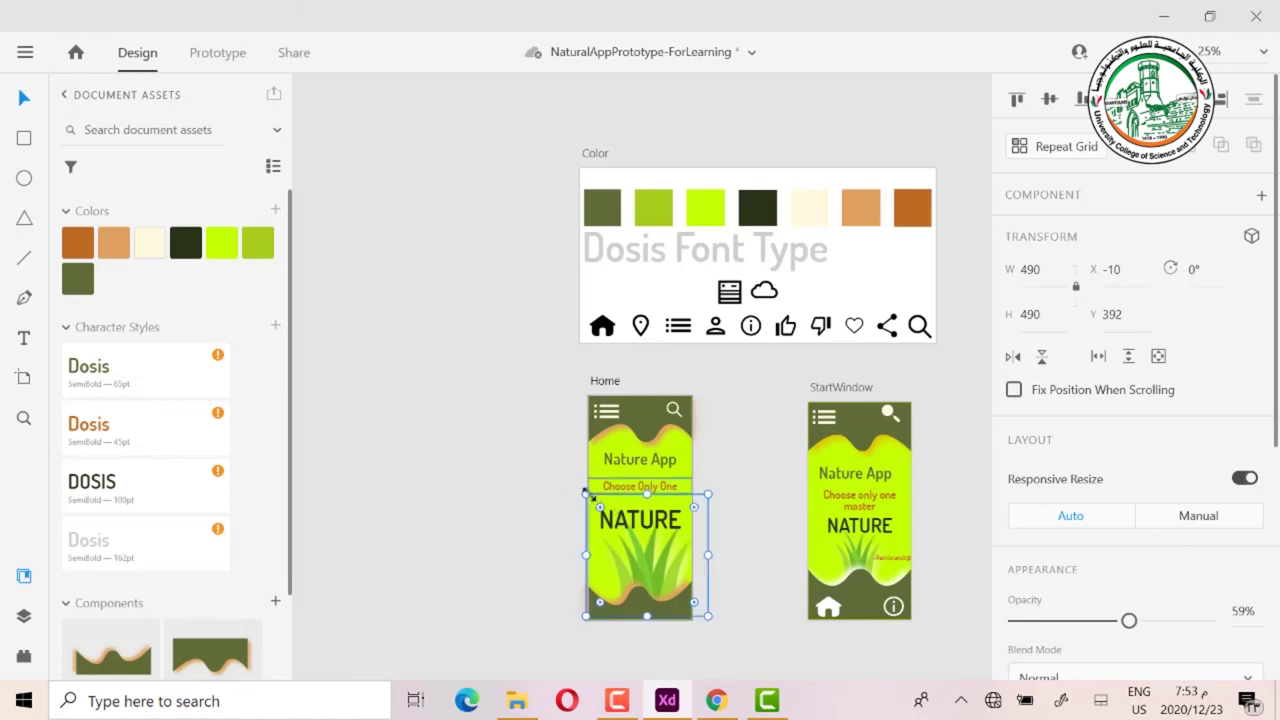
drag(584, 494, 567, 480)
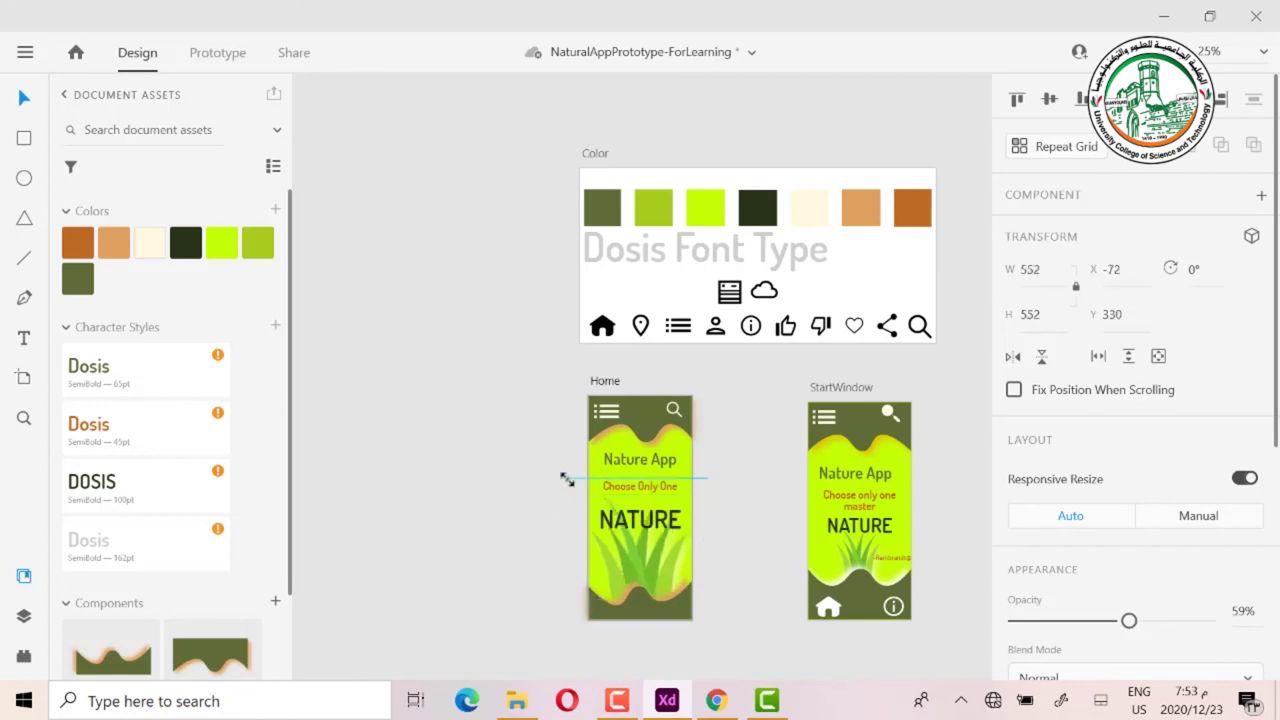
drag(673, 578, 681, 586)
scroll(730, 525, down, 3)
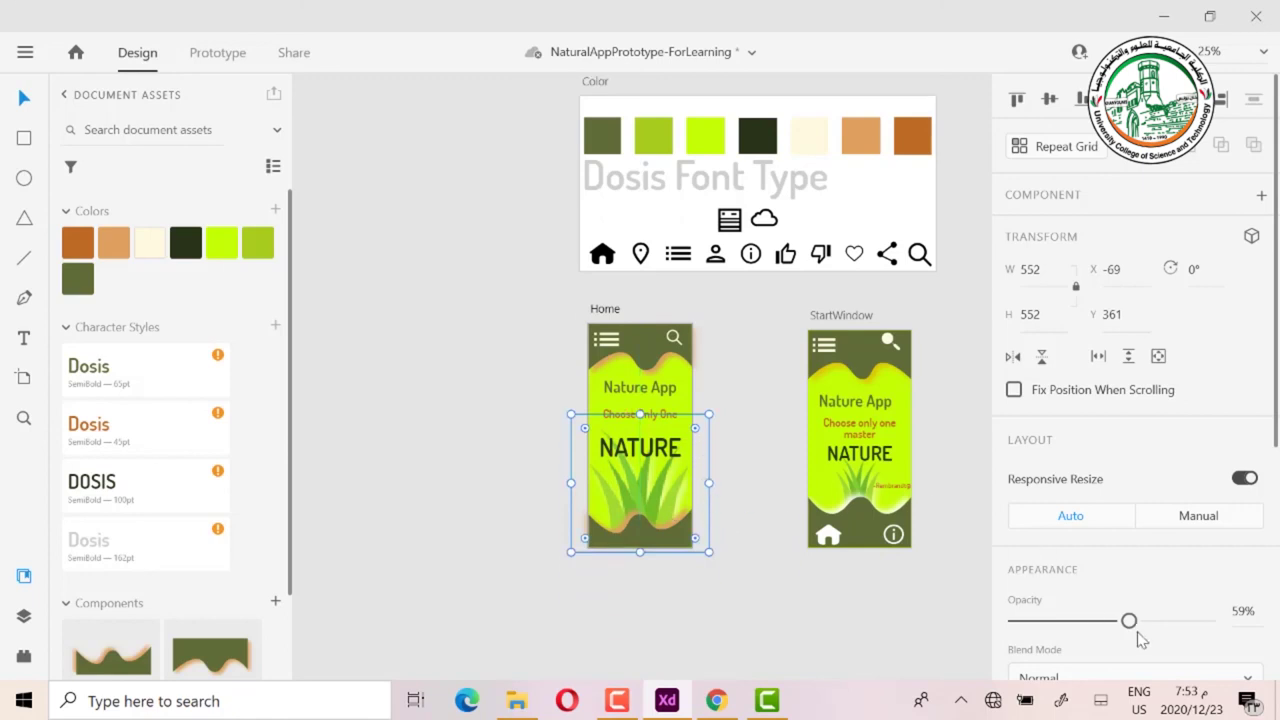
Step: Set the grass image's opacity to 44%, then scale it down and center it below the "NATURE" text
drag(1129, 621, 1220, 636)
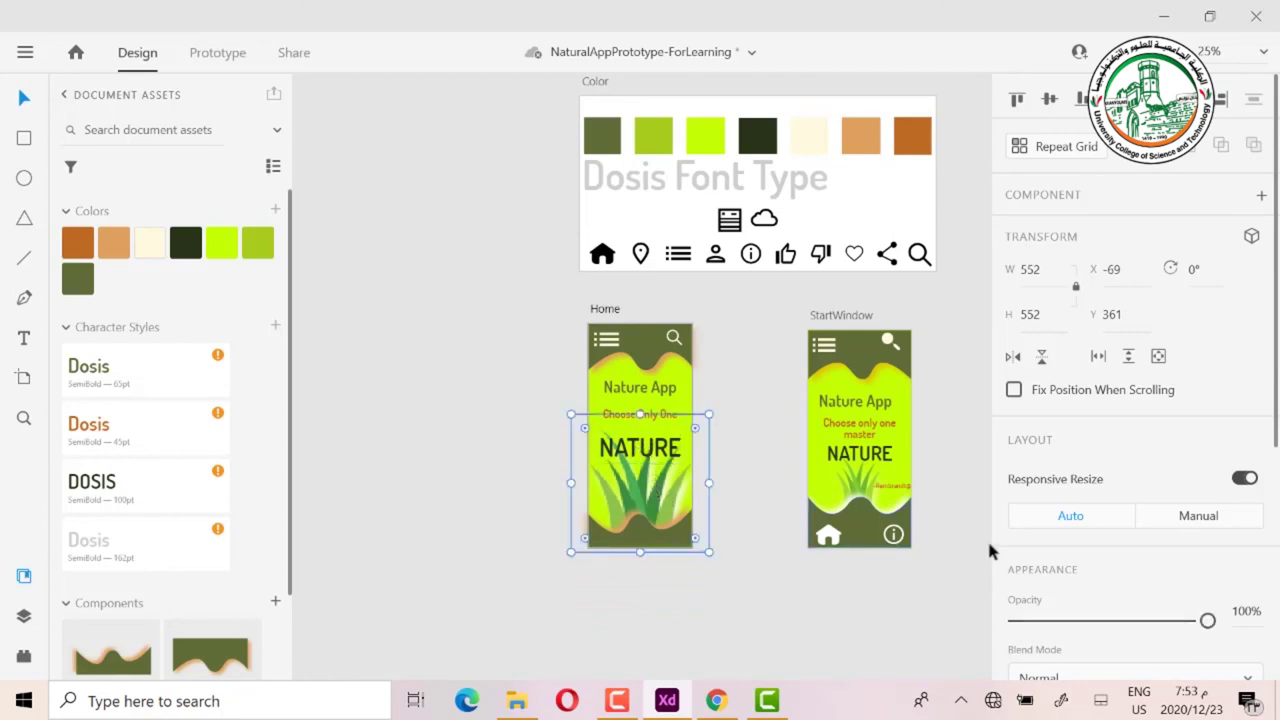
drag(1207, 620, 1099, 648)
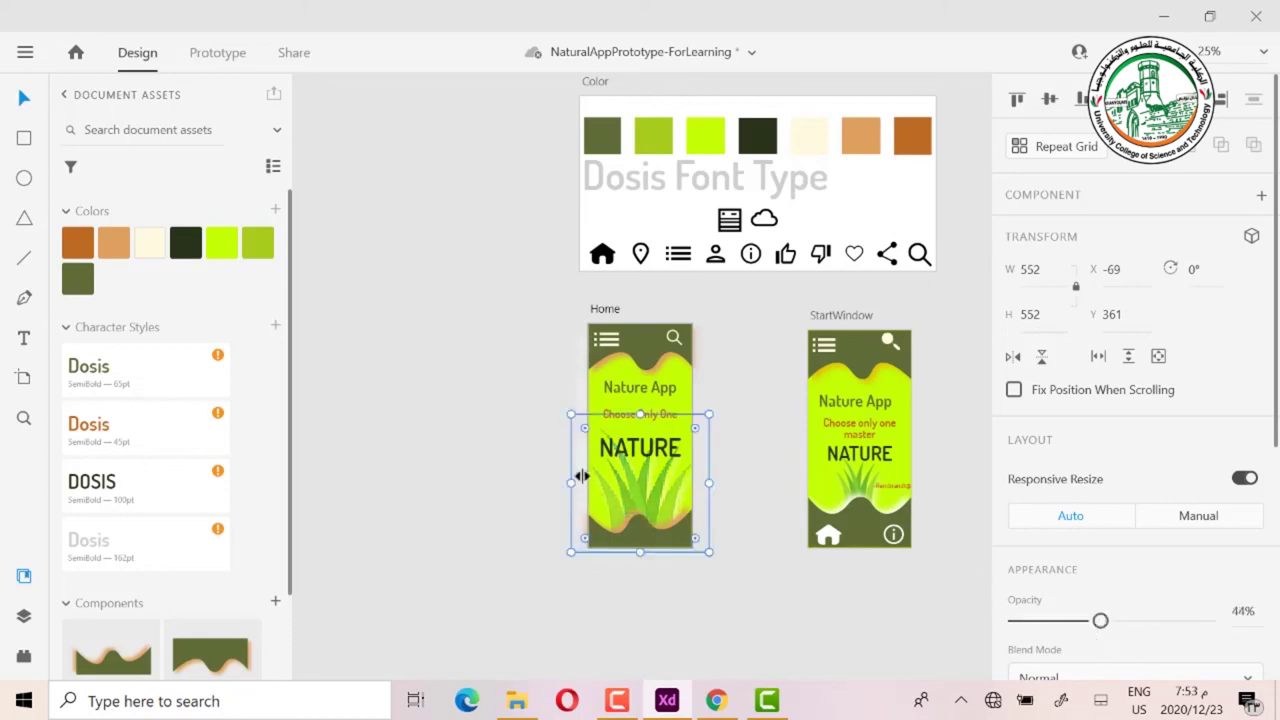
drag(709, 414, 680, 470)
drag(630, 503, 647, 480)
click(530, 485)
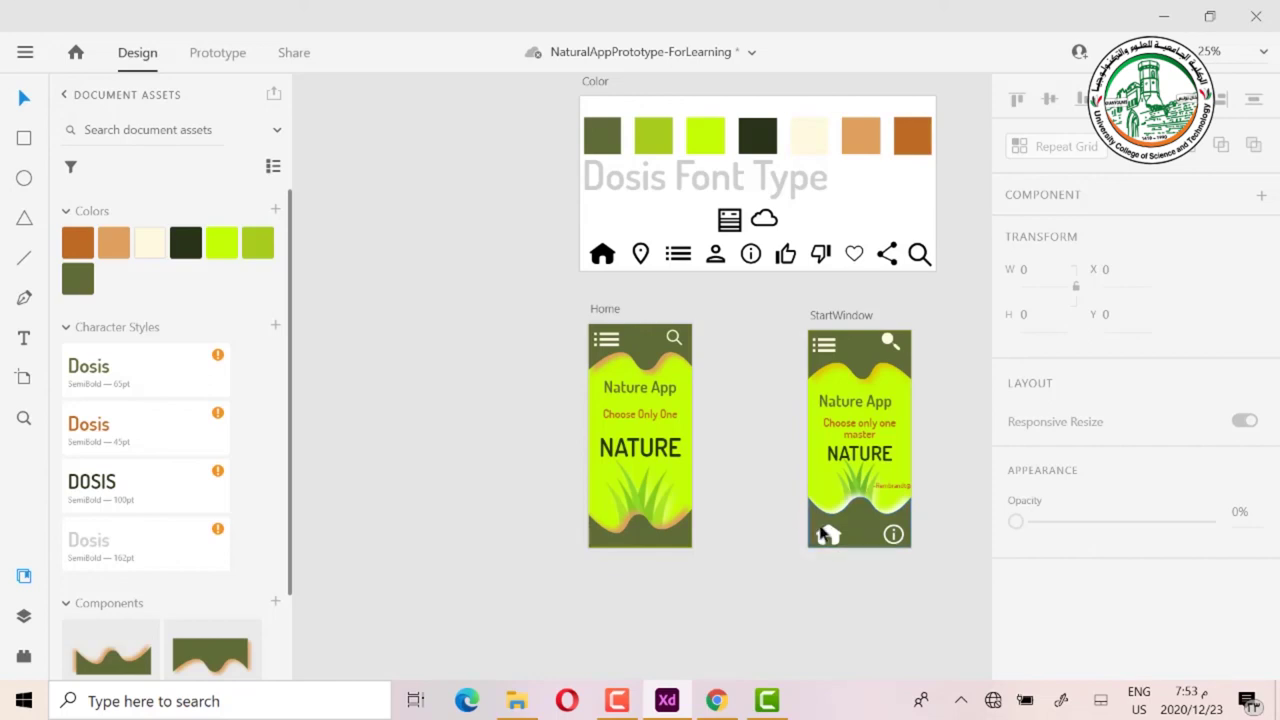
Step: Copy the home icon from the Color artboard into the Home footer's left corner and stretch the footer upward to about 211 high
scroll(103, 465, down, 2)
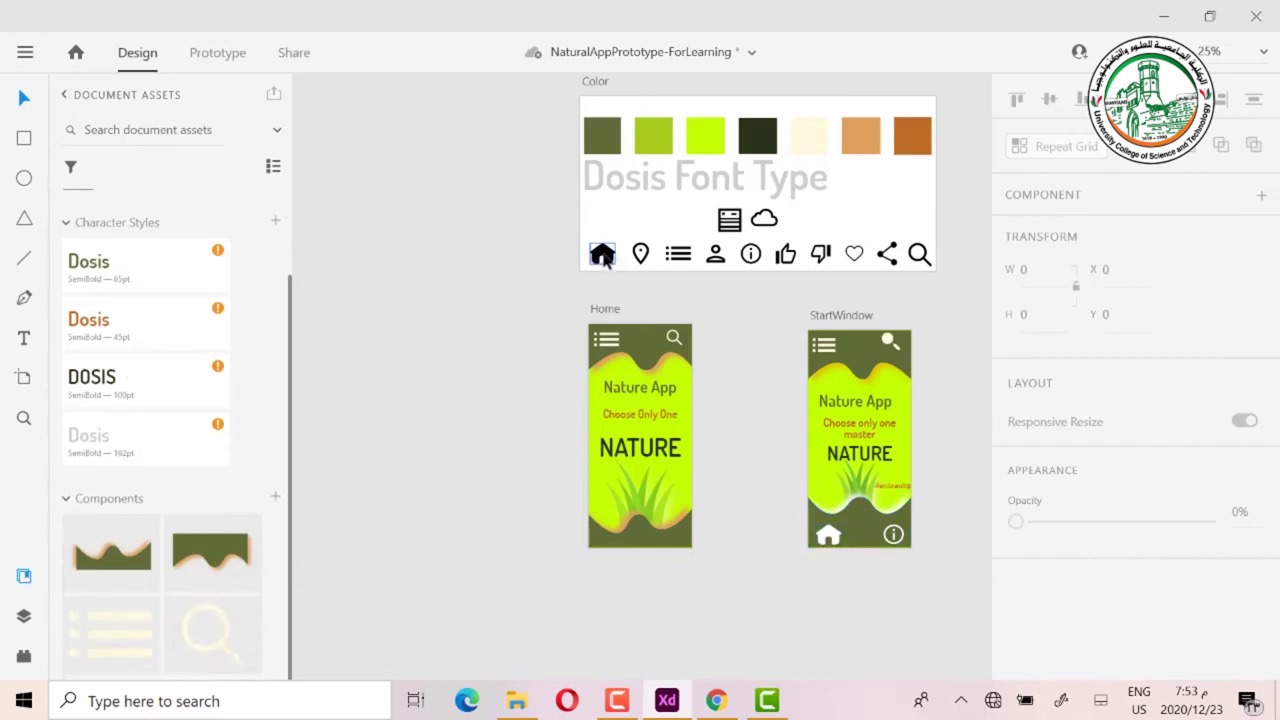
drag(603, 258, 601, 531)
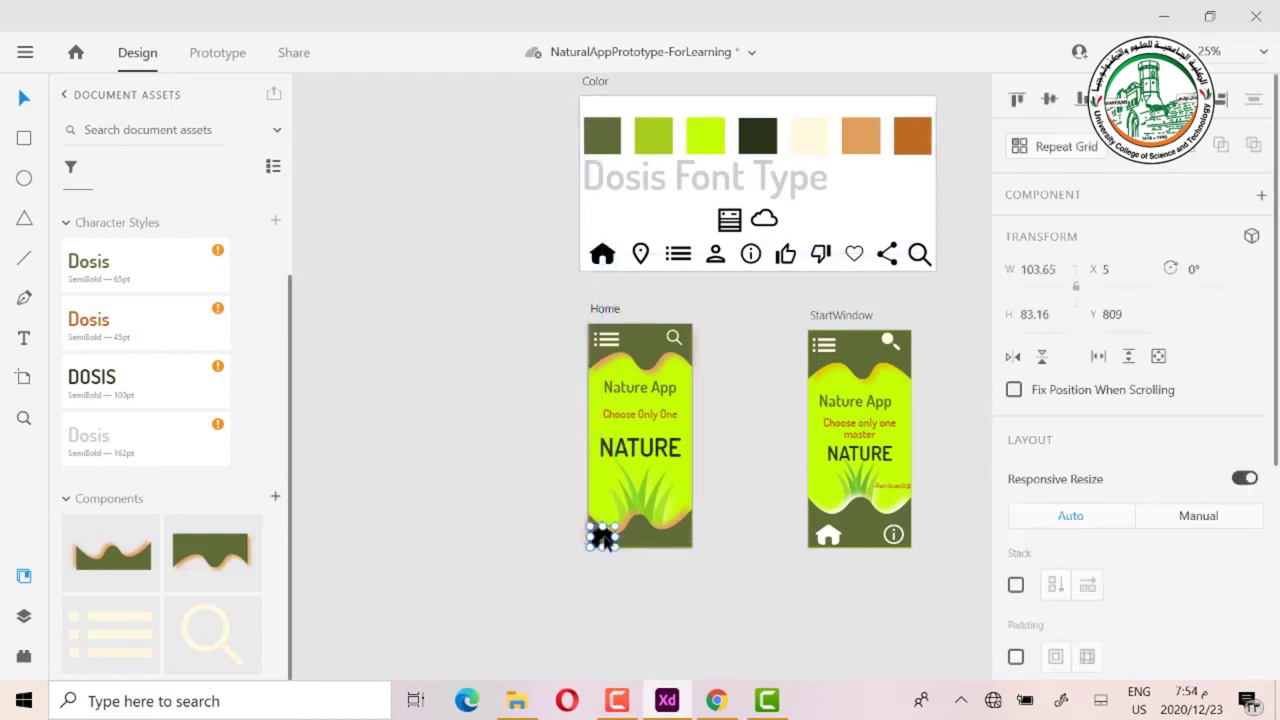
click(644, 528)
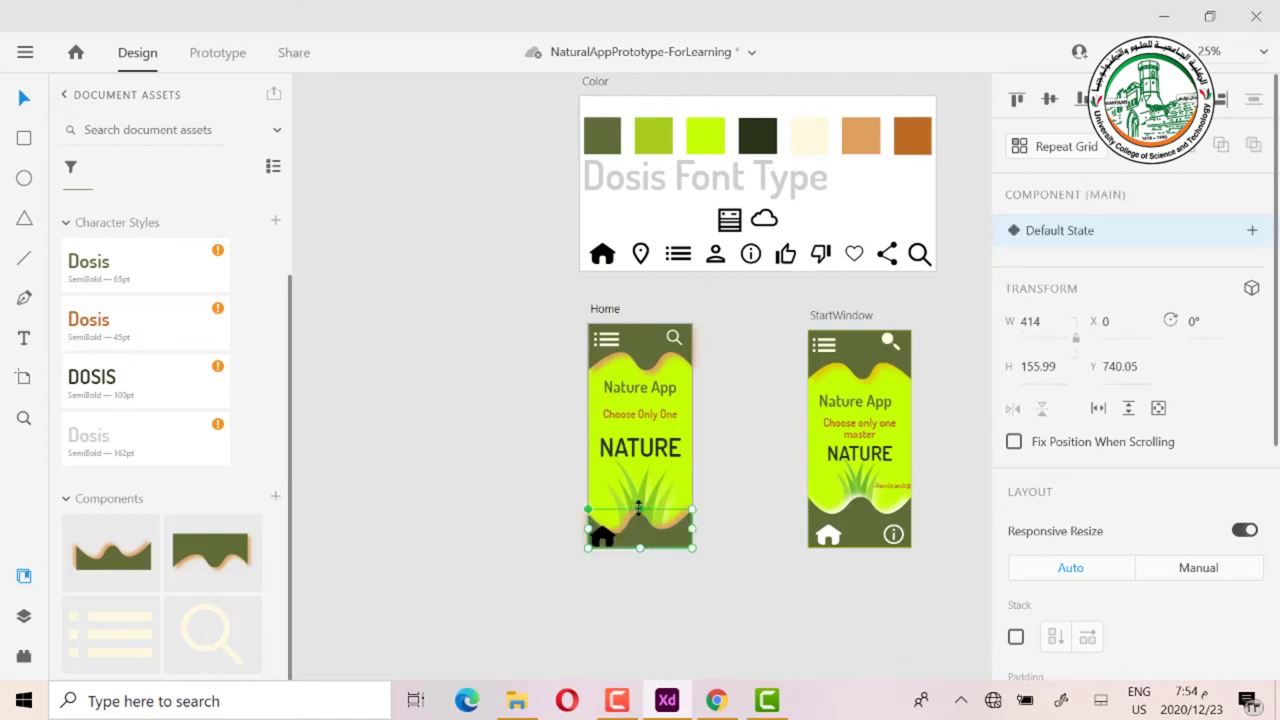
drag(639, 509, 639, 495)
Step: Fill the footer's home icon with the cream document color and place a cream copy of the info icon in the footer's right corner
click(612, 546)
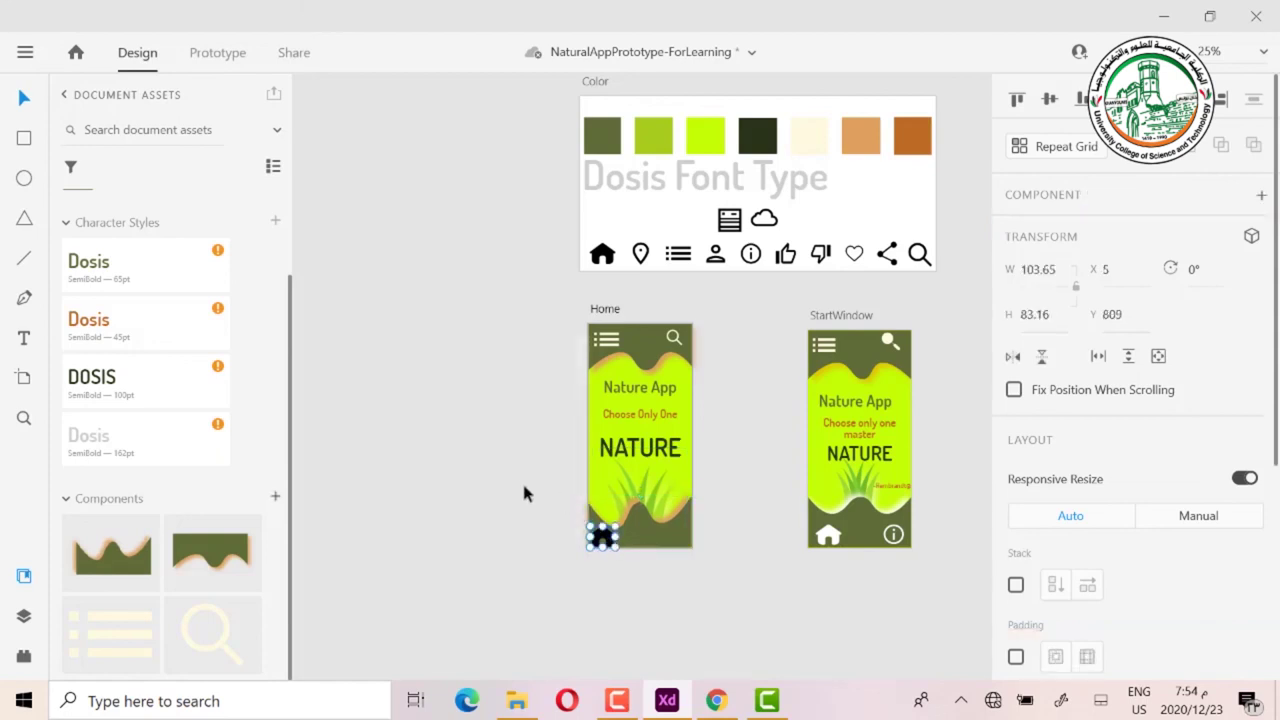
scroll(150, 235, up, 2)
scroll(150, 238, up, 1)
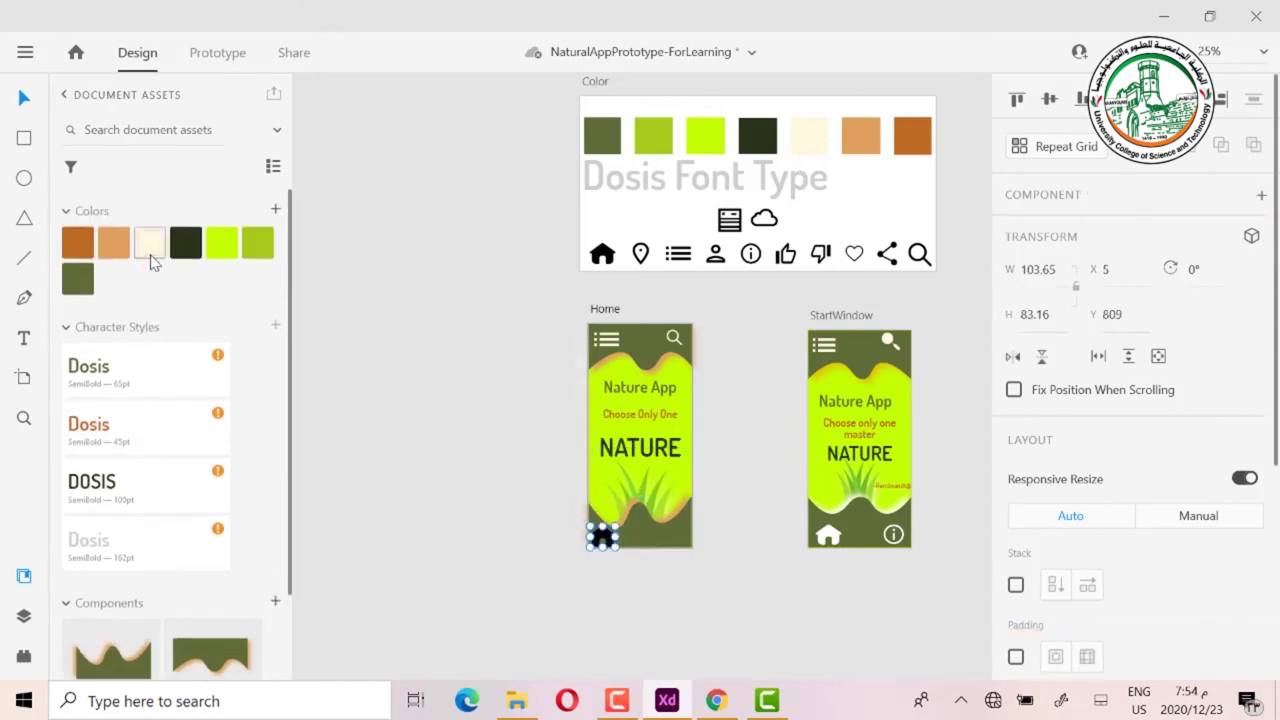
click(152, 246)
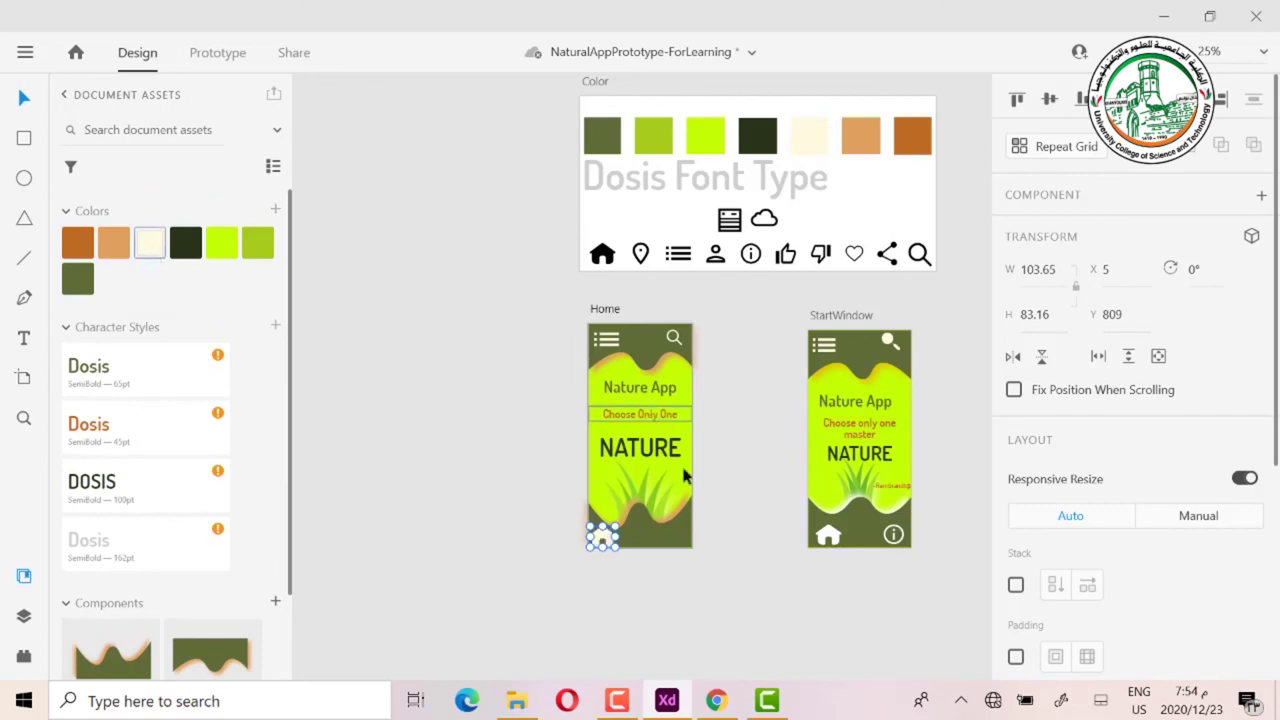
drag(752, 260, 674, 534)
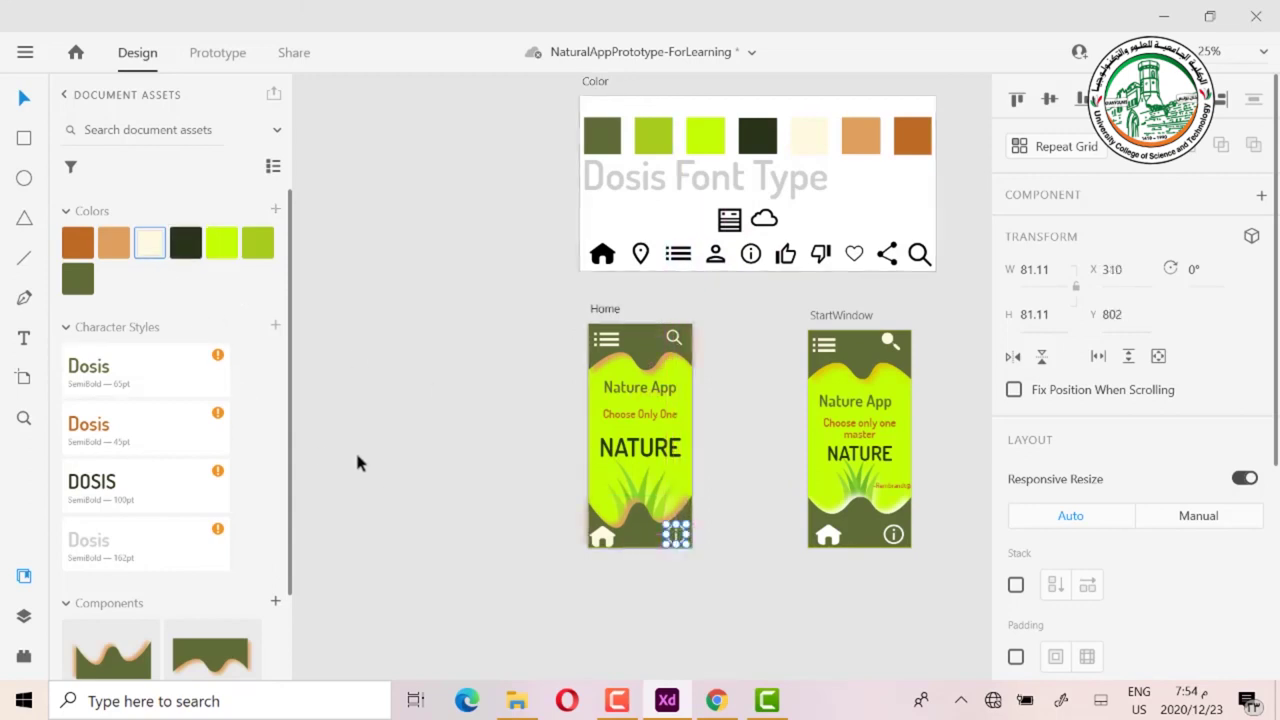
Step: Turn the cream home icon in the Home footer into a document component
click(603, 543)
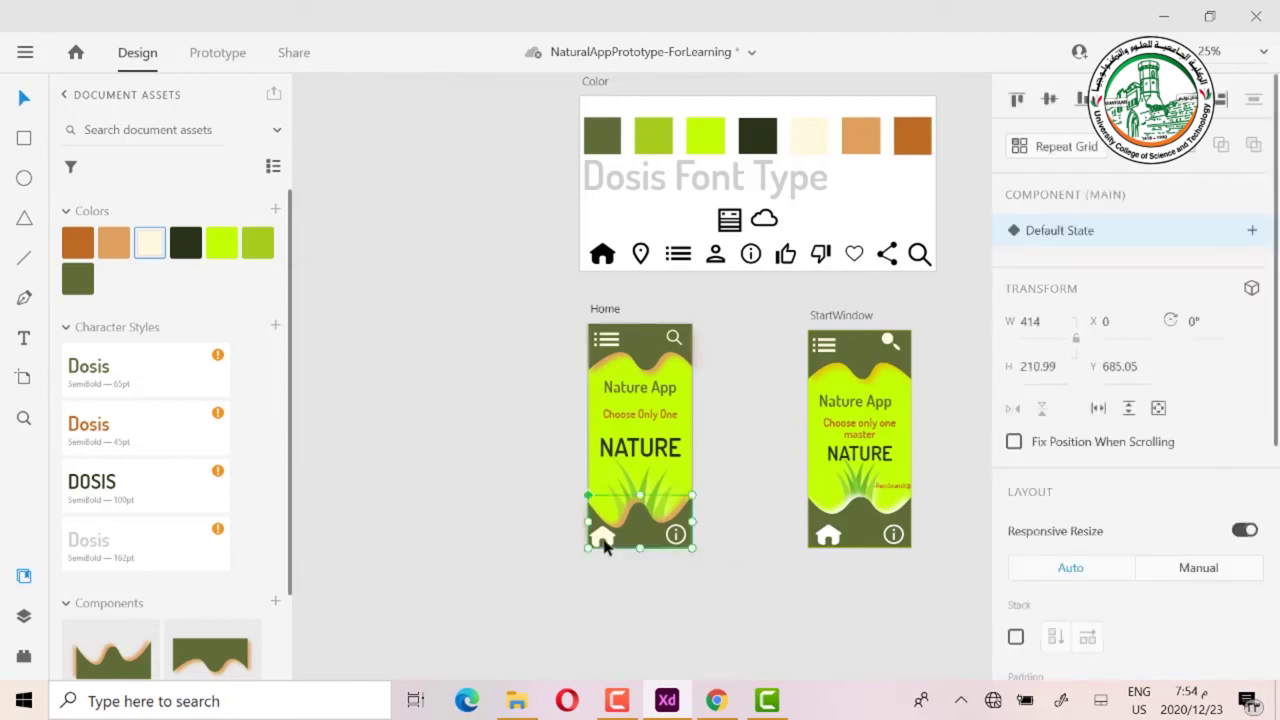
click(603, 539)
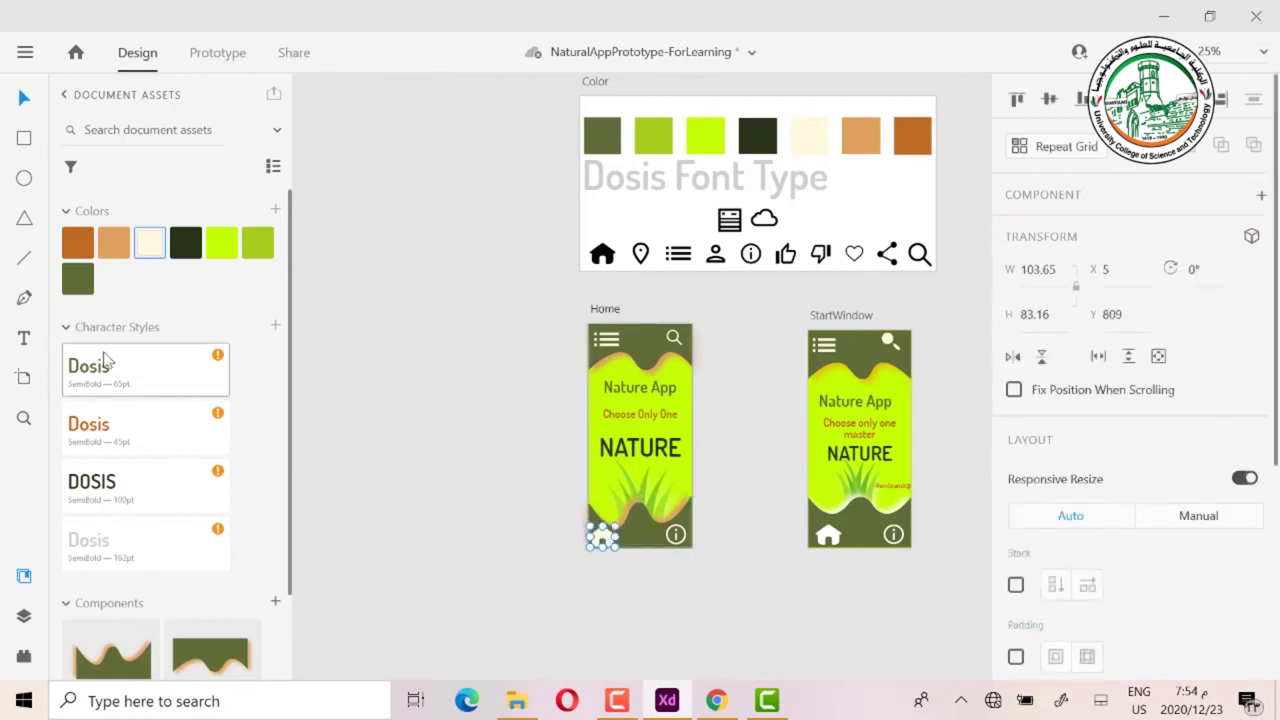
scroll(110, 370, down, 2)
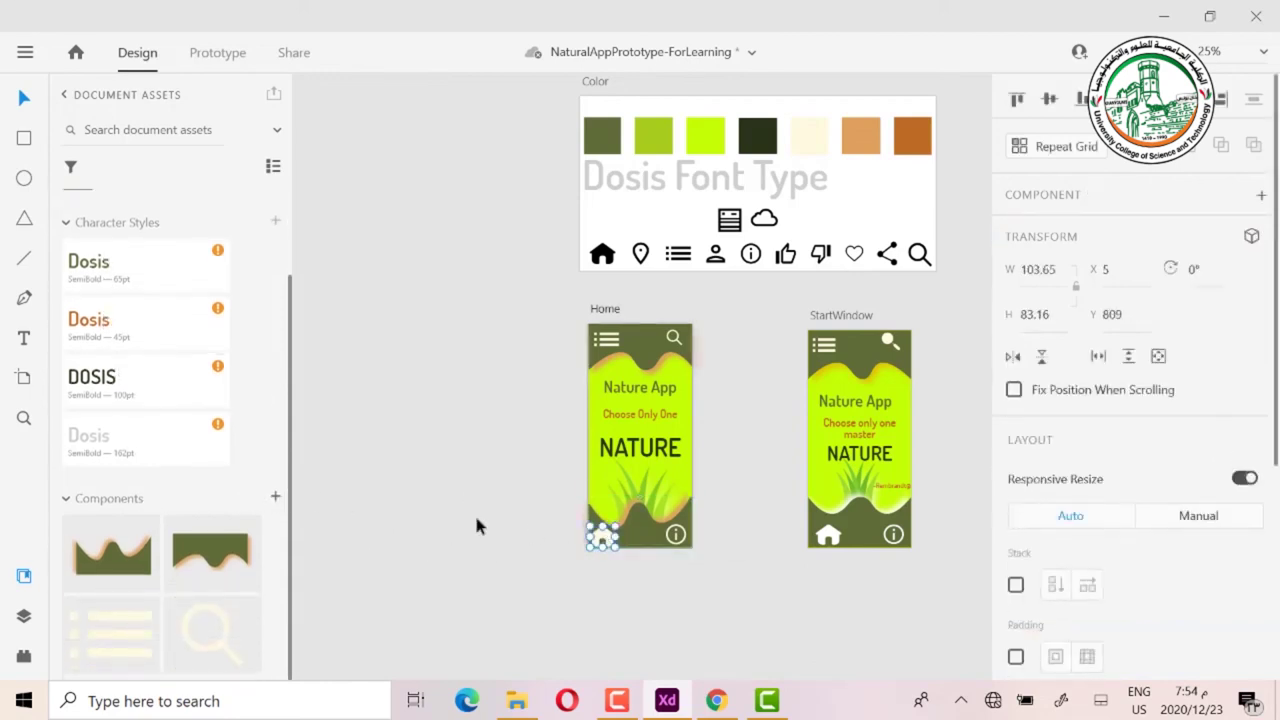
click(277, 499)
scroll(134, 565, down, 2)
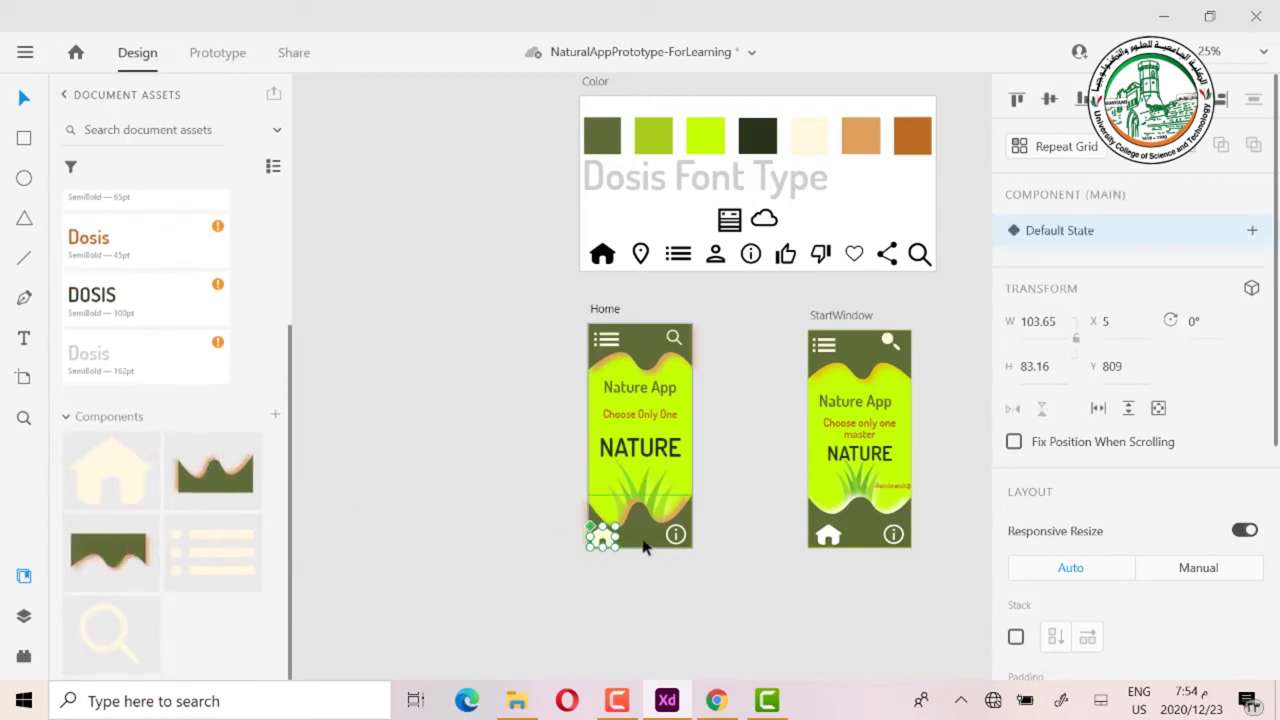
Step: Turn the cream info icon in the Home footer into a document component and save the document
click(681, 530)
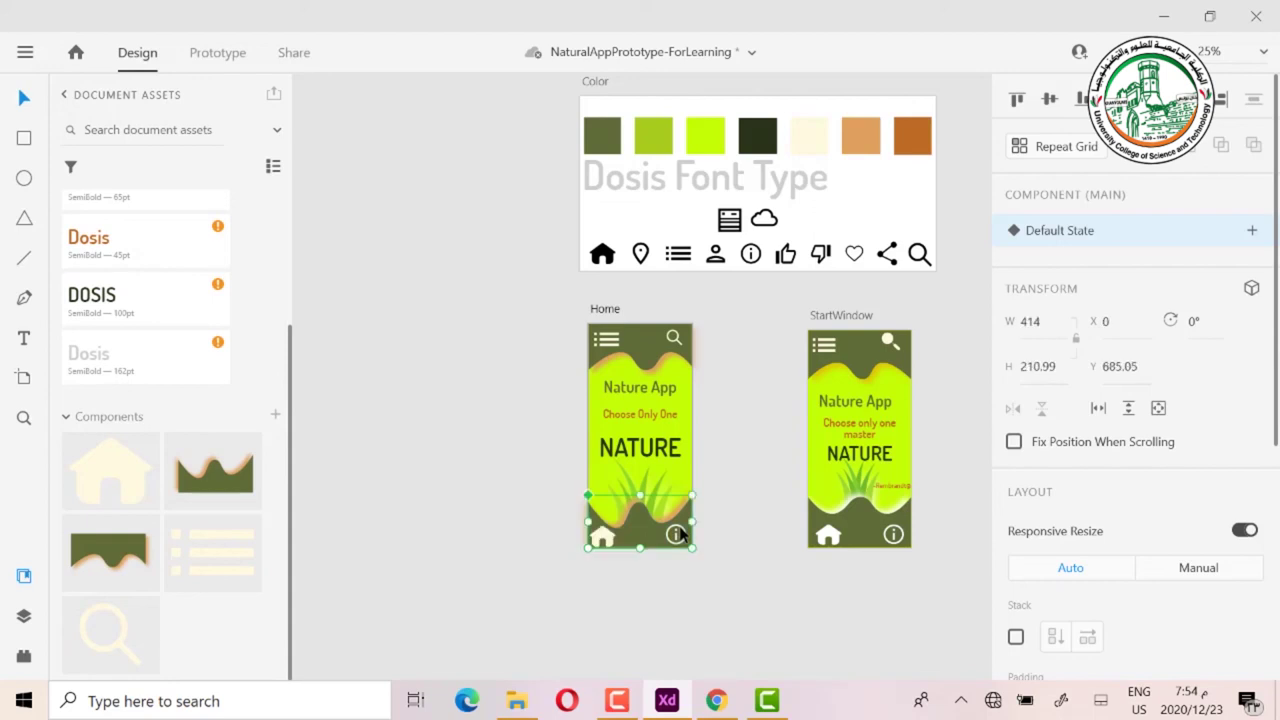
click(676, 553)
click(676, 536)
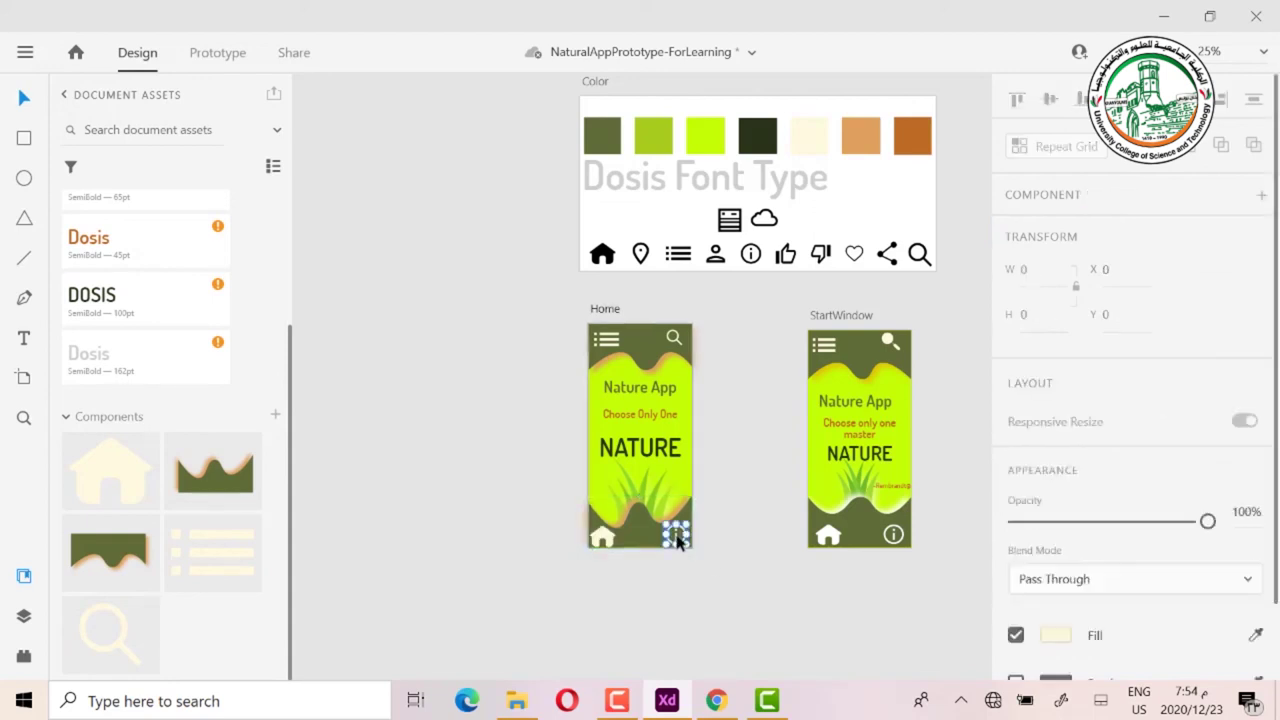
click(276, 415)
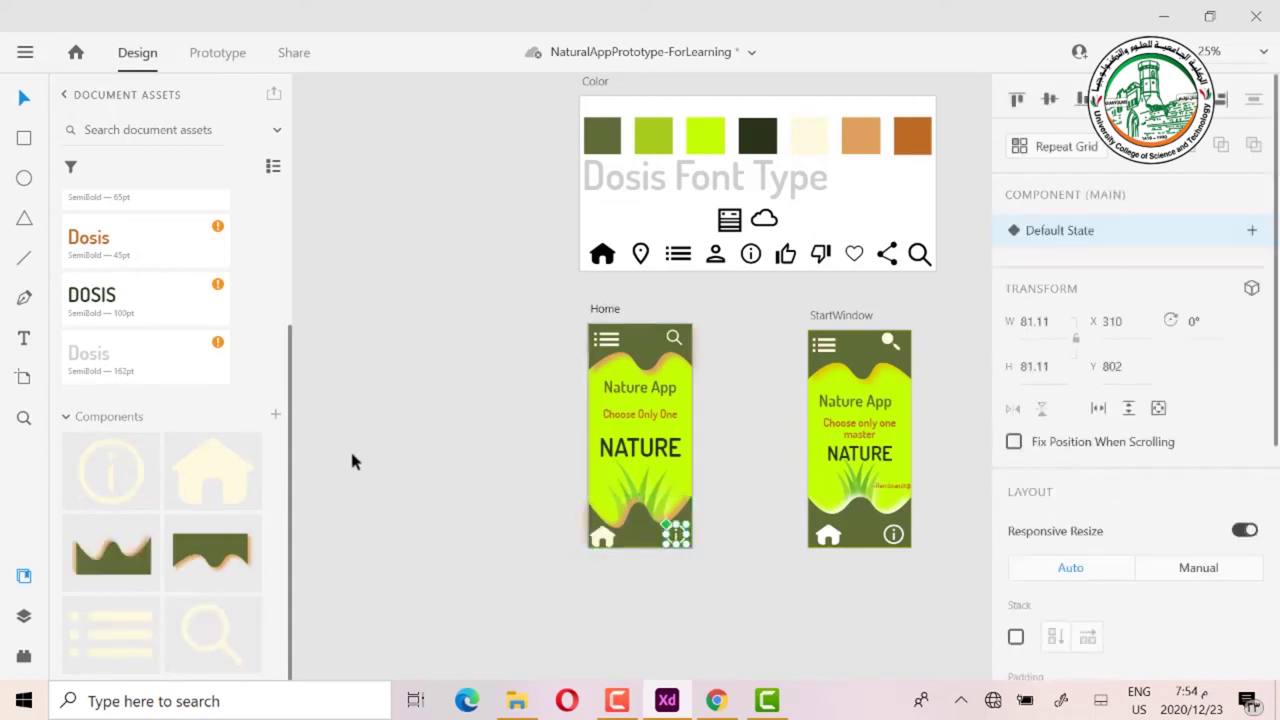
scroll(351, 460, down, 1)
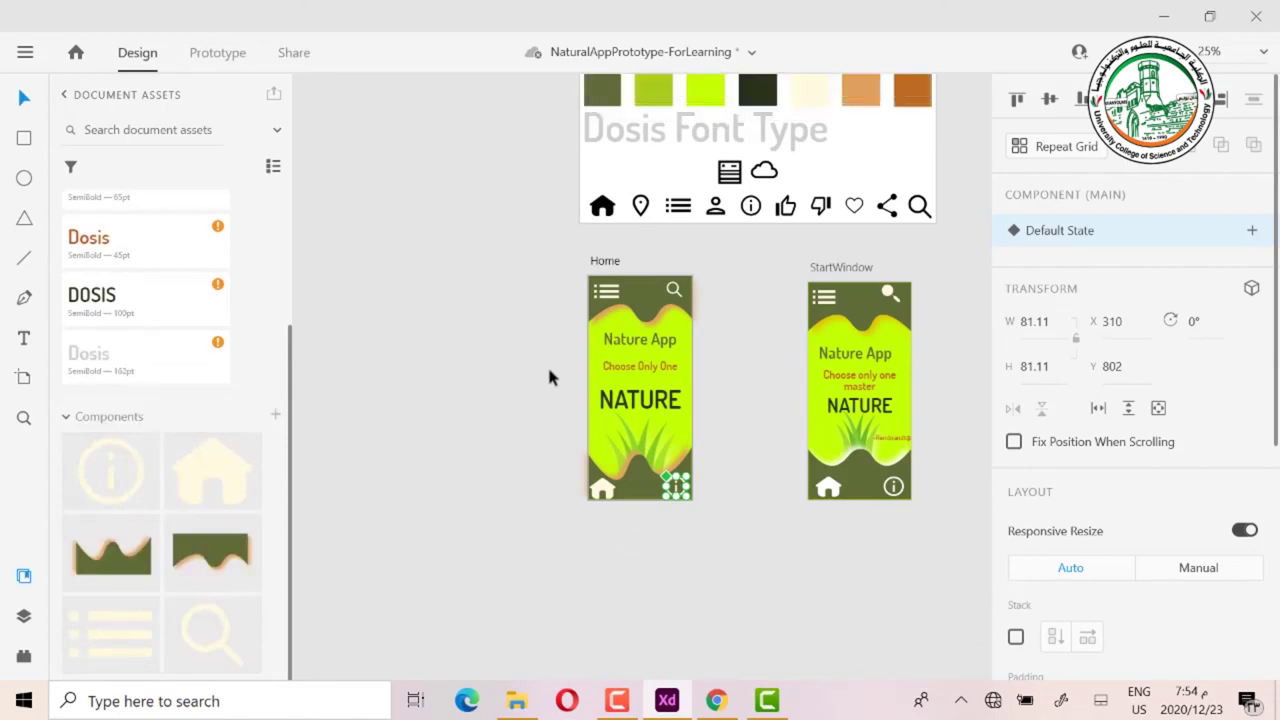
key(ctrl+s)
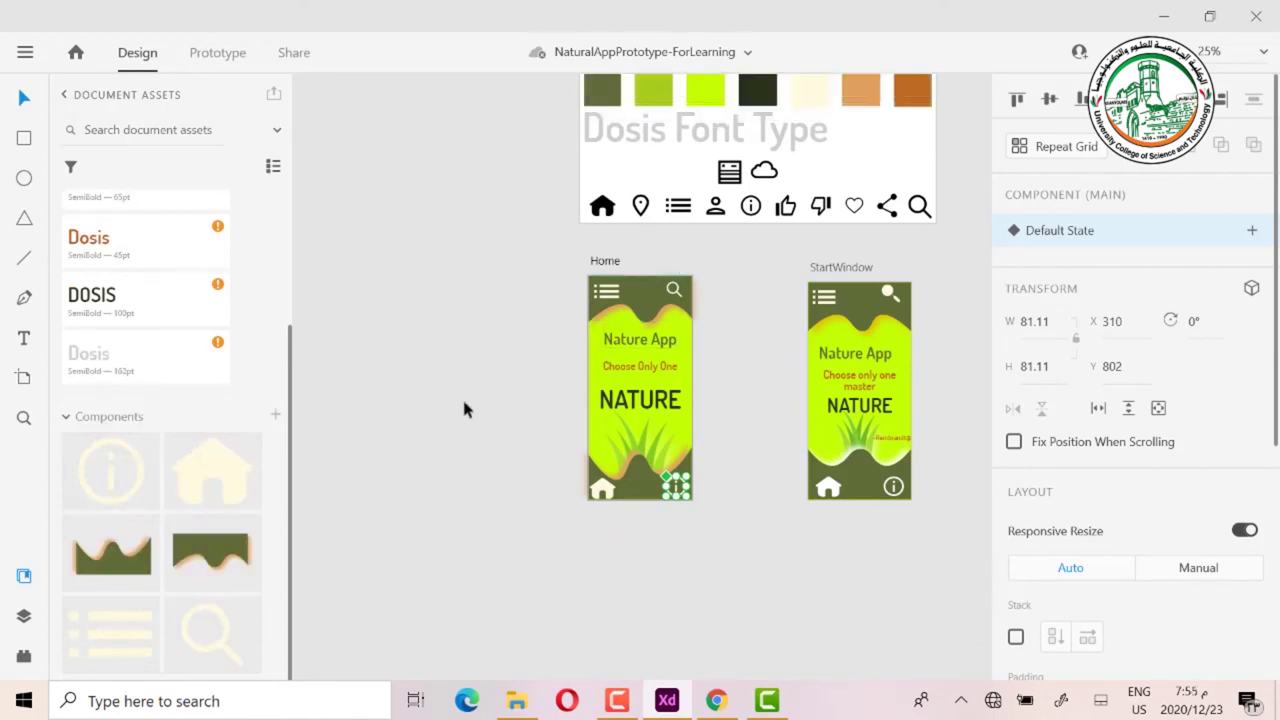